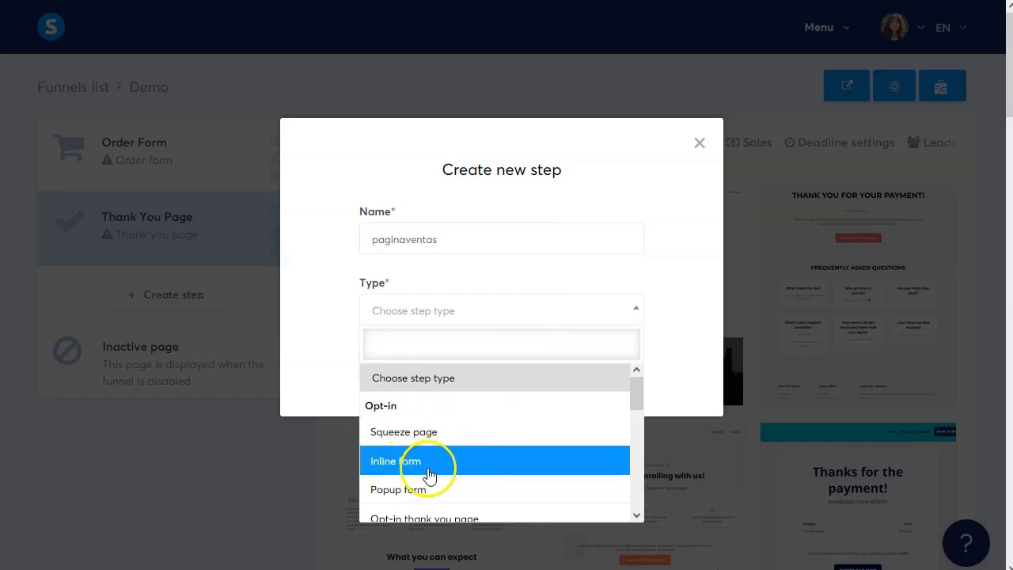
Set the type of the new funnel step paginaventas to Sales page and save the step
scroll(441, 486, "down", 3)
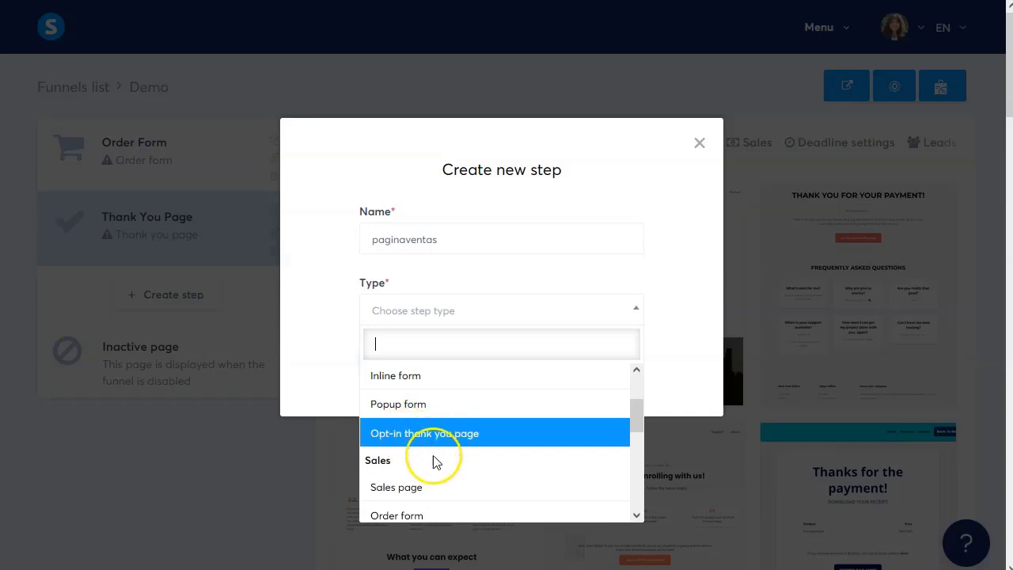
scroll(434, 461, "down", 3)
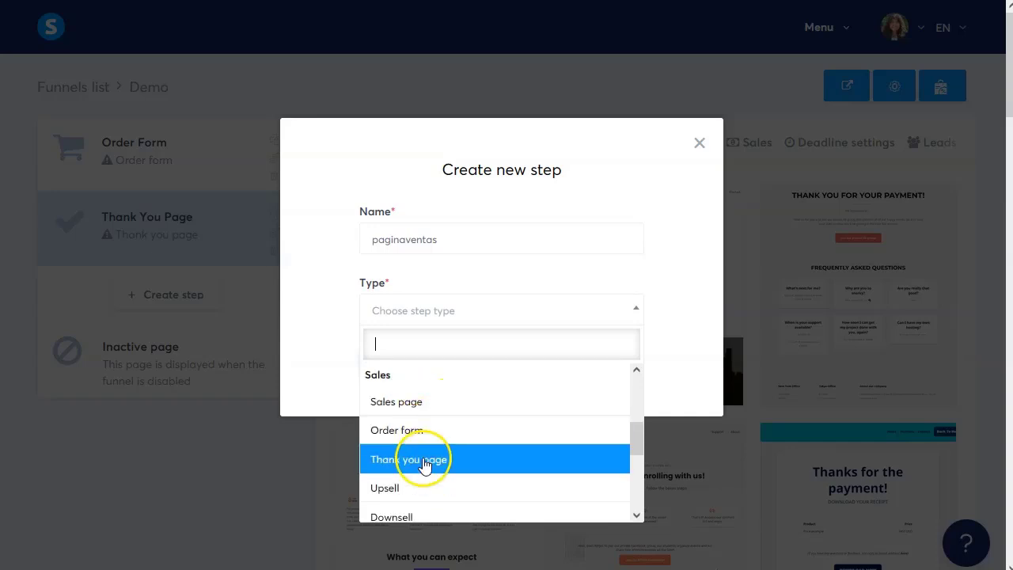
scroll(412, 491, "down", 3)
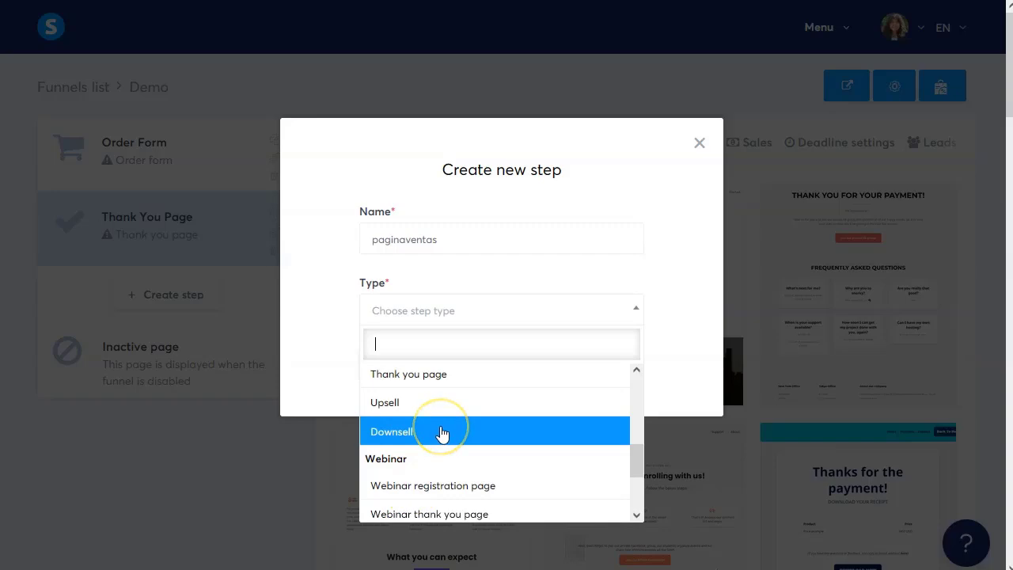
scroll(441, 434, "up", 3)
left_click(428, 406)
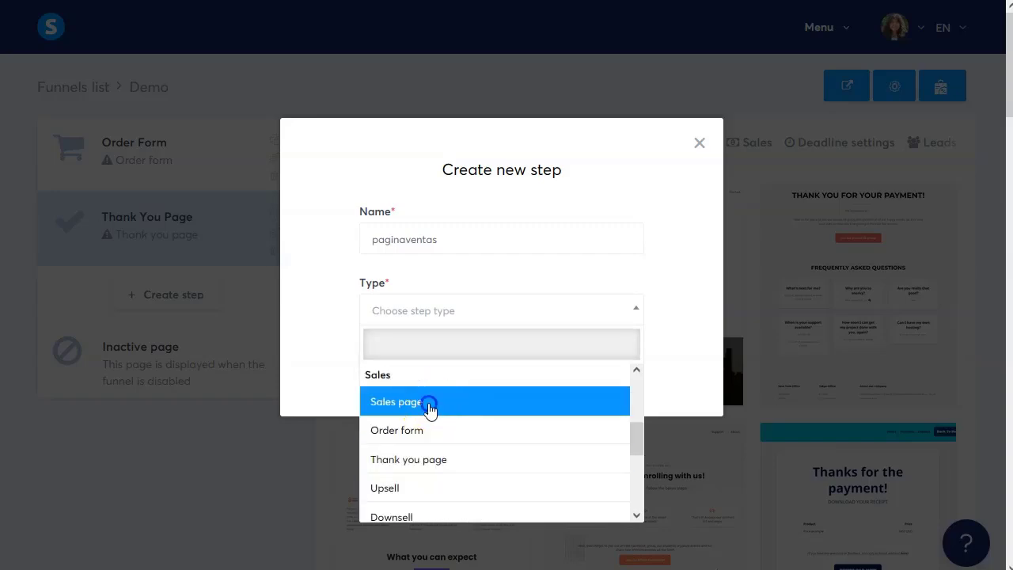
left_click(400, 372)
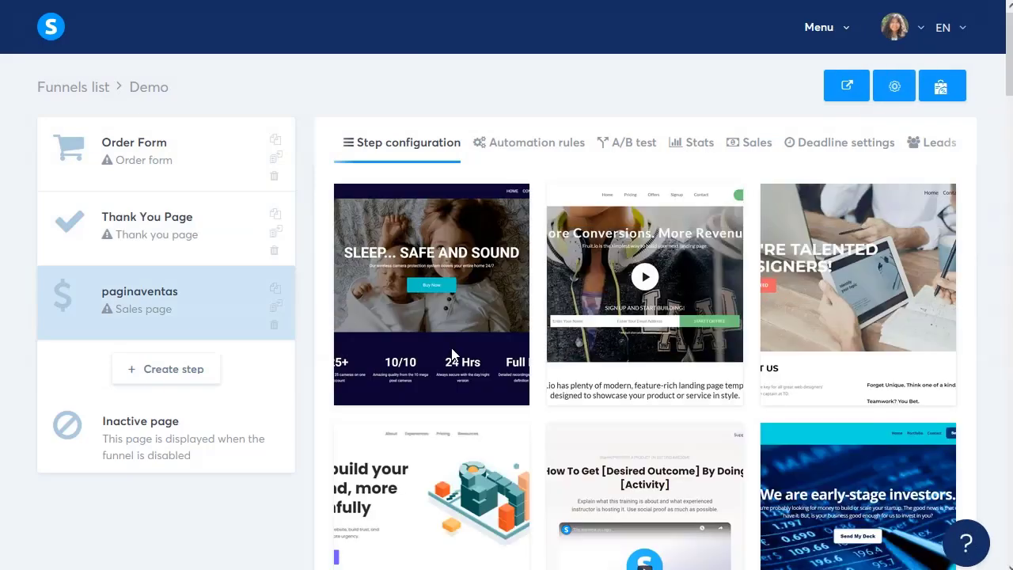
Preview the "Sleep... Safe and Sound" sales page template and examine its sections through to the pricing packages
left_click(477, 293)
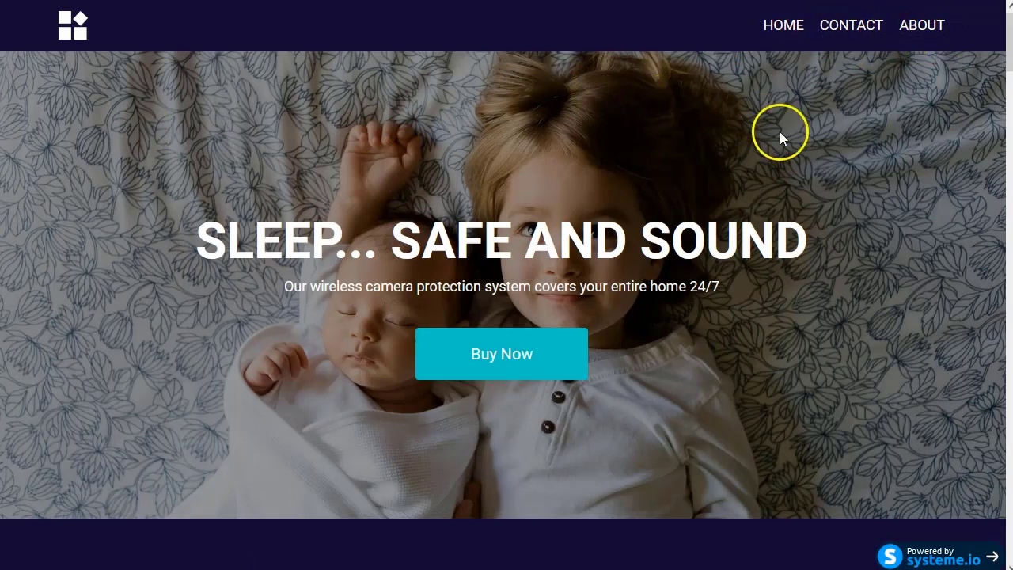
scroll(792, 138, "down", 1)
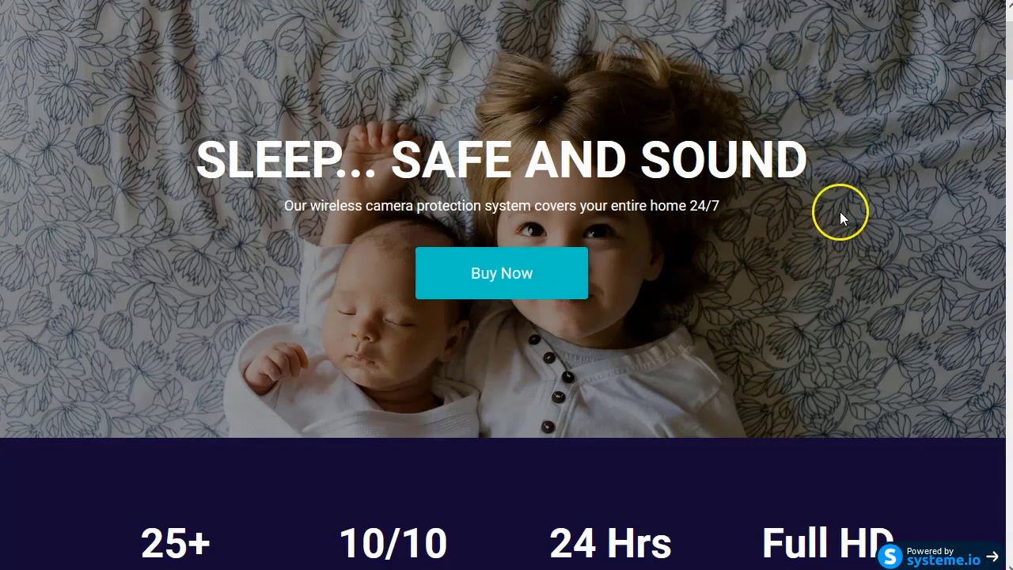
scroll(166, 243, "down", 4)
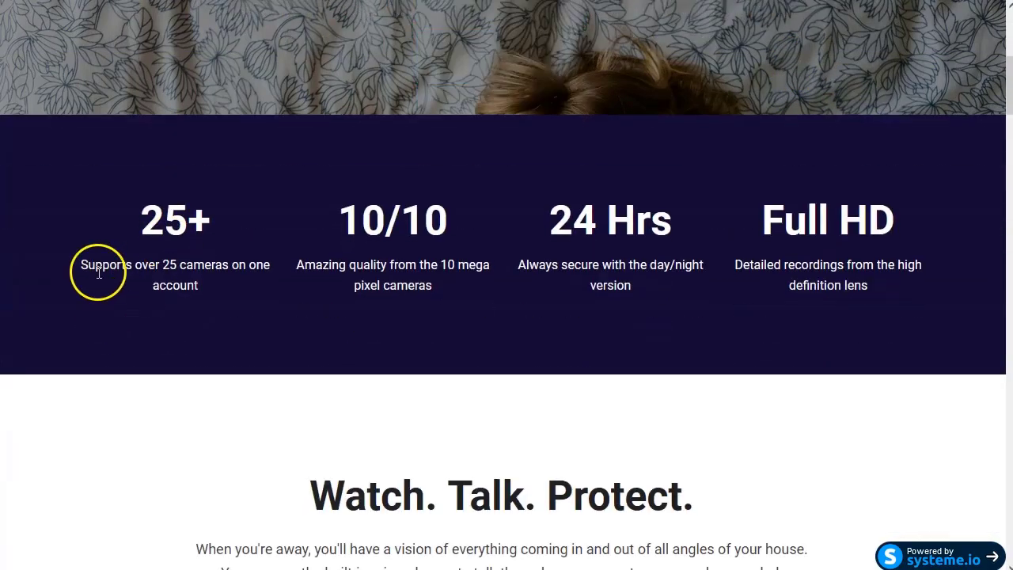
scroll(426, 341, "down", 3)
scroll(334, 354, "down", 12)
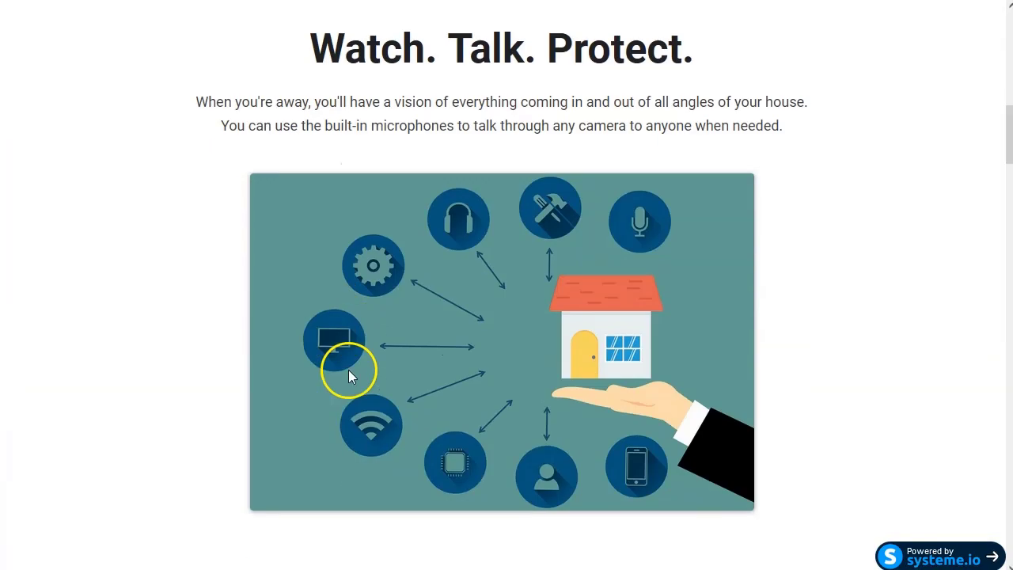
scroll(452, 357, "down", 10)
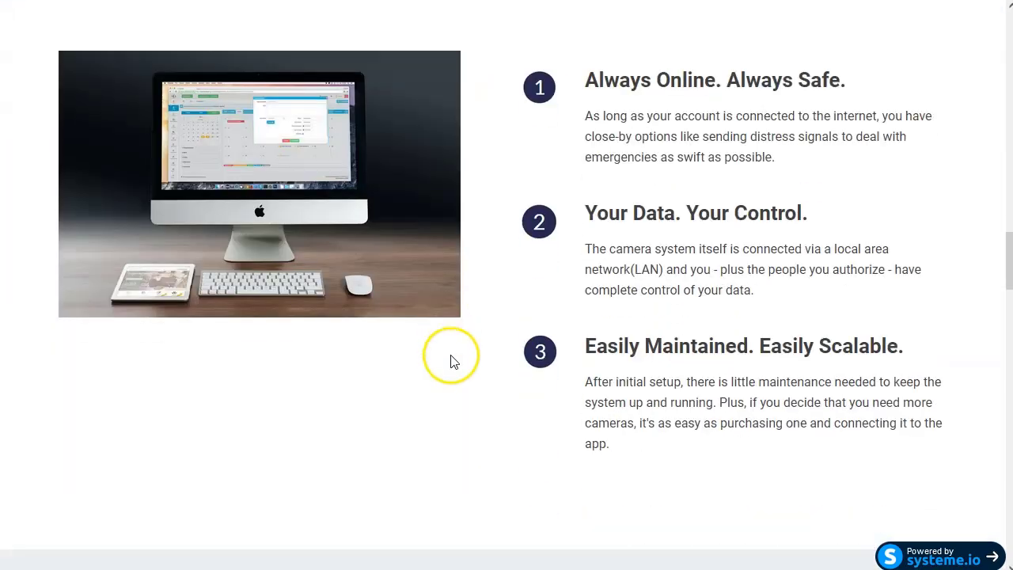
scroll(451, 360, "down", 12)
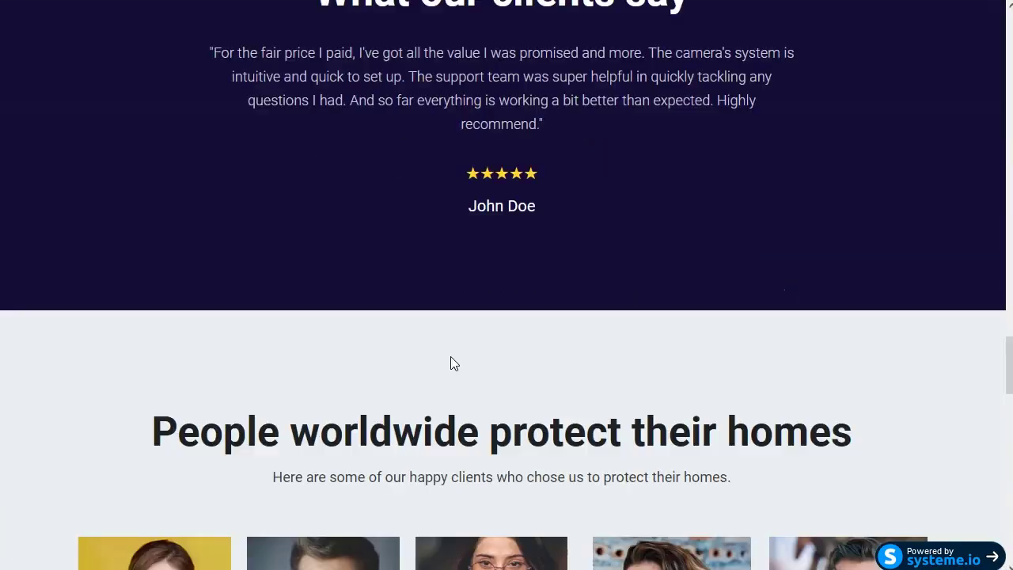
scroll(453, 372, "down", 3)
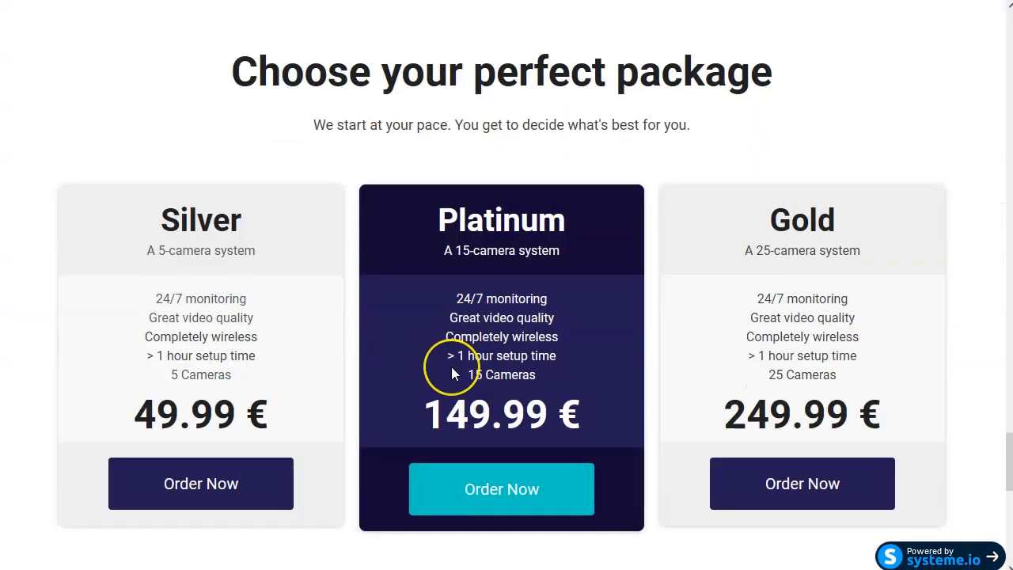
scroll(452, 368, "down", 1)
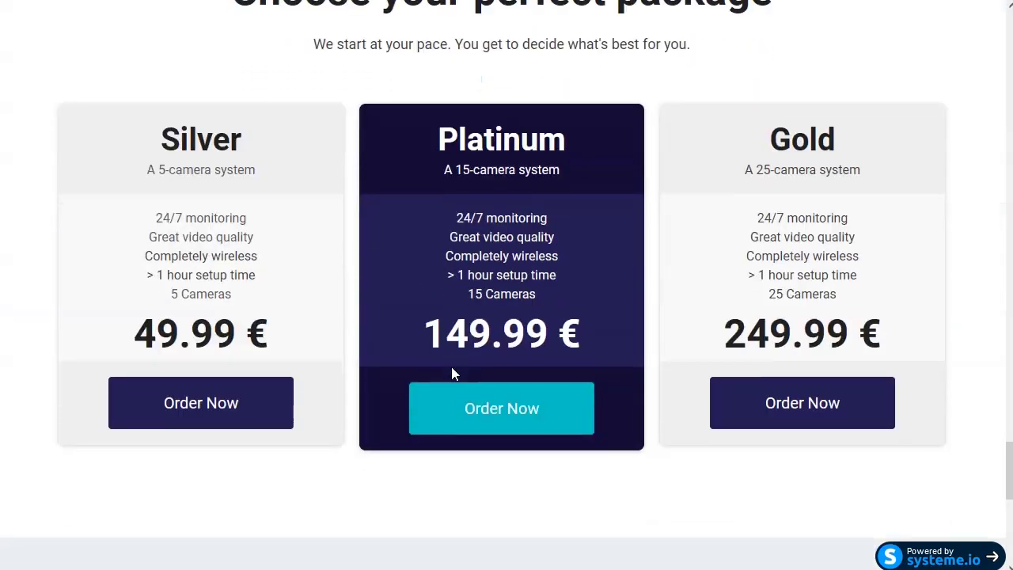
scroll(452, 371, "down", 2)
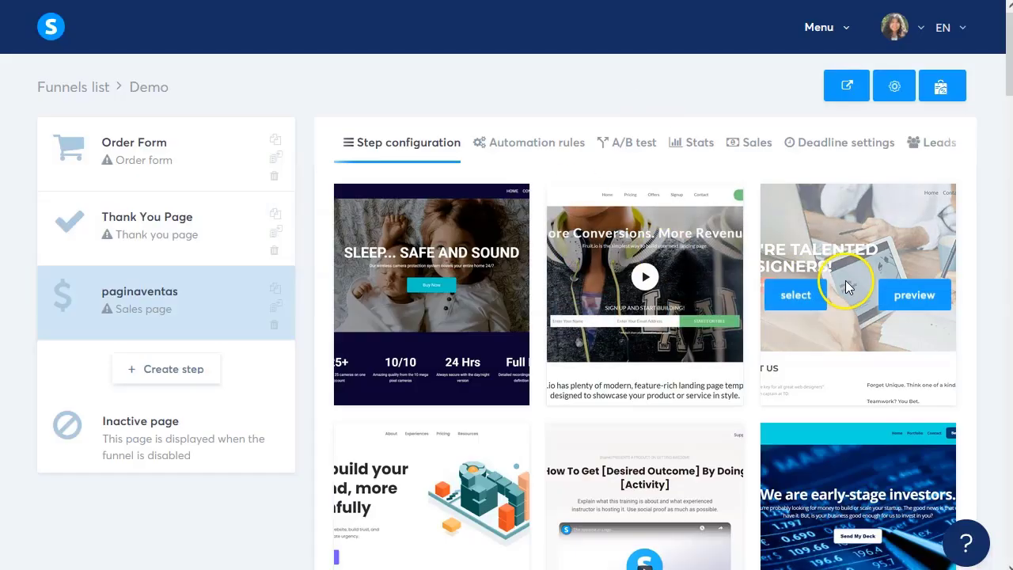
Preview the "We are early-stage investors" sales page template from start to footer, and close the preview
scroll(847, 287, "down", 2)
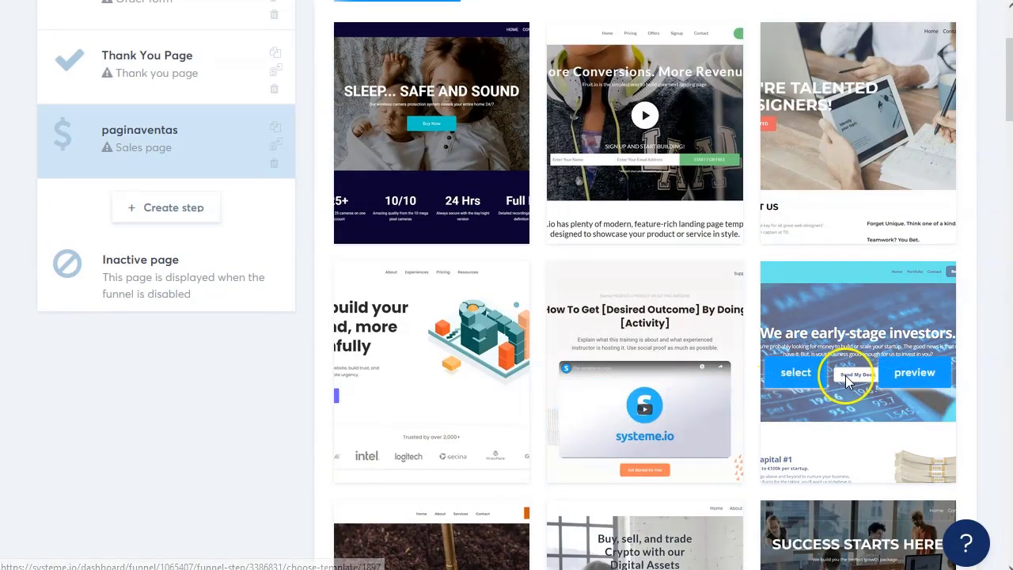
left_click(915, 379)
scroll(350, 344, "down", 6)
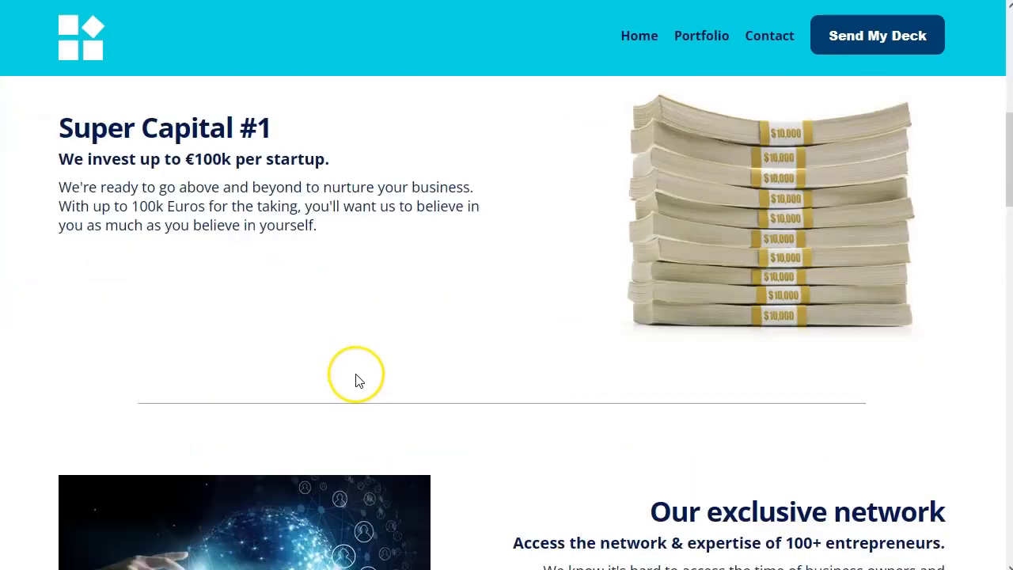
scroll(396, 283, "down", 13)
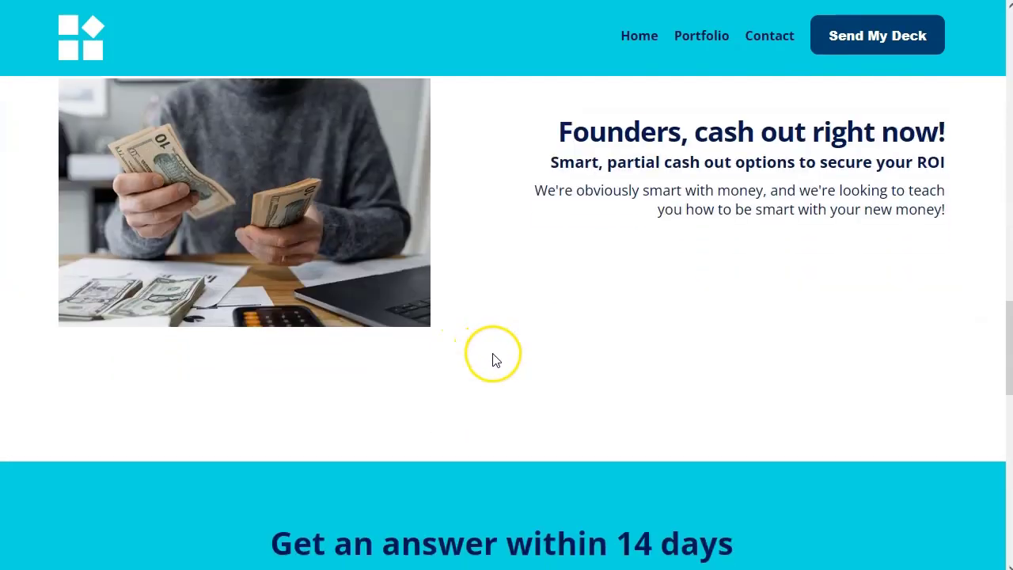
scroll(493, 354, "down", 10)
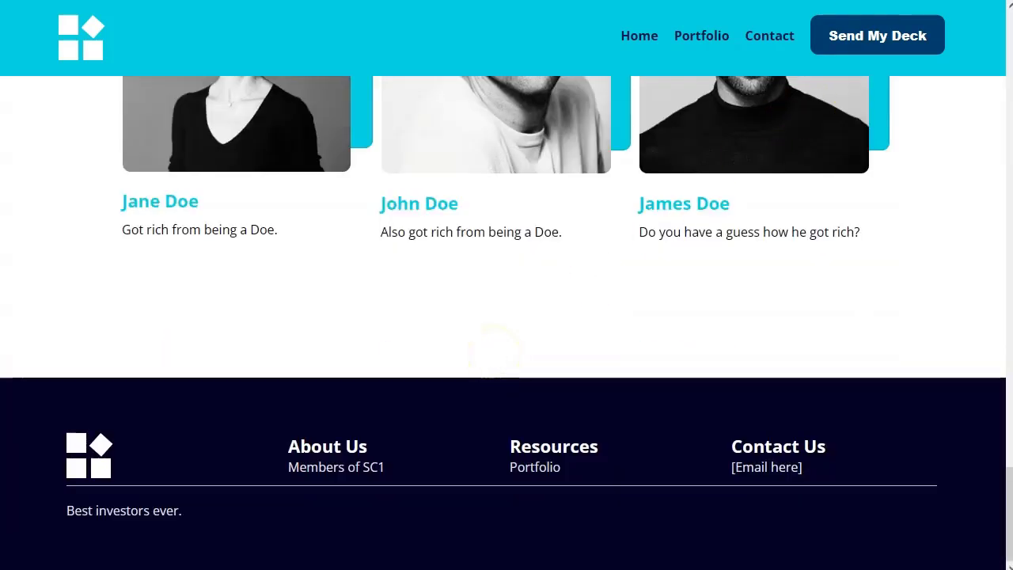
key("ctrl+w")
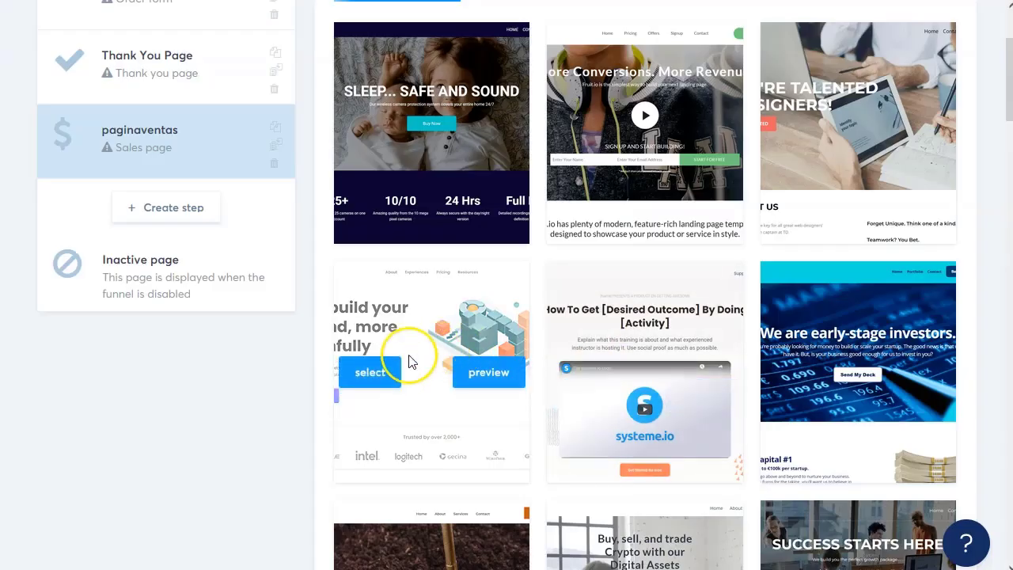
Preview the sales page template with the isometric block illustration, close it, and browse the other sales page templates
left_click(475, 373)
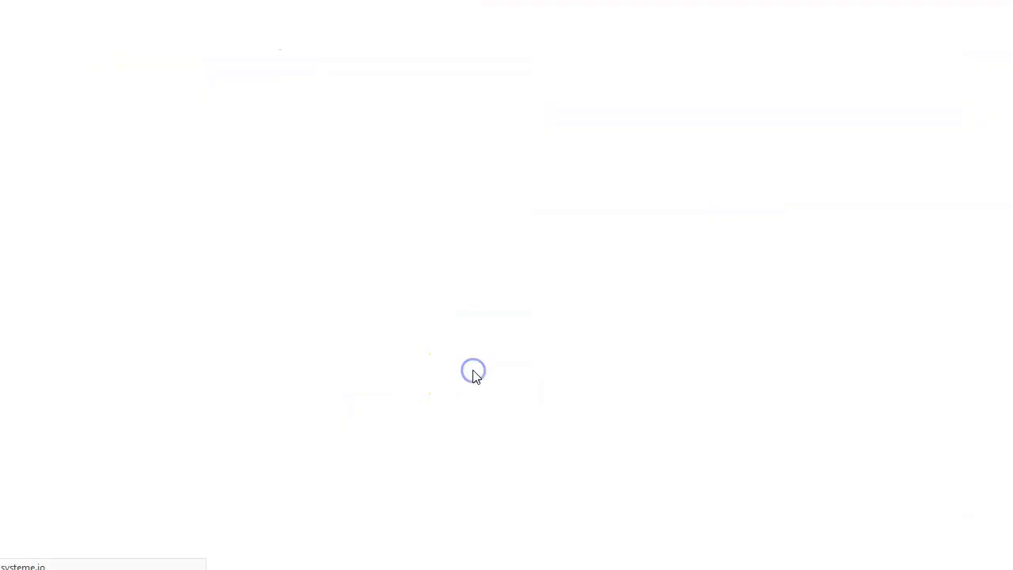
scroll(475, 317, "down", 5)
scroll(434, 340, "down", 15)
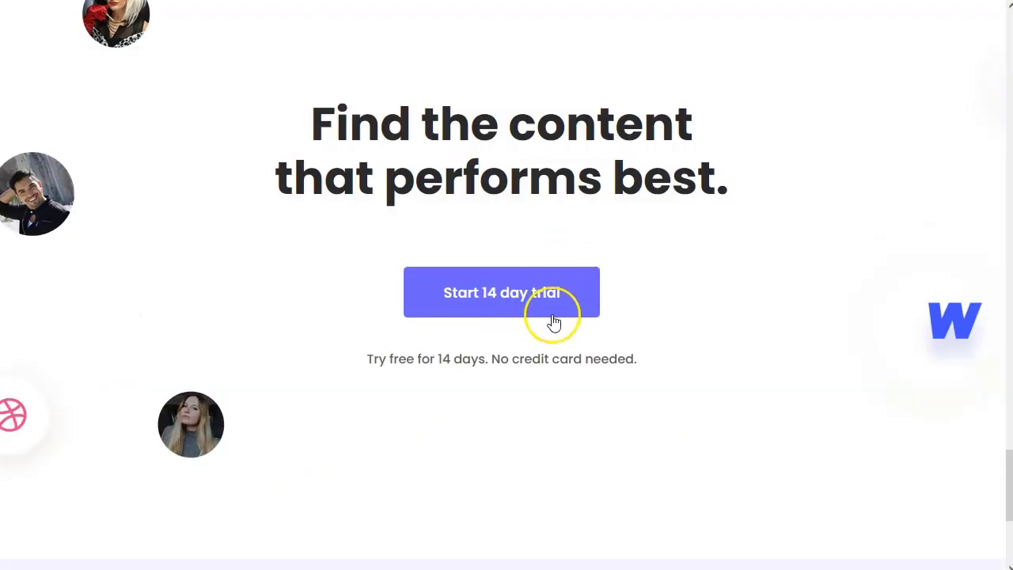
scroll(335, 422, "down", 4)
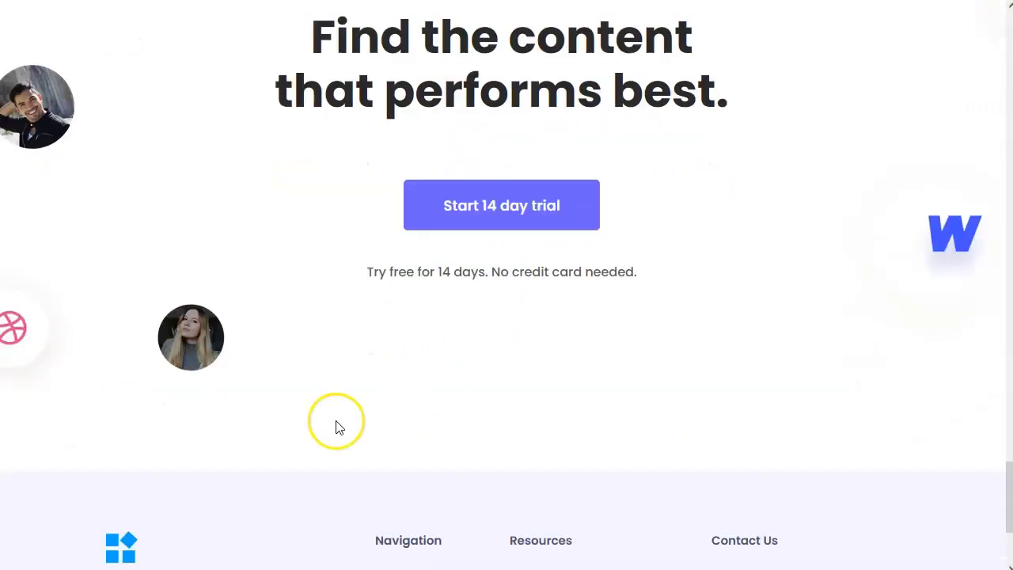
key("Escape")
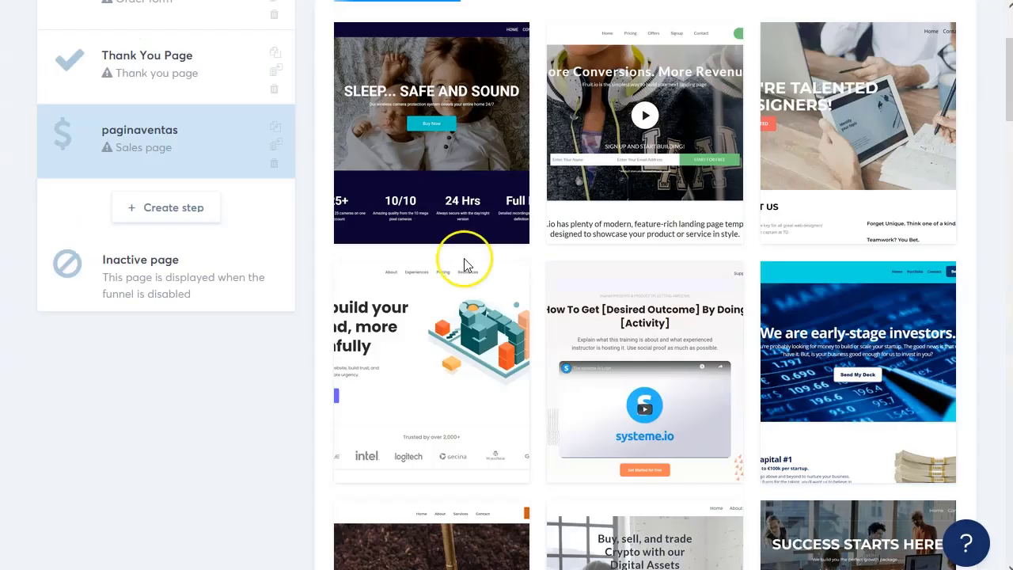
scroll(446, 301, "down", 4)
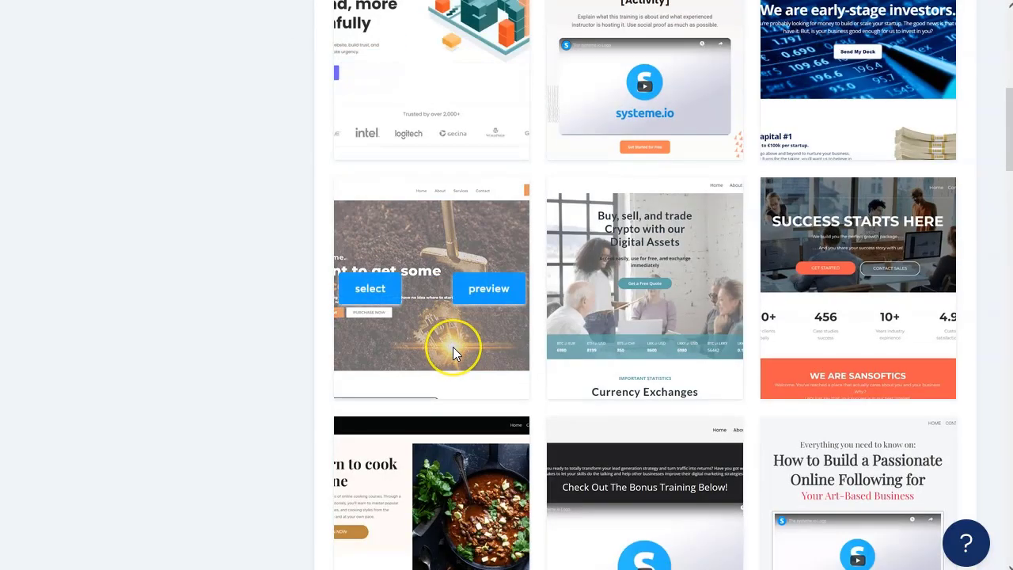
scroll(453, 347, "down", 3)
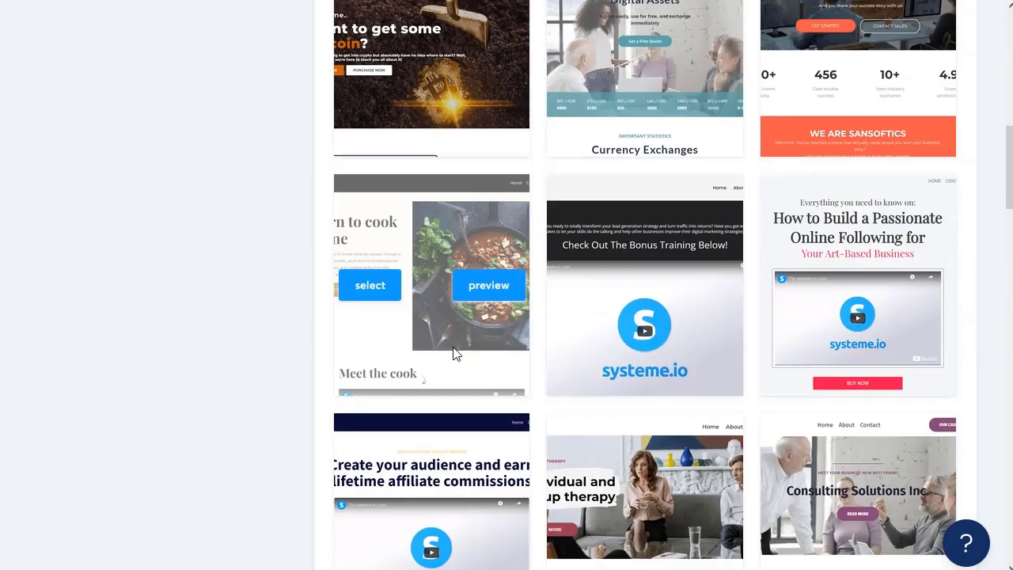
scroll(657, 284, "up", 7)
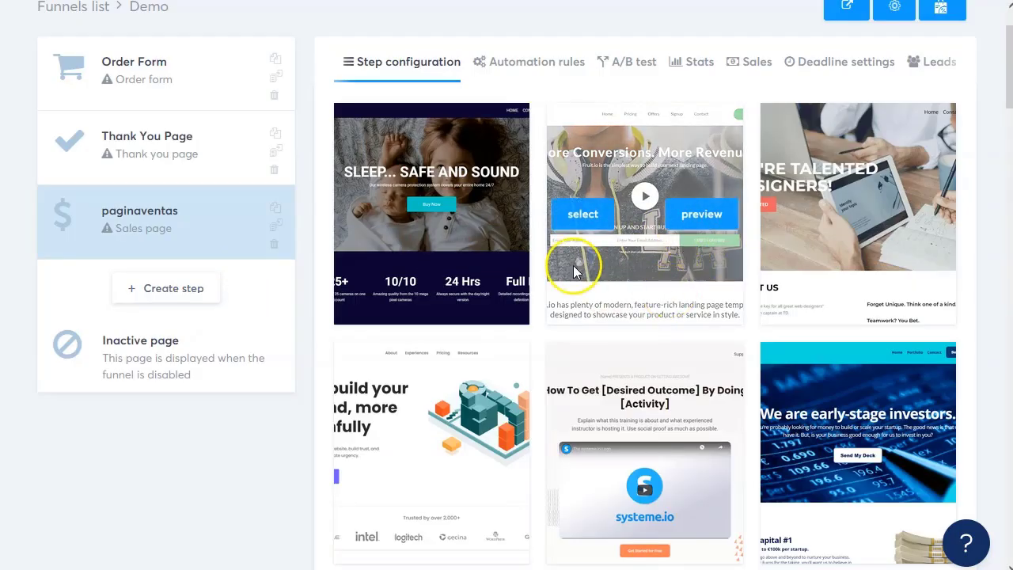
Create a new funnel step named optin with the type Squeeze page
left_click(175, 290)
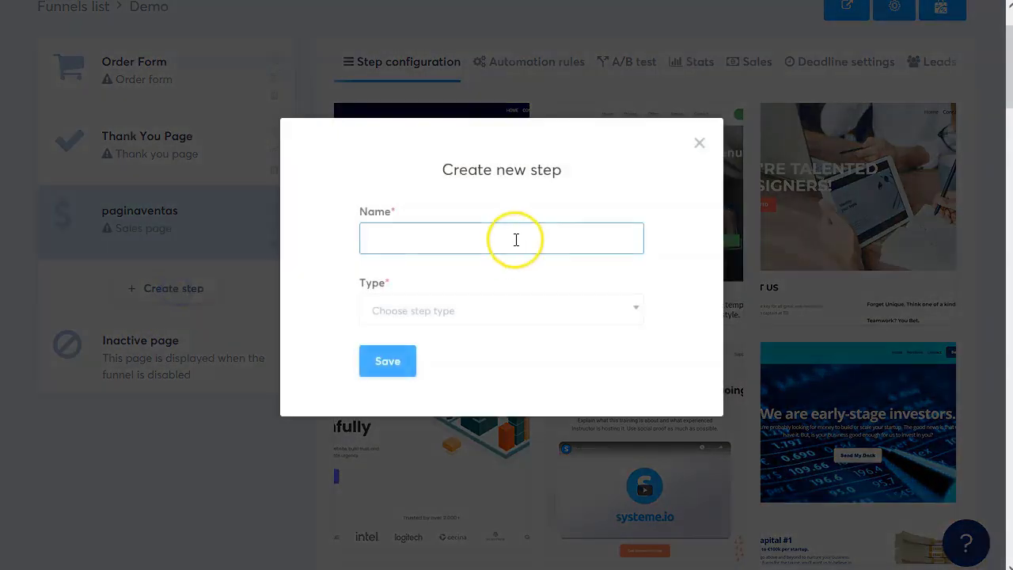
left_click(668, 168)
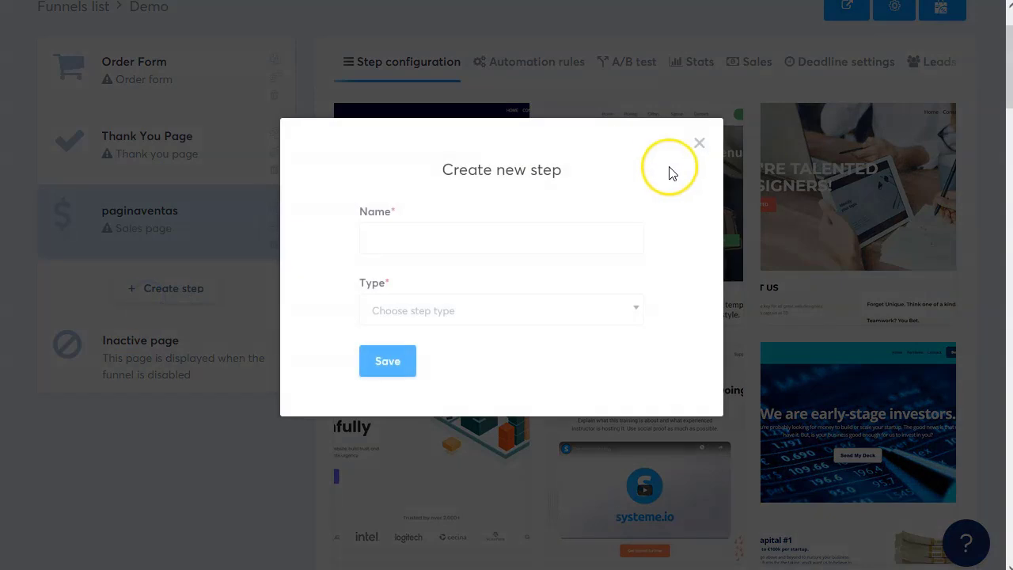
left_click(514, 239)
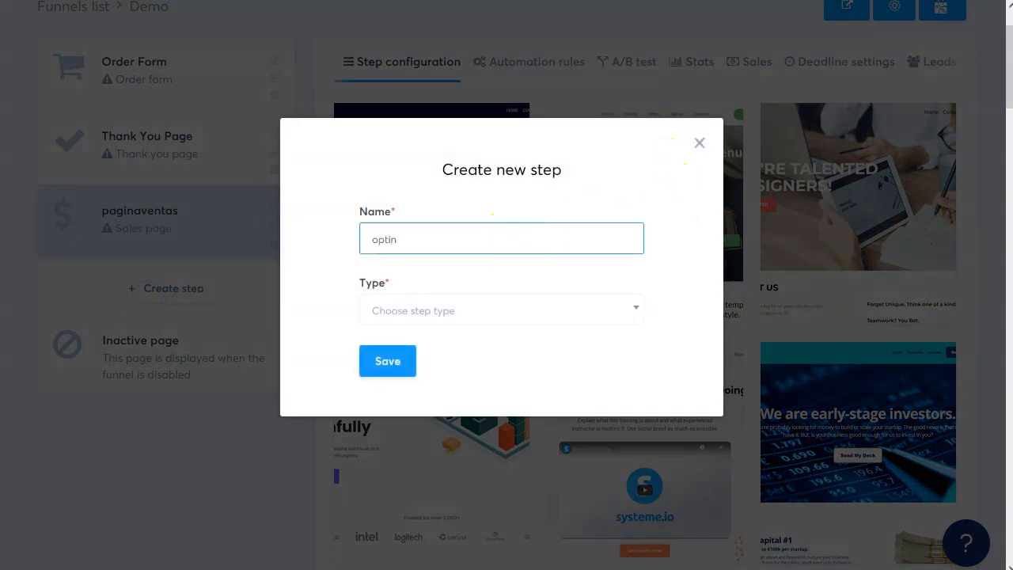
left_click(440, 310)
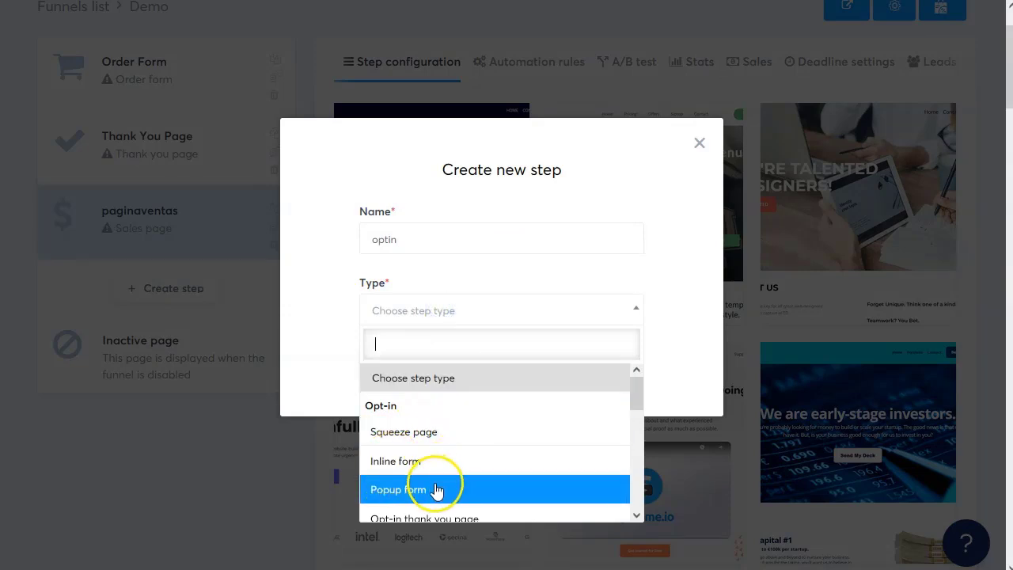
left_click(420, 431)
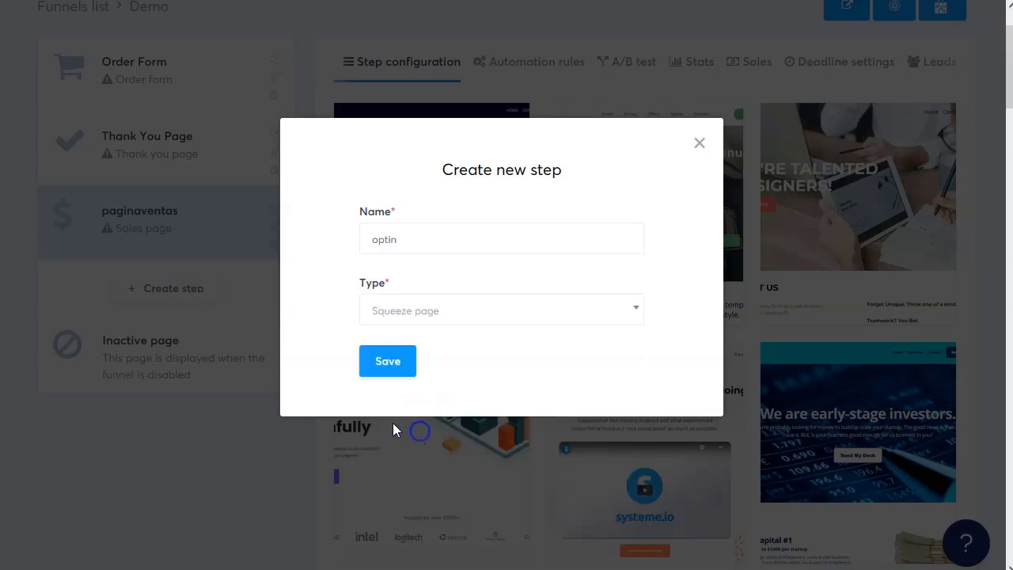
left_click(396, 362)
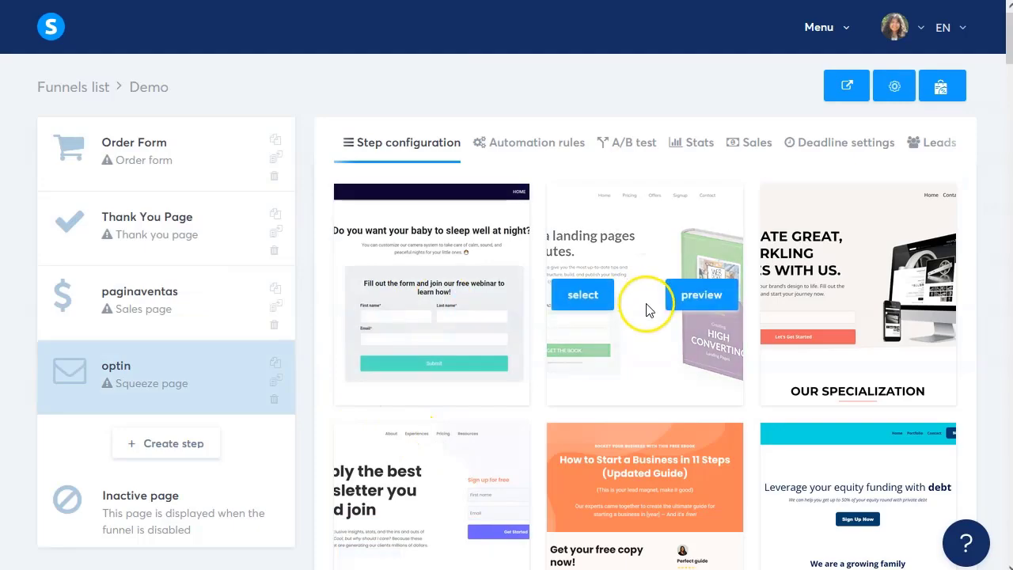
Preview the landing pages ebook squeeze page template and examine its headline and free download form
left_click(703, 298)
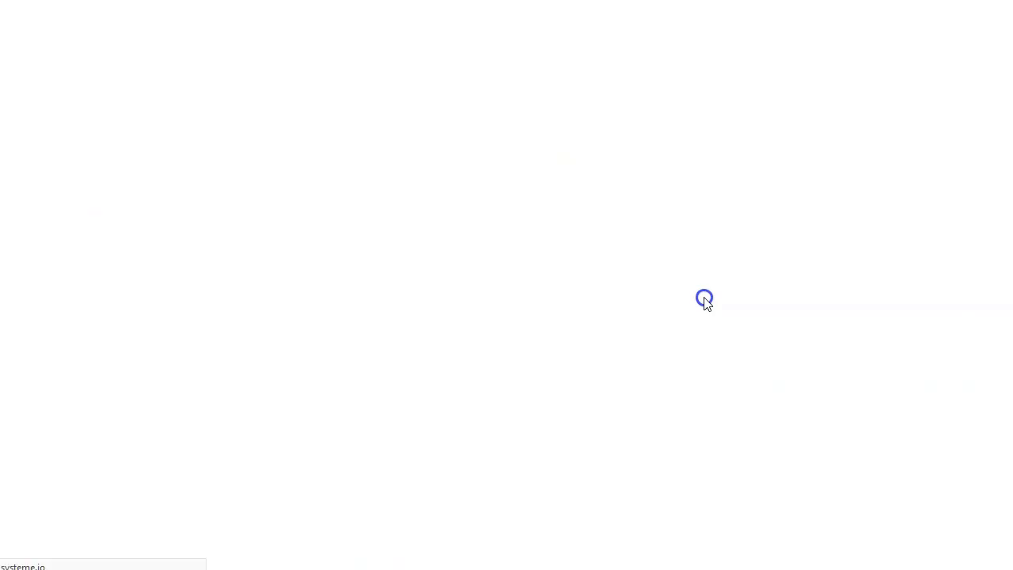
scroll(522, 362, "down", 7)
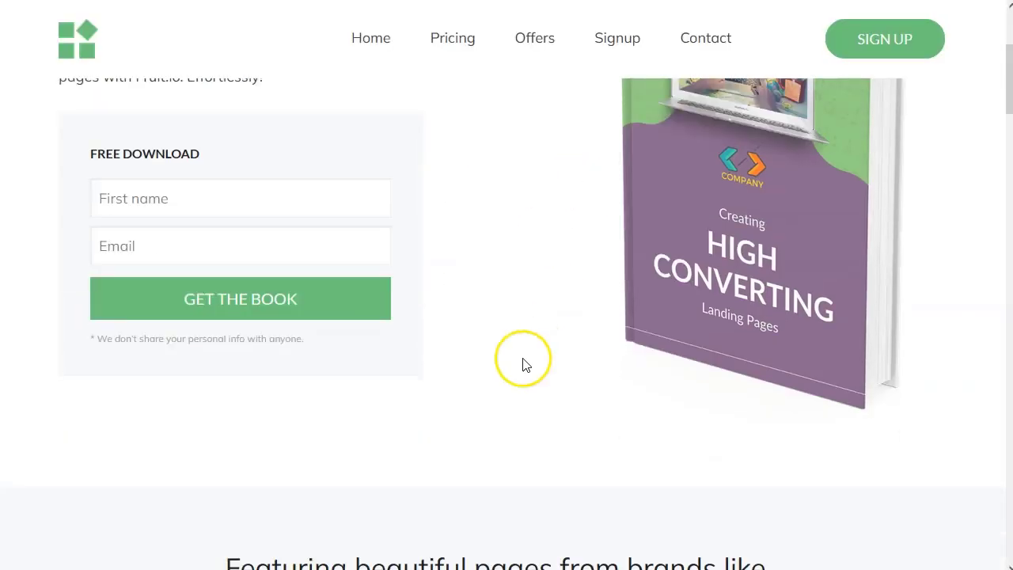
scroll(522, 364, "down", 3)
scroll(522, 364, "up", 10)
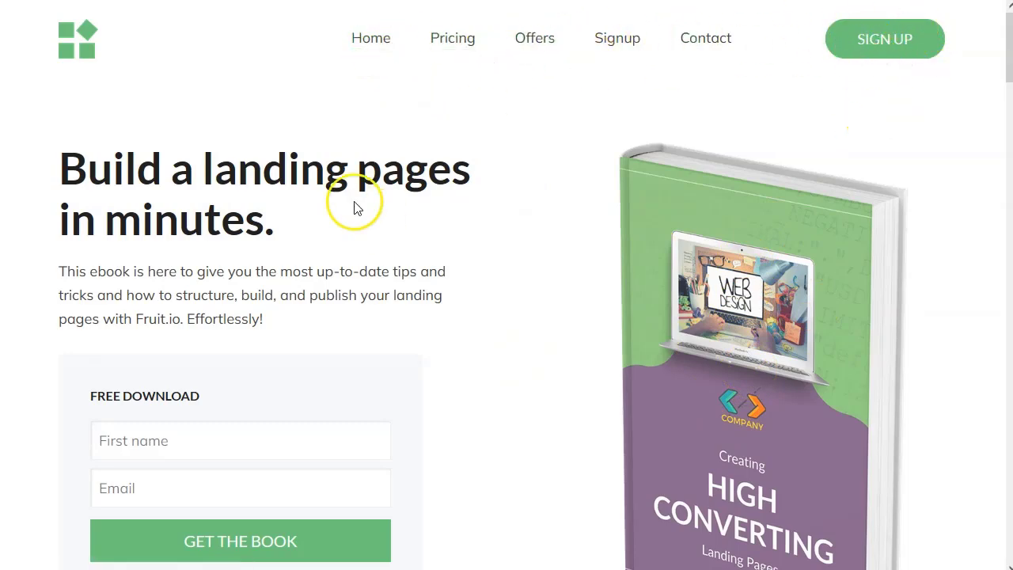
Examine the rest of the landing pages ebook template from its download form to the closing banner, and close the preview
scroll(256, 193, "down", 2)
scroll(357, 283, "down", 3)
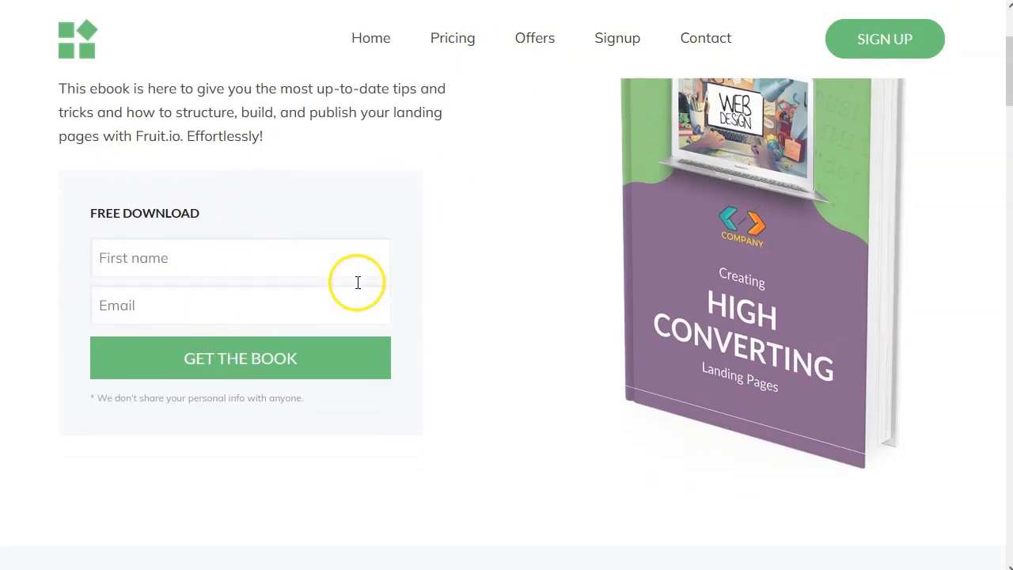
scroll(337, 211, "up", 1)
scroll(369, 287, "down", 2)
scroll(411, 396, "down", 10)
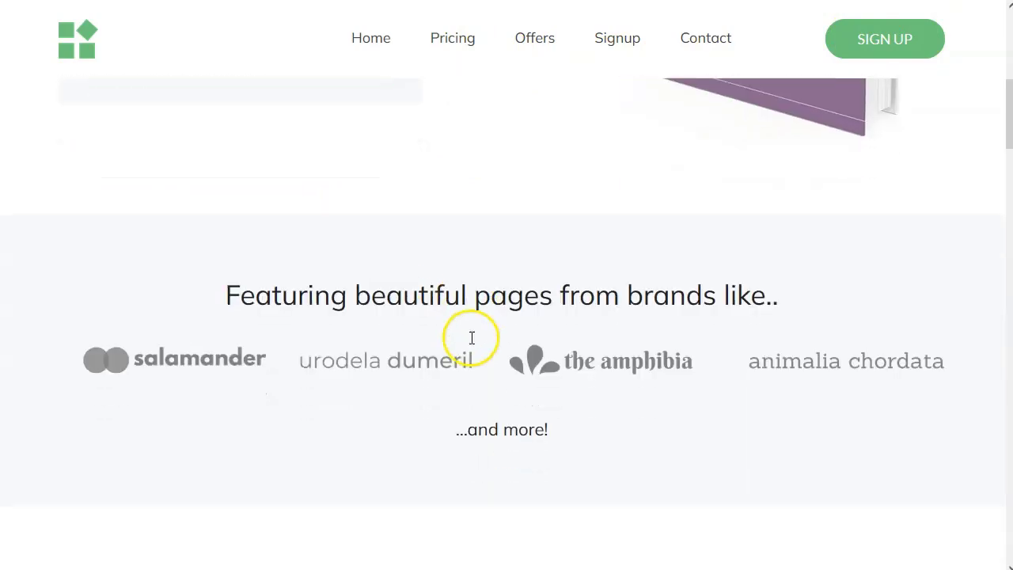
scroll(387, 434, "down", 14)
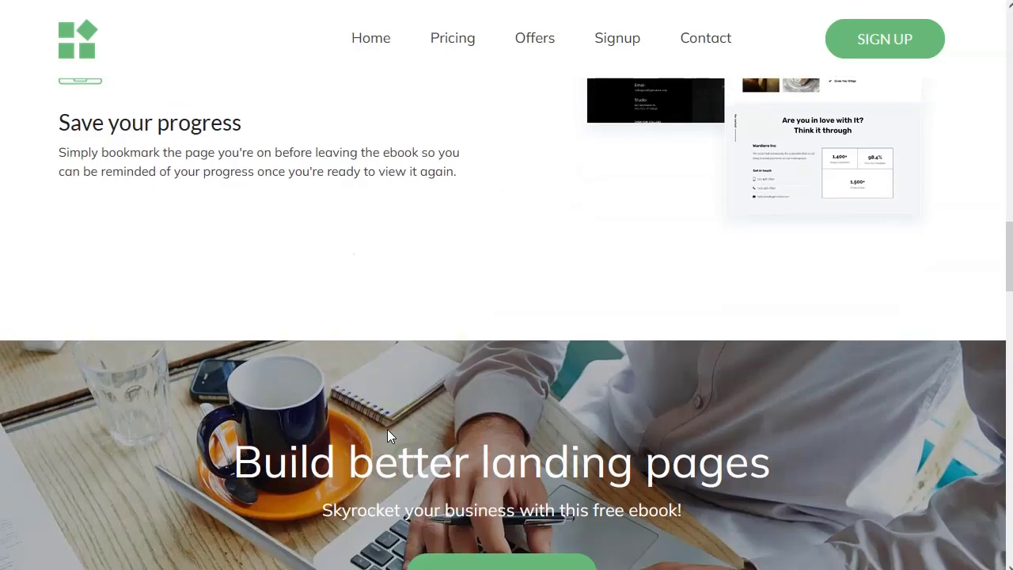
scroll(389, 431, "down", 6)
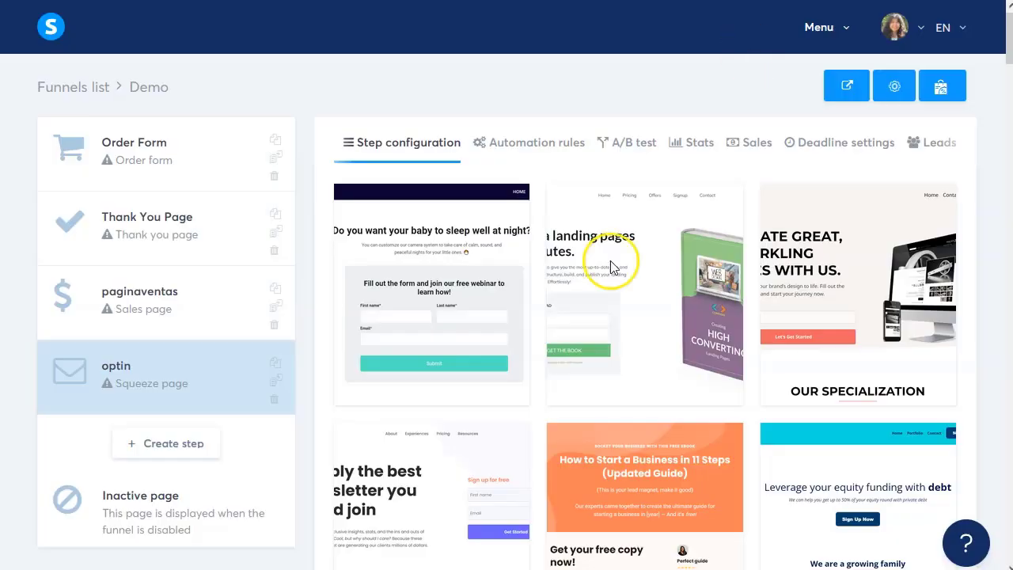
Preview the squeeze page template with the "Our Specialization" section through its projects and testimonials, and close the preview
scroll(610, 260, "down", 2)
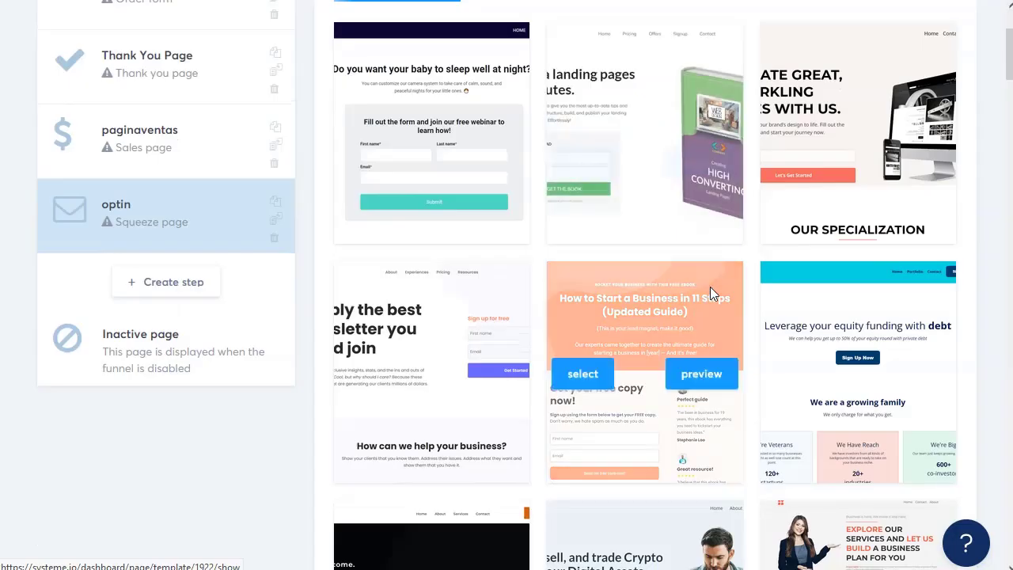
left_click(908, 133)
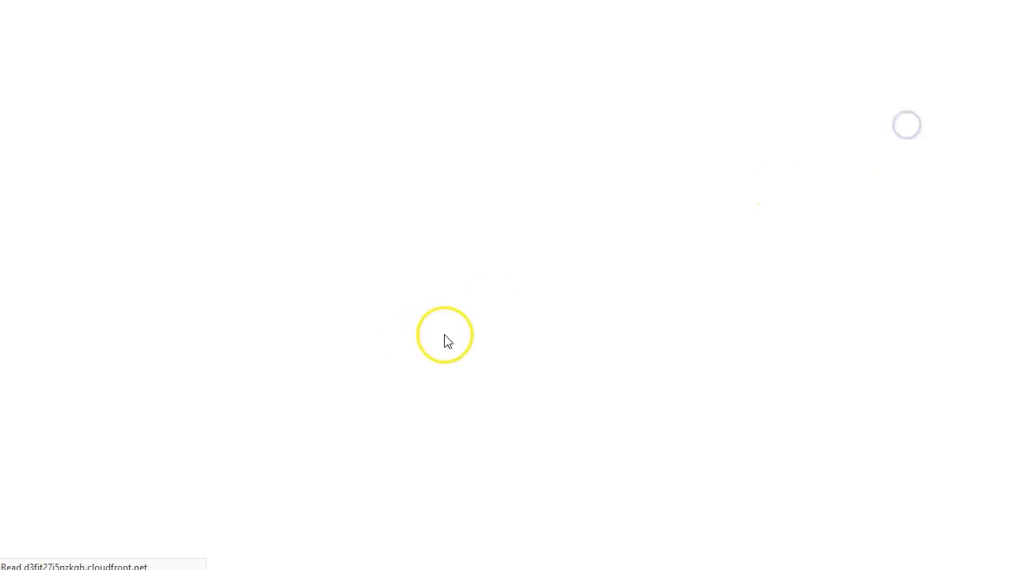
scroll(459, 323, "down", 7)
scroll(471, 380, "down", 15)
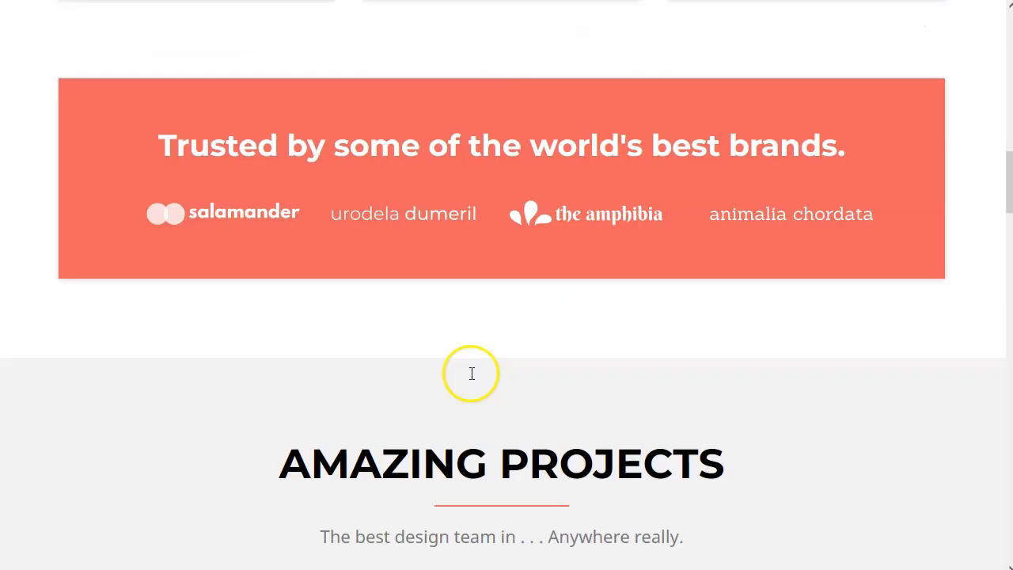
scroll(472, 388, "down", 15)
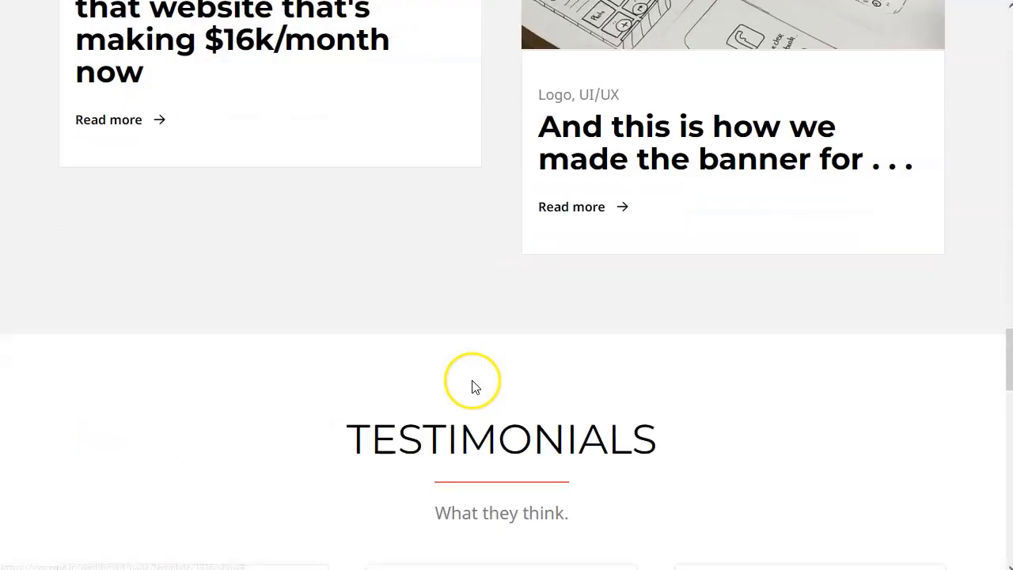
scroll(548, 321, "down", 5)
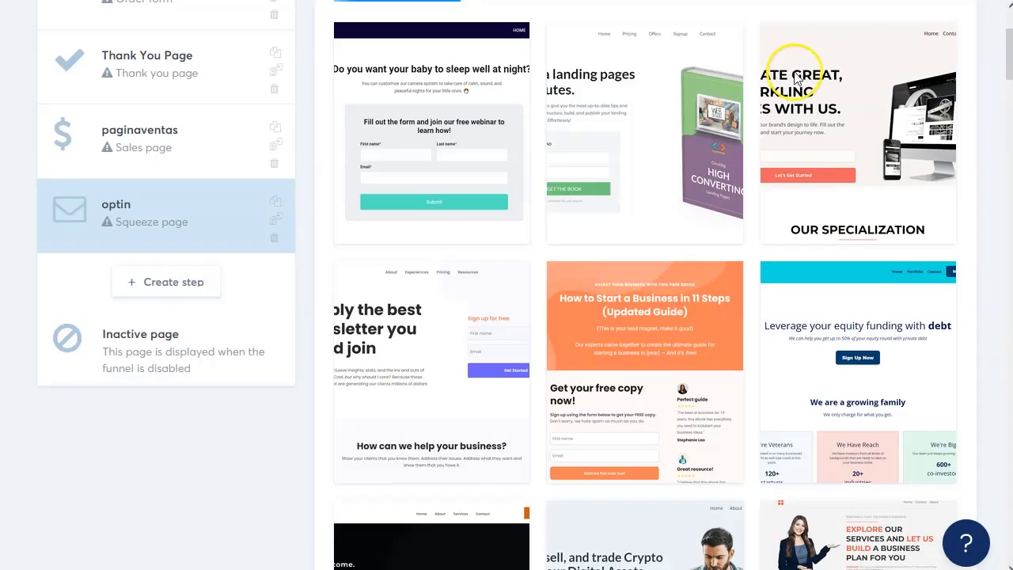
Preview the "Simply the best newsletter you could join" squeeze page template through its testimonial section, and close the preview
mouse_move(396, 316)
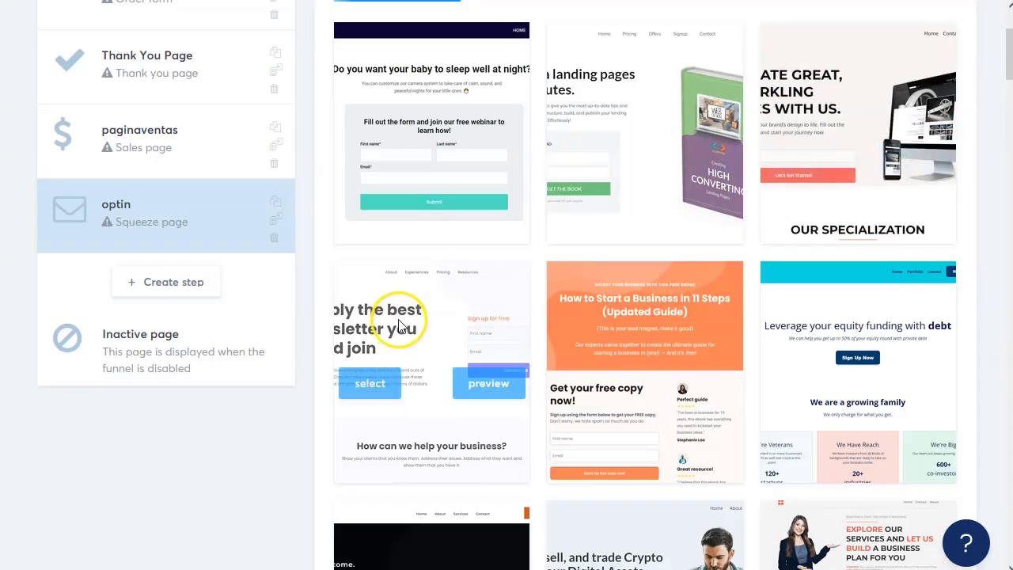
left_click(491, 373)
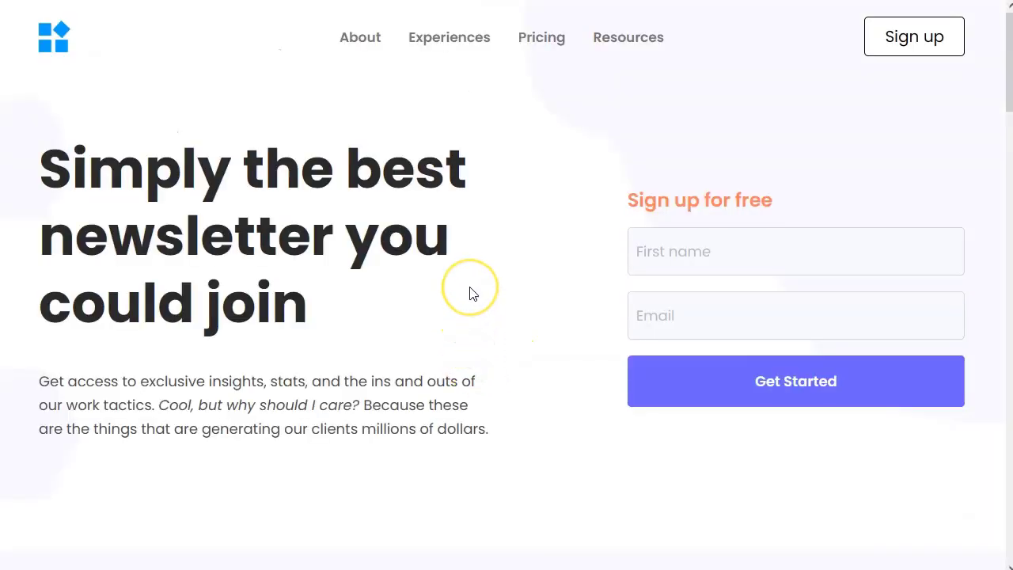
scroll(469, 293, "down", 10)
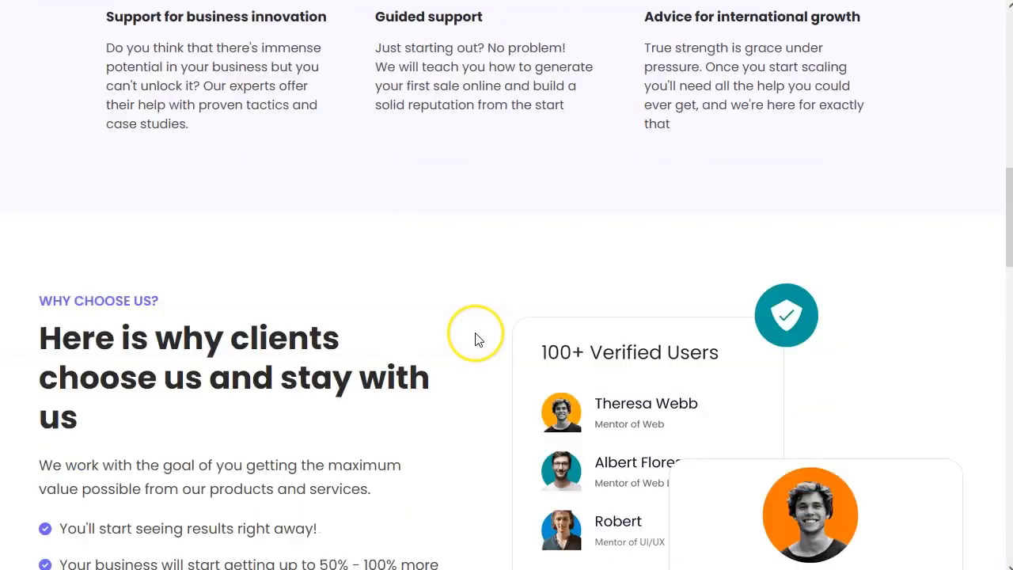
scroll(424, 384, "down", 15)
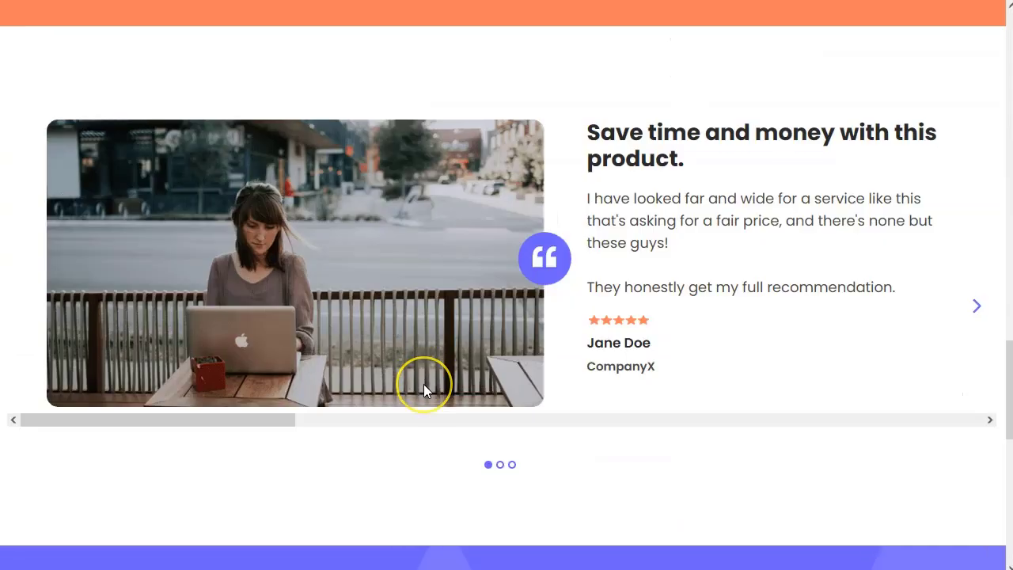
scroll(423, 389, "down", 4)
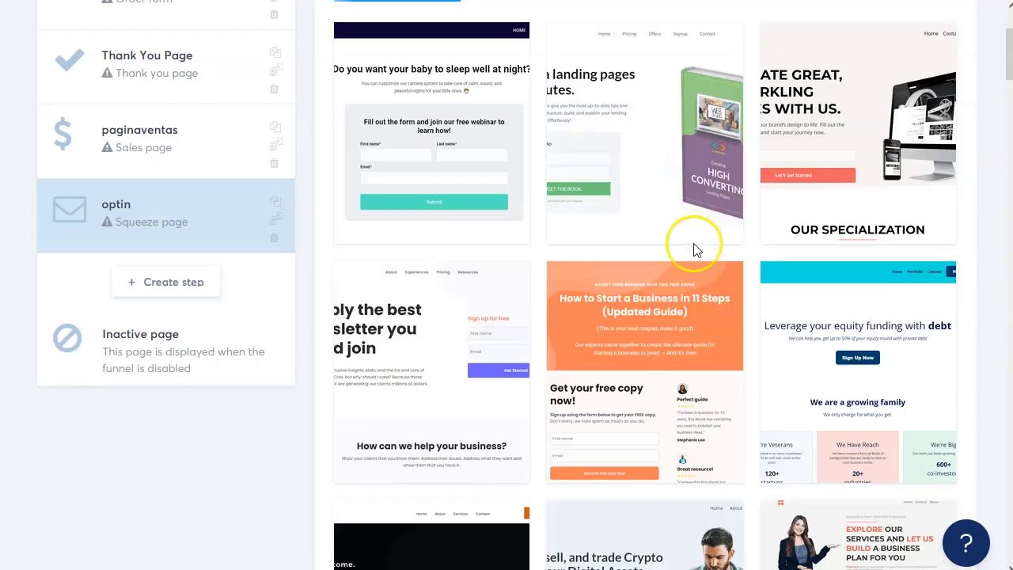
Preview the "Leverage your equity funding with debt" squeeze page template, examine its sections, and close the preview
mouse_move(546, 388)
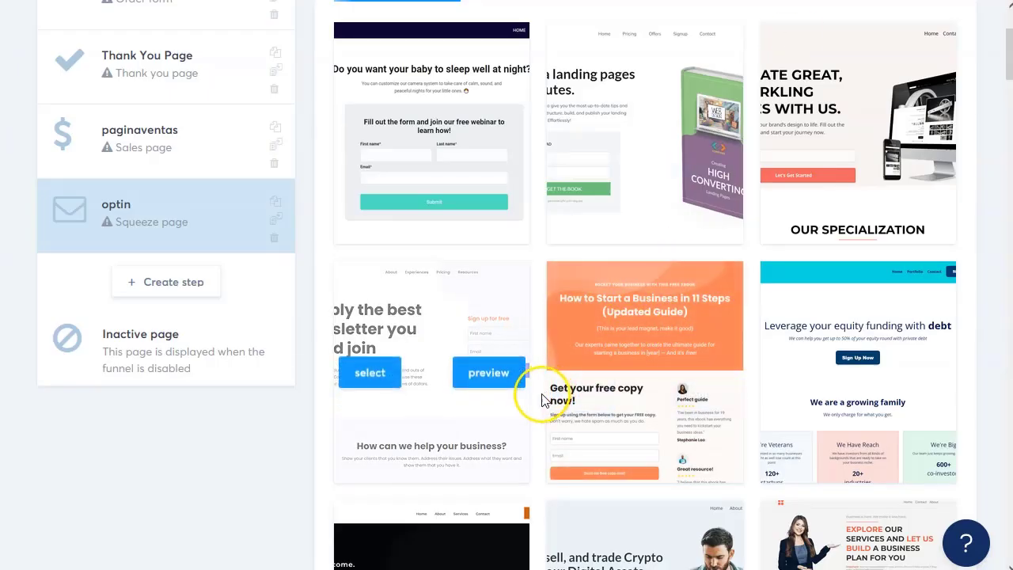
scroll(543, 400, "down", 2)
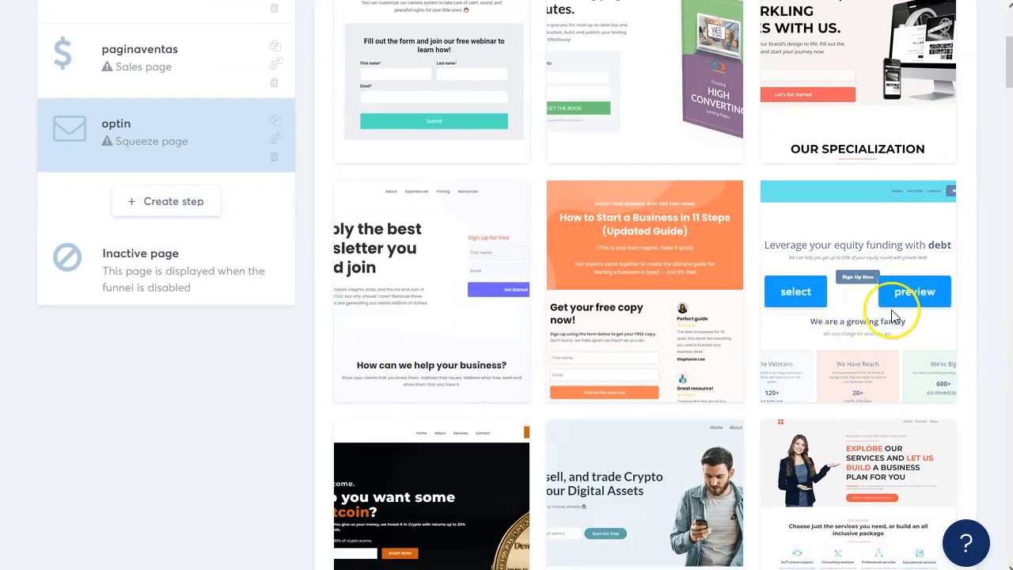
left_click(911, 292)
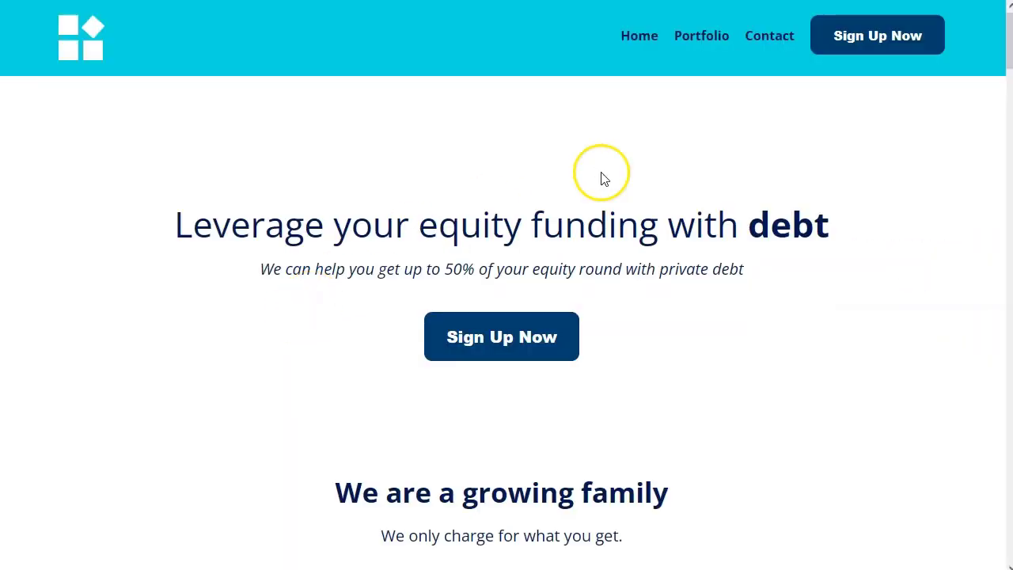
scroll(335, 373, "down", 7)
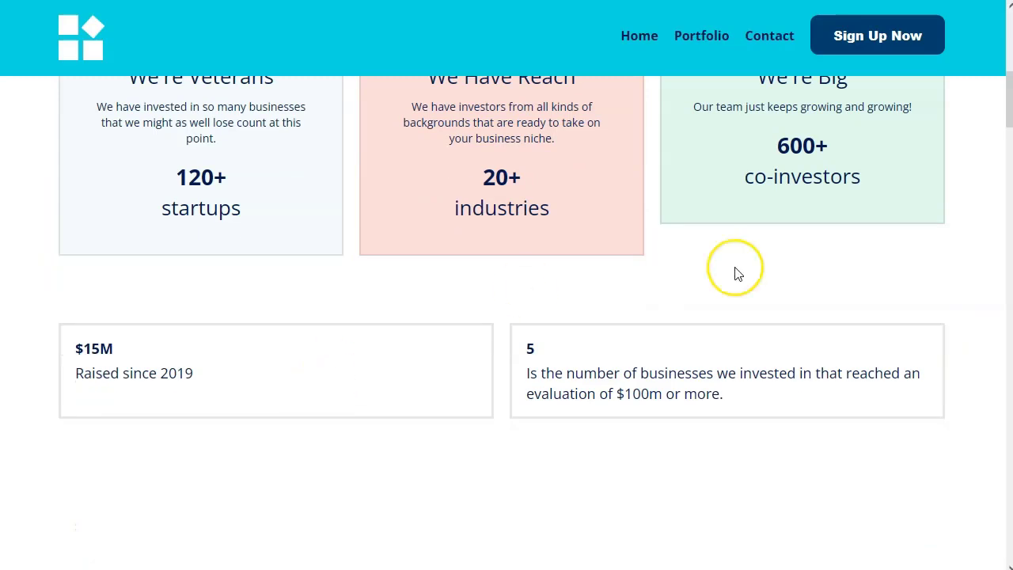
scroll(510, 388, "down", 10)
scroll(512, 394, "down", 3)
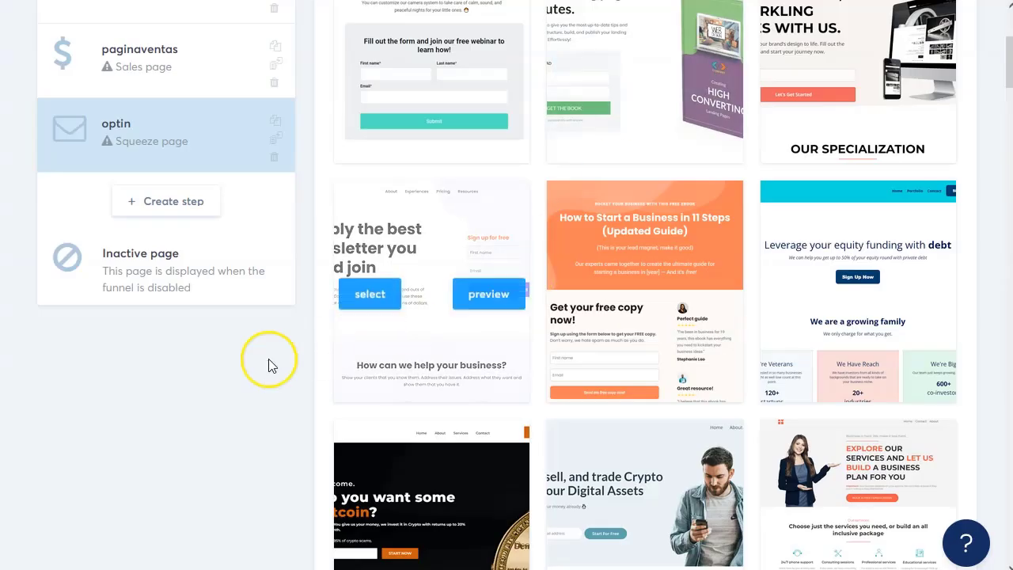
Preview the "Buy, sell, and trade Crypto with our Digital Assets" squeeze page template and close the preview
scroll(586, 373, "down", 4)
left_click(691, 221)
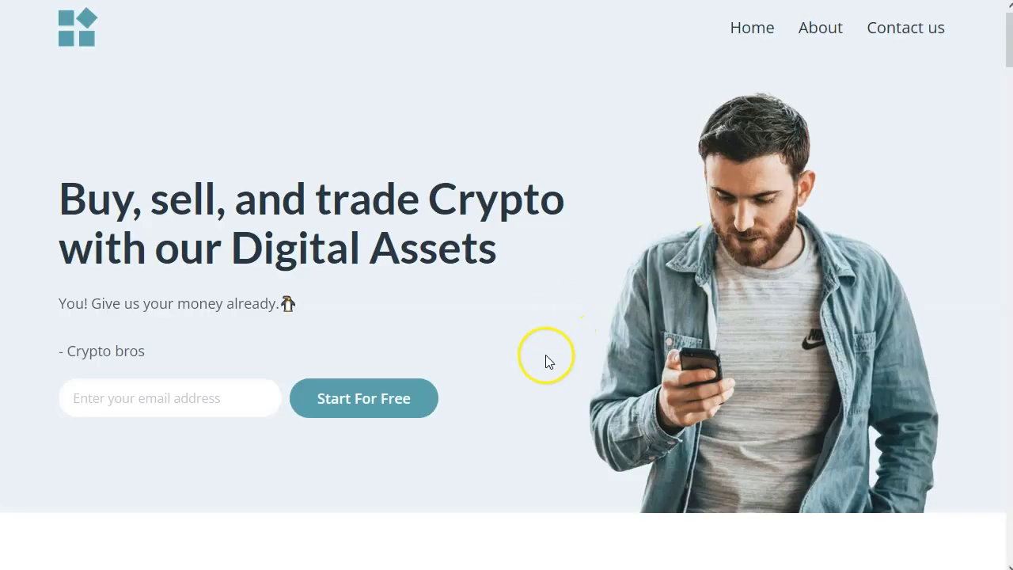
scroll(548, 362, "down", 15)
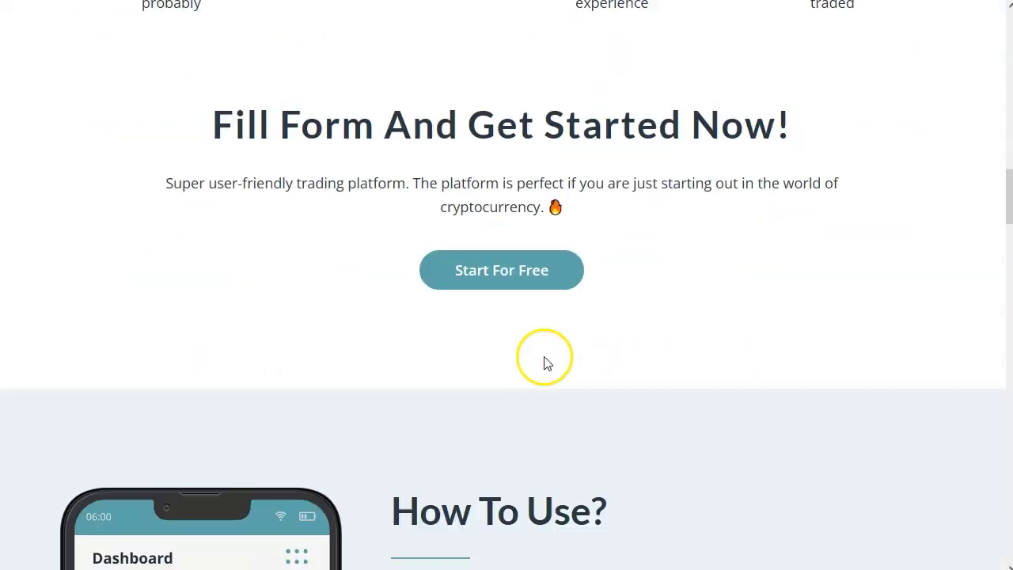
scroll(544, 363, "down", 3)
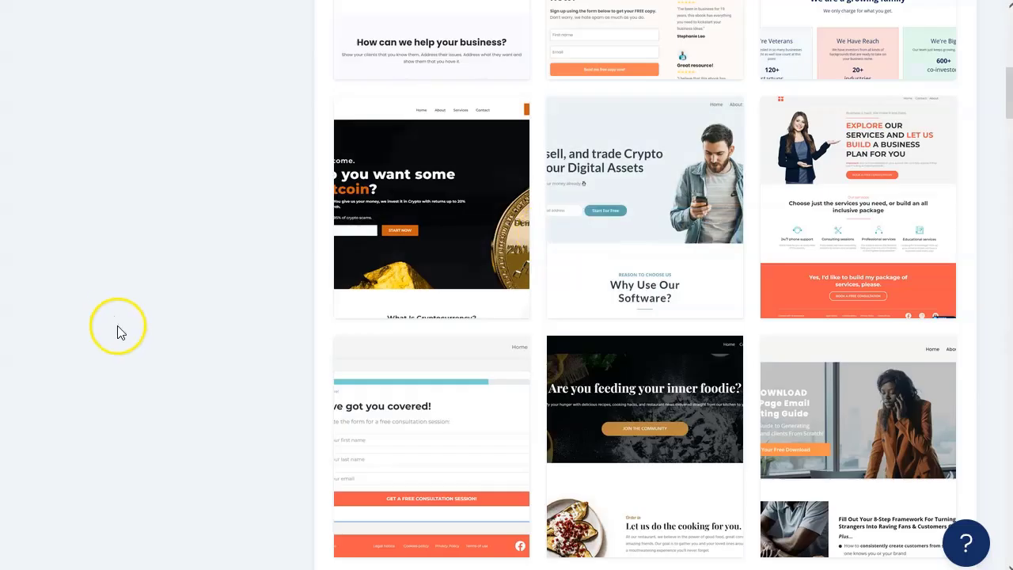
Reorder the funnel steps so optin comes first and paginaventas second, ahead of Order Form and Thank You Page
scroll(118, 330, "up", 4)
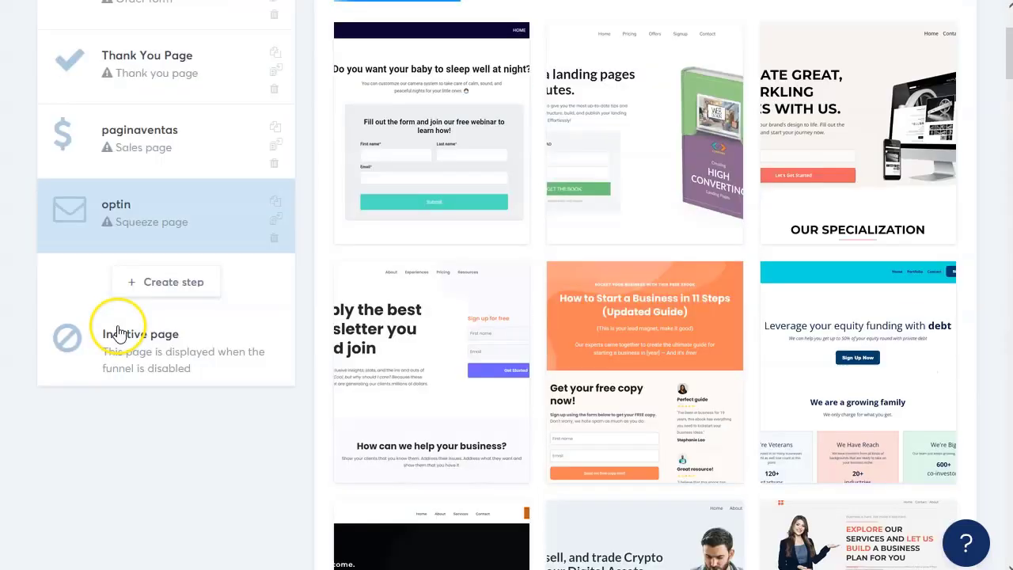
scroll(117, 331, "up", 2)
left_click(163, 380)
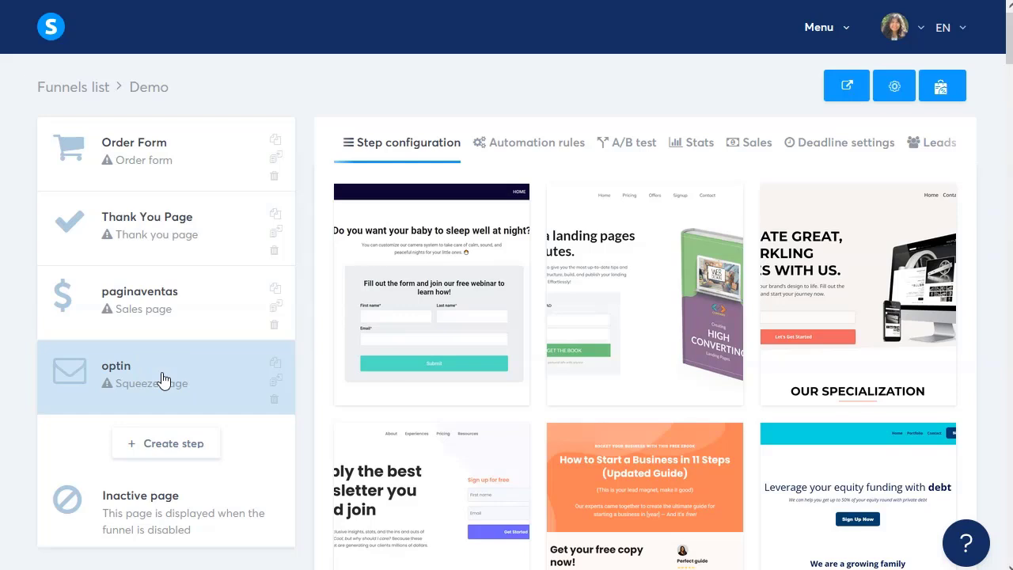
left_click_drag(163, 380, 170, 153)
left_click_drag(169, 388, 168, 229)
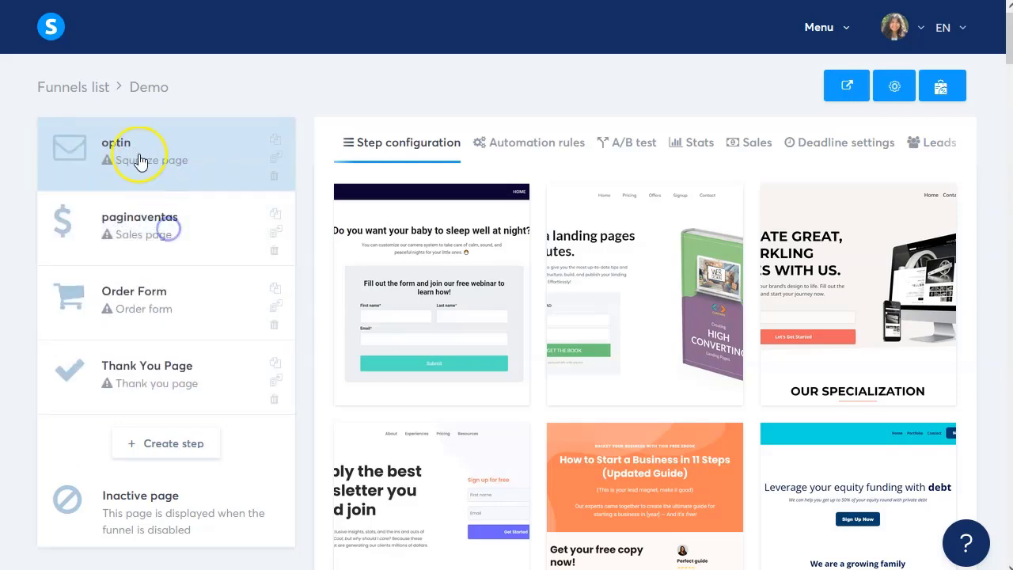
left_click(131, 151)
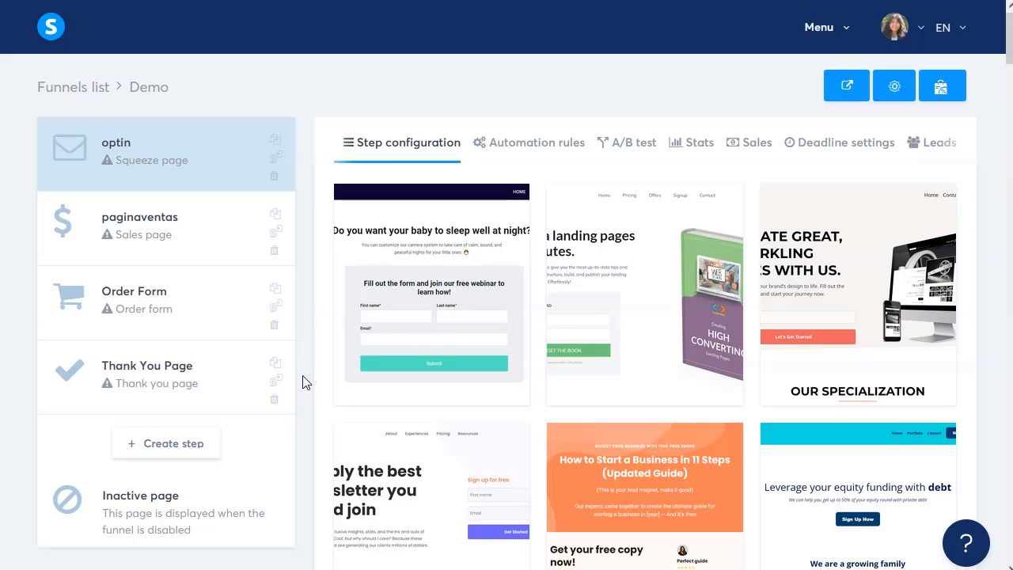
Examine the optin step's automation rules and A/B test options, and the funnel's stats and sales
left_click(562, 141)
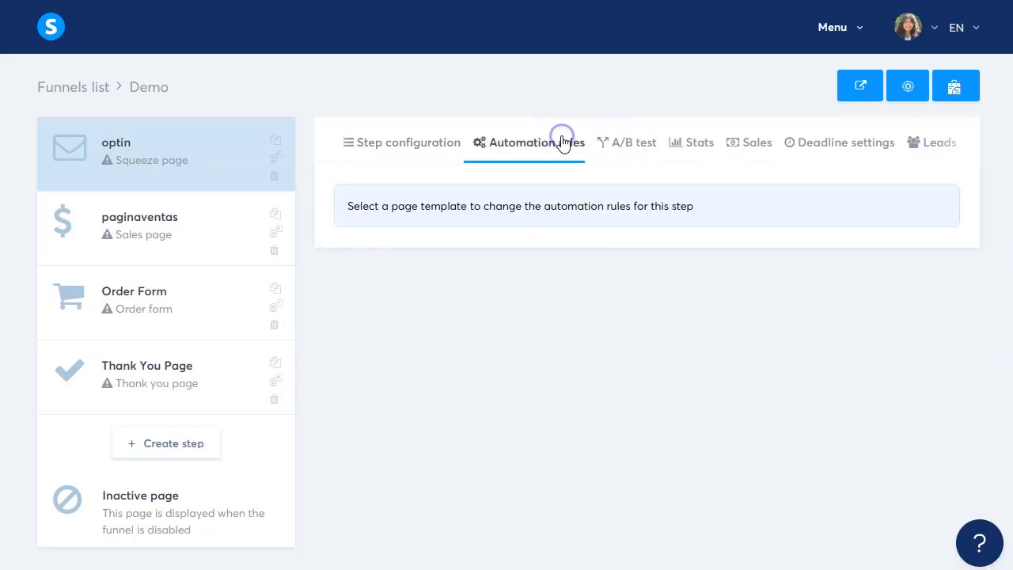
left_click(622, 147)
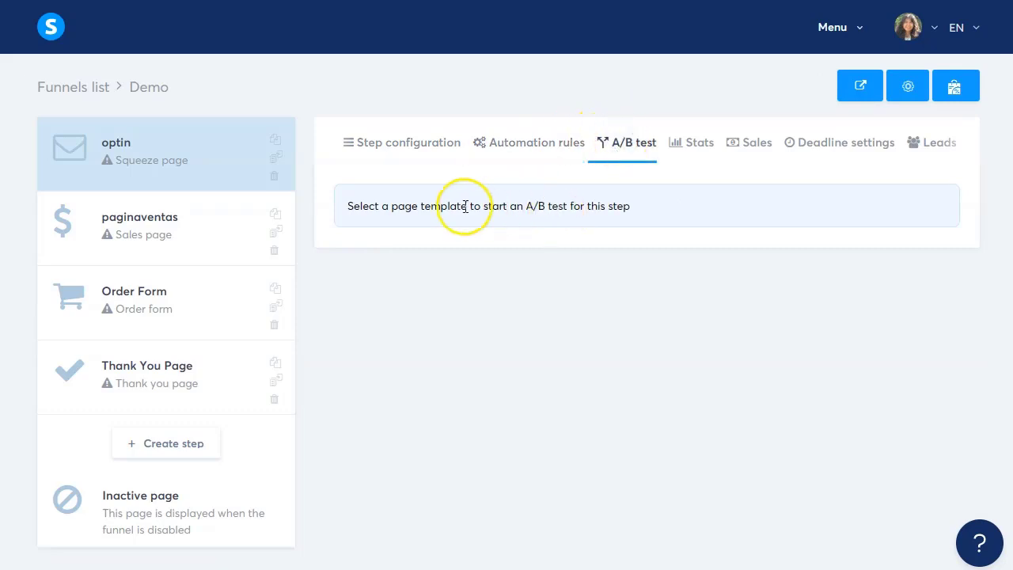
left_click(698, 144)
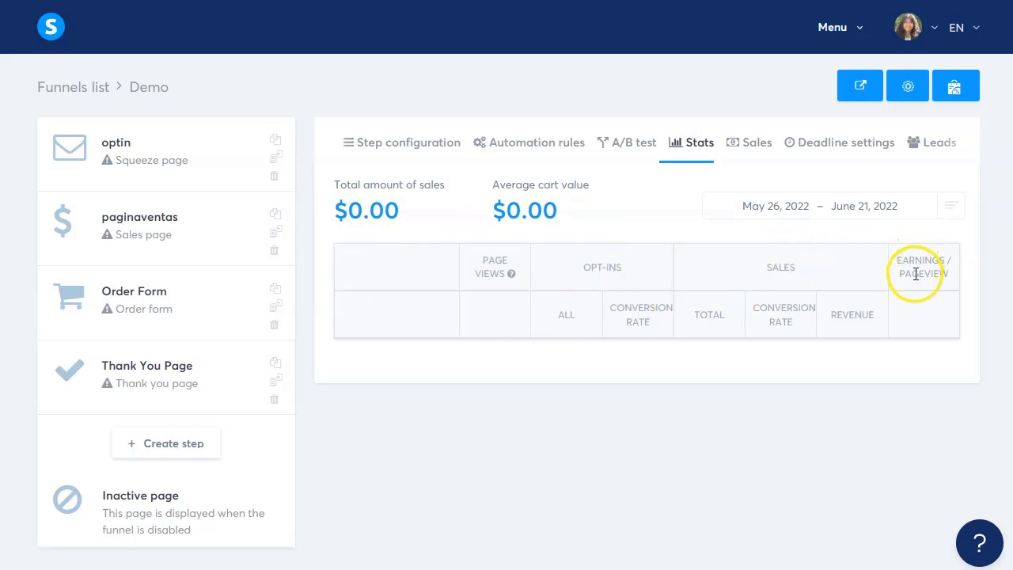
left_click(752, 147)
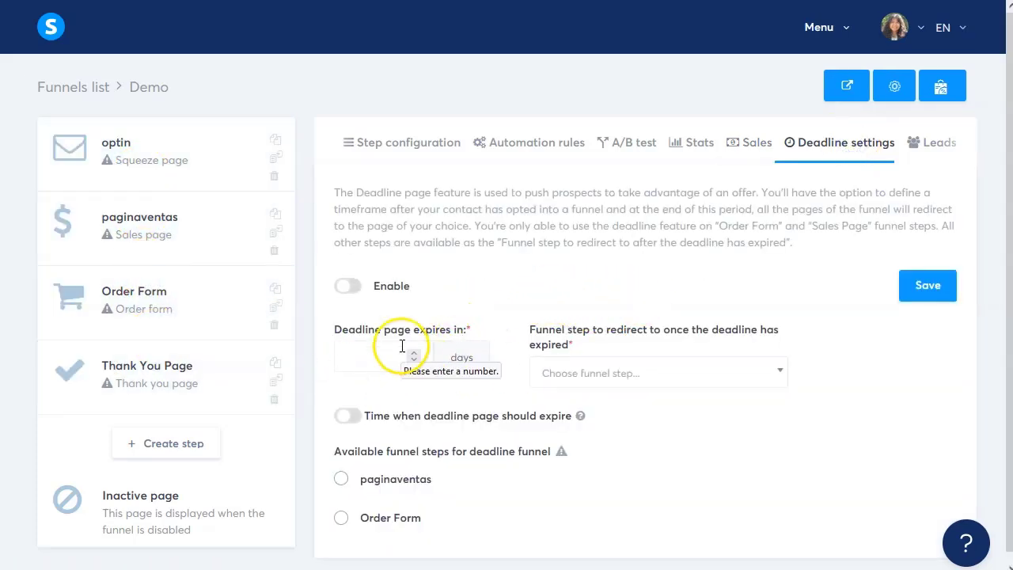
Examine the funnel's deadline settings and leads list, and return to the optin step's automation rules
scroll(399, 353, "down", 1)
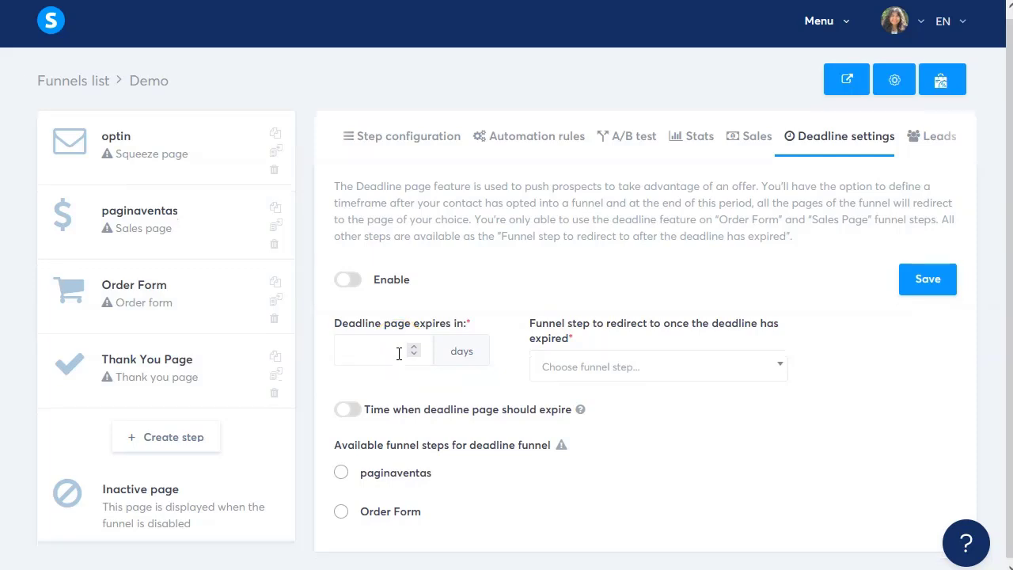
left_click(407, 354)
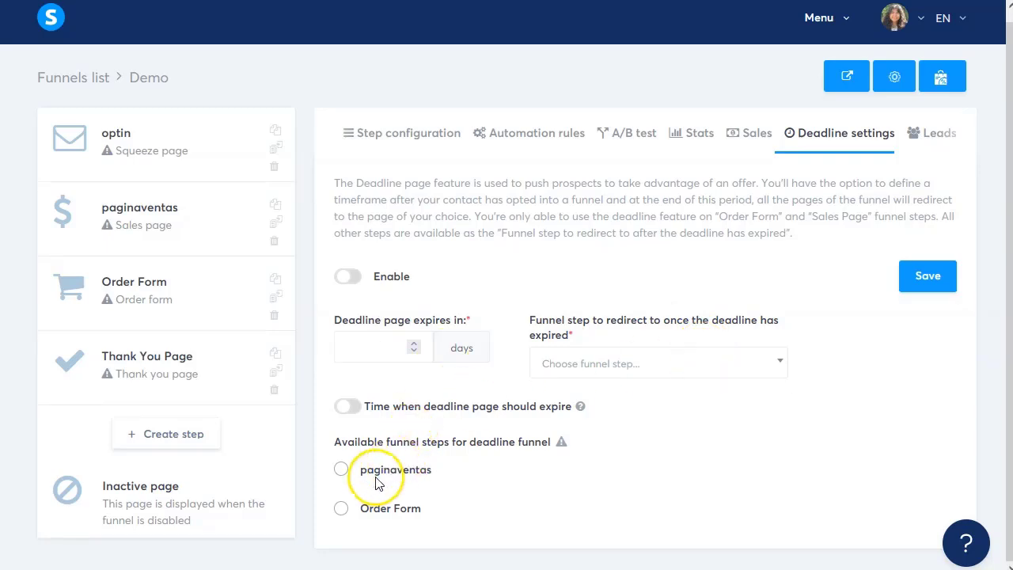
left_click(936, 131)
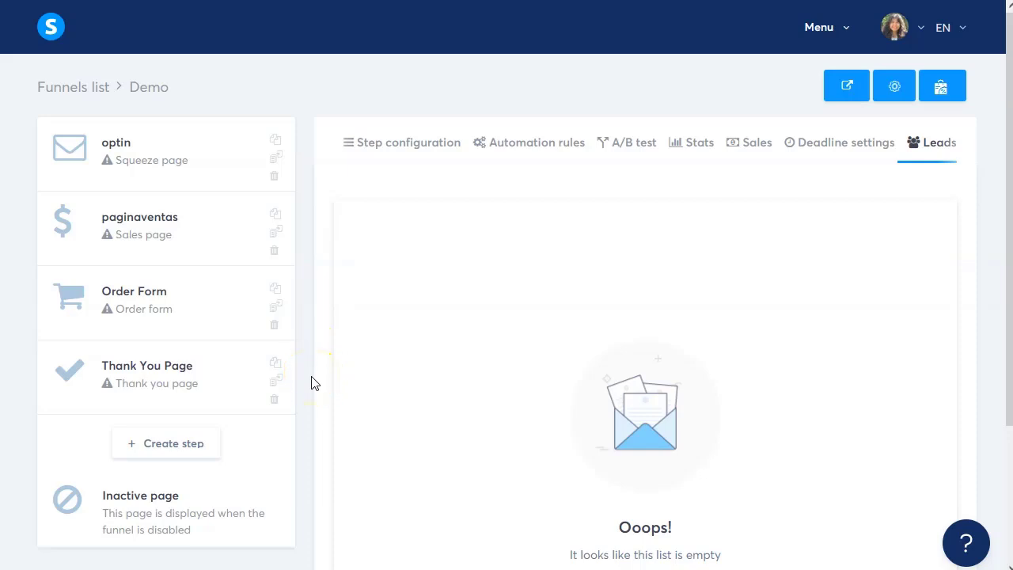
scroll(311, 384, "down", 1)
scroll(311, 383, "up", 1)
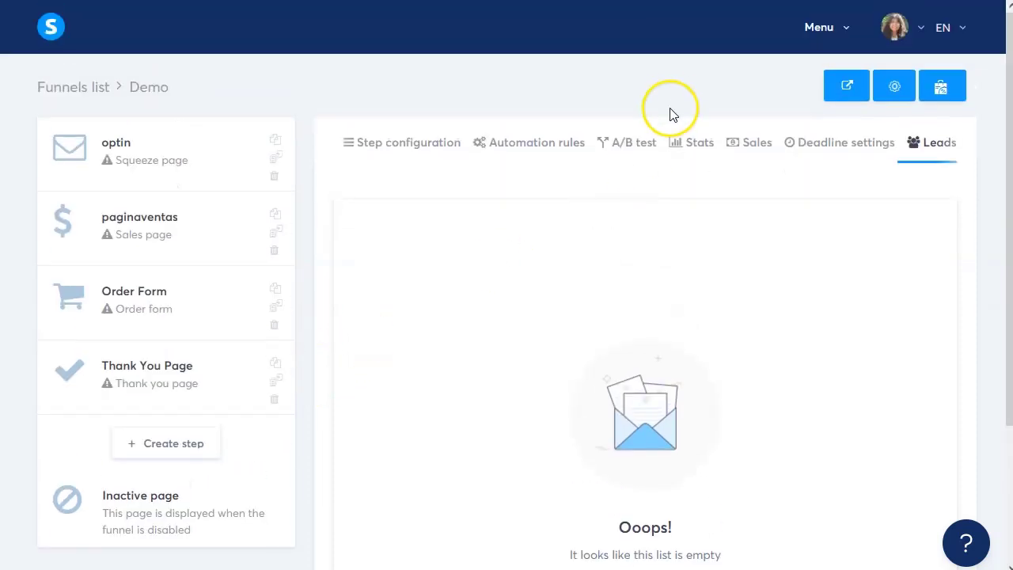
left_click(554, 148)
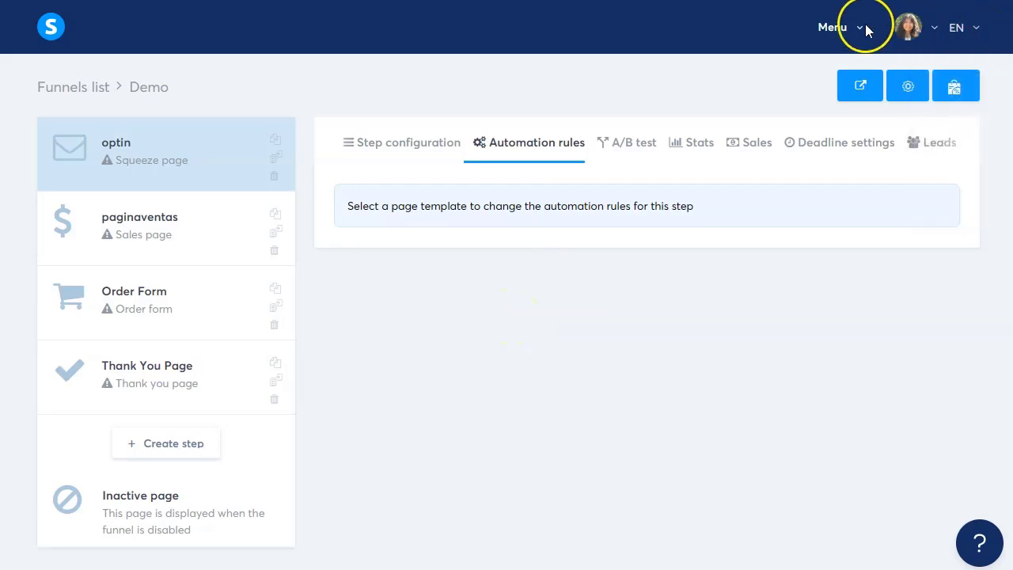
Open the Marketplace and filter its offers by the Software category
mouse_move(866, 27)
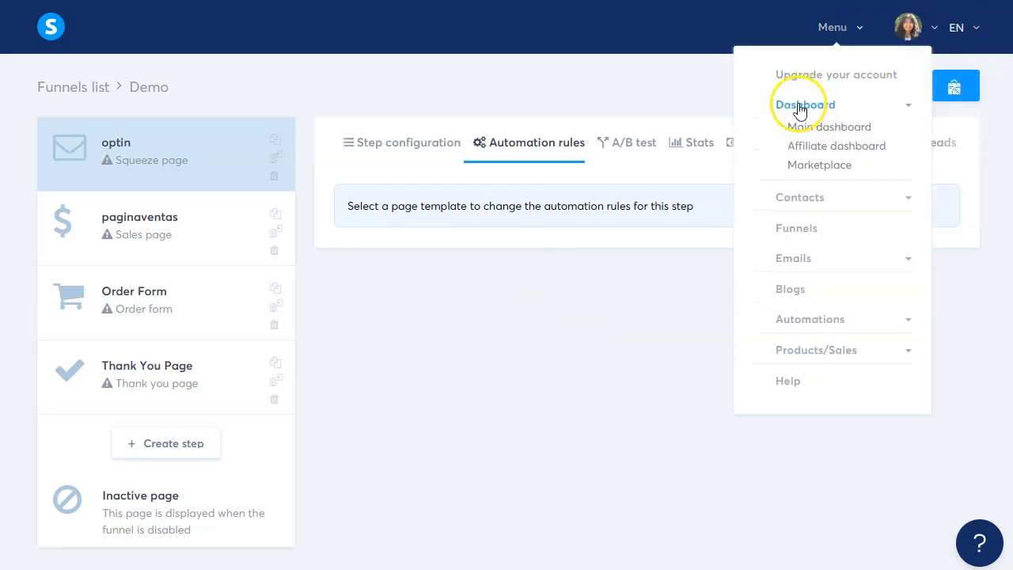
left_click(820, 165)
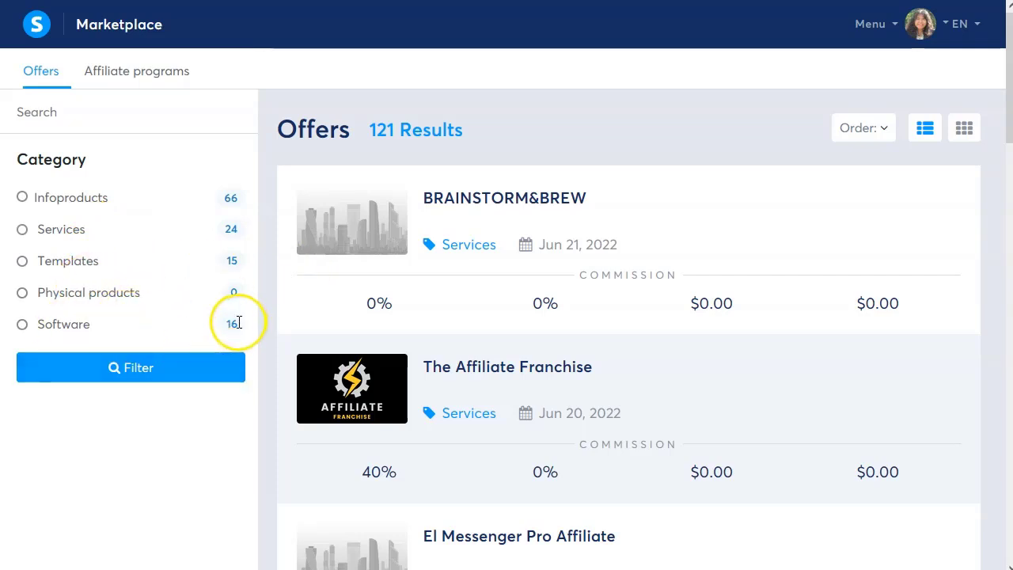
left_click(68, 329)
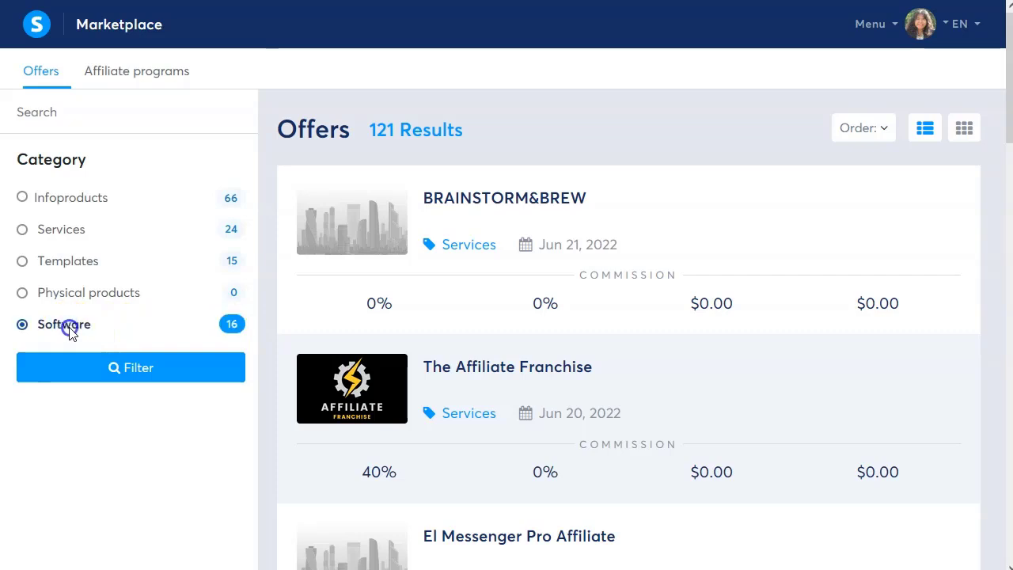
left_click(87, 366)
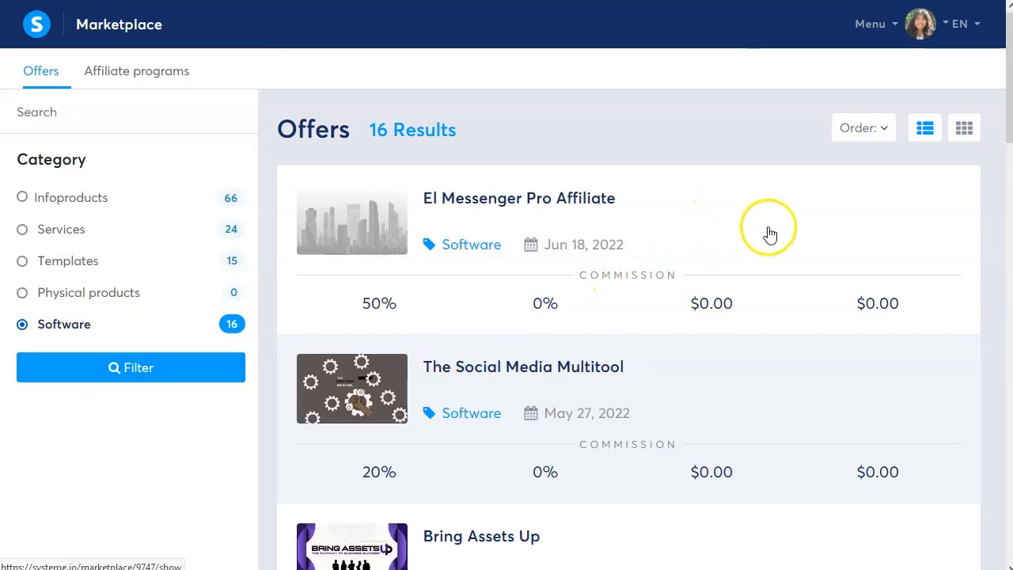
Open The Social Media Multitool offer and examine its first-tier commission rate
scroll(712, 309, "down", 2)
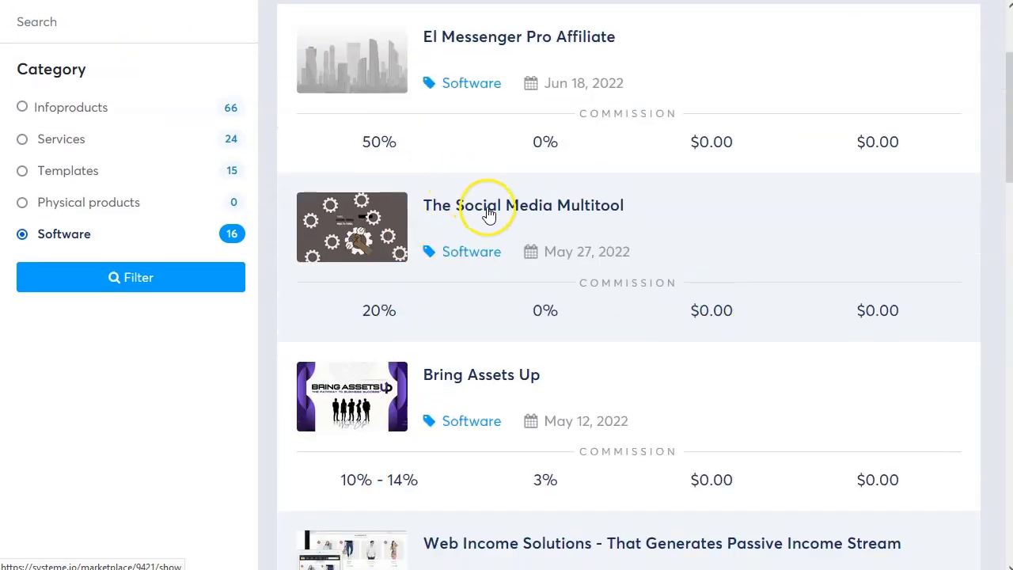
left_click(489, 208)
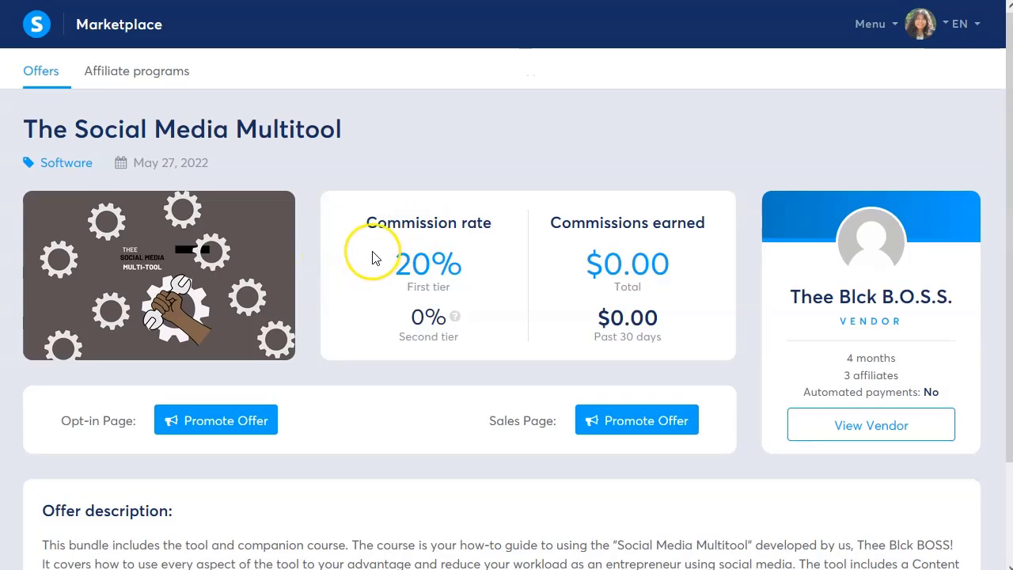
left_click_drag(380, 266, 482, 261)
left_click(487, 277)
View the opt-in page that affiliates promote for The Social Media Multitool
scroll(487, 277, "down", 1)
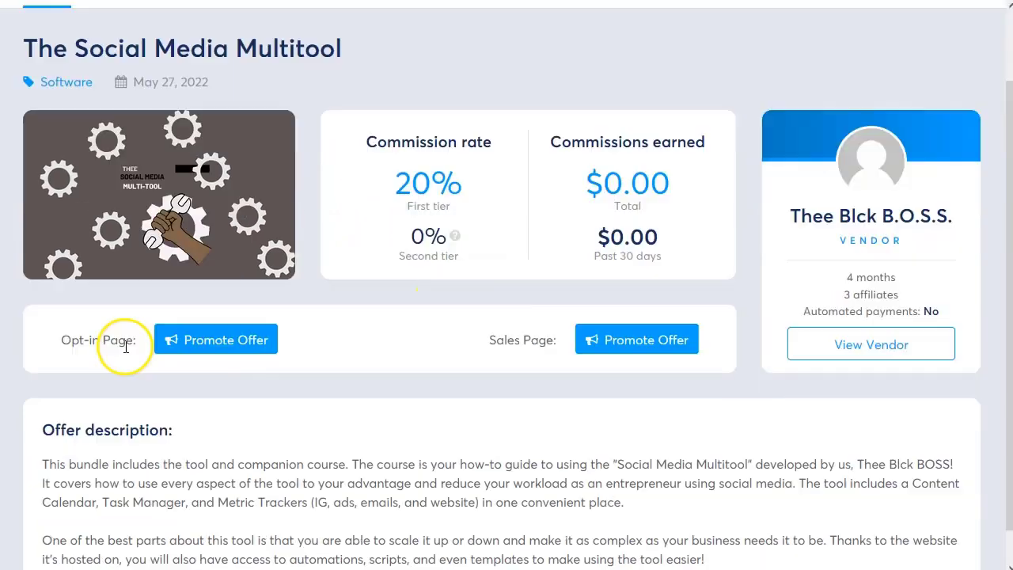
left_click(238, 349)
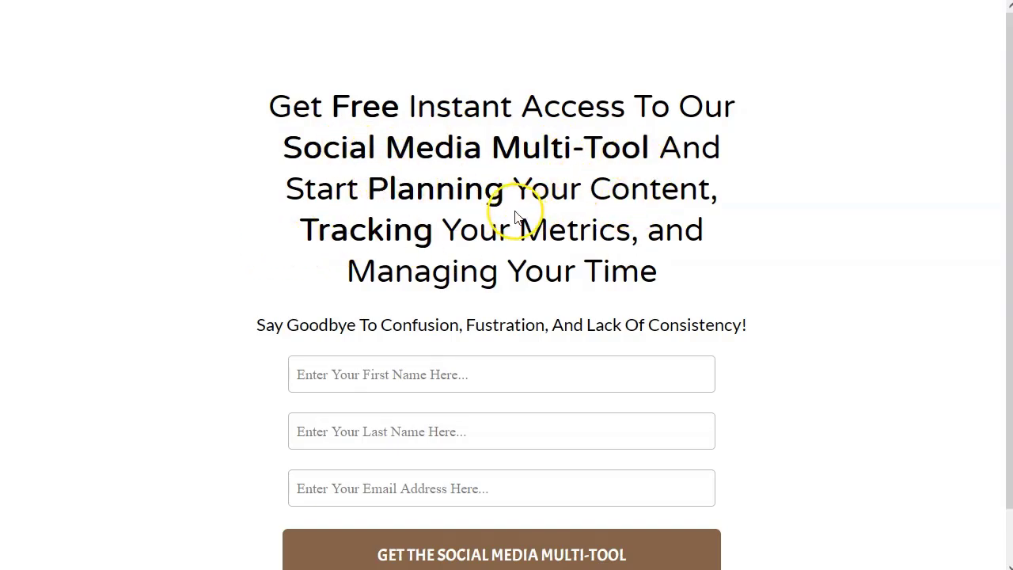
scroll(237, 309, "down", 1)
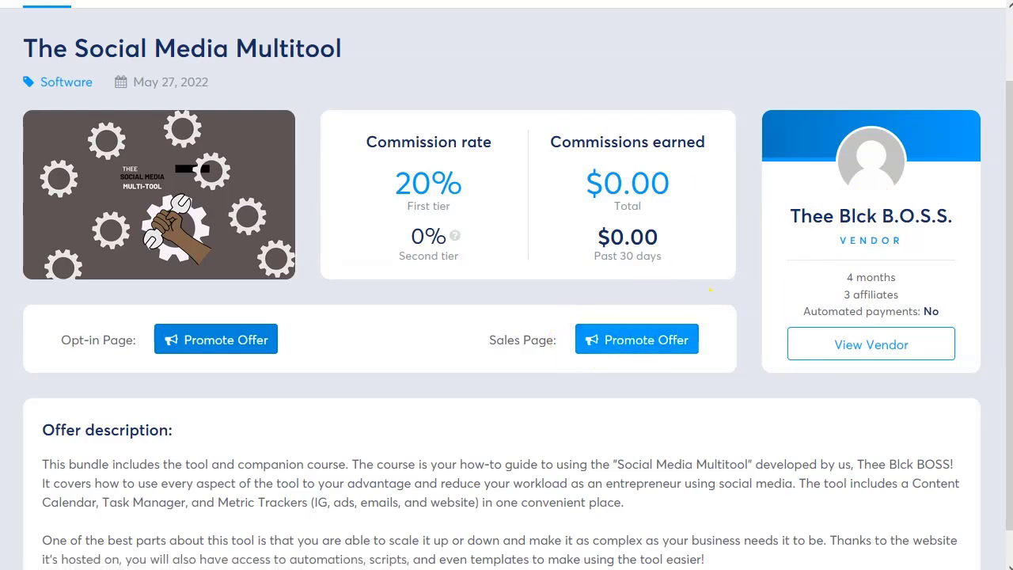
Examine The Social Media Multitool's sales page, including its price offer, course description and order form, and return to the offer
left_click(623, 333)
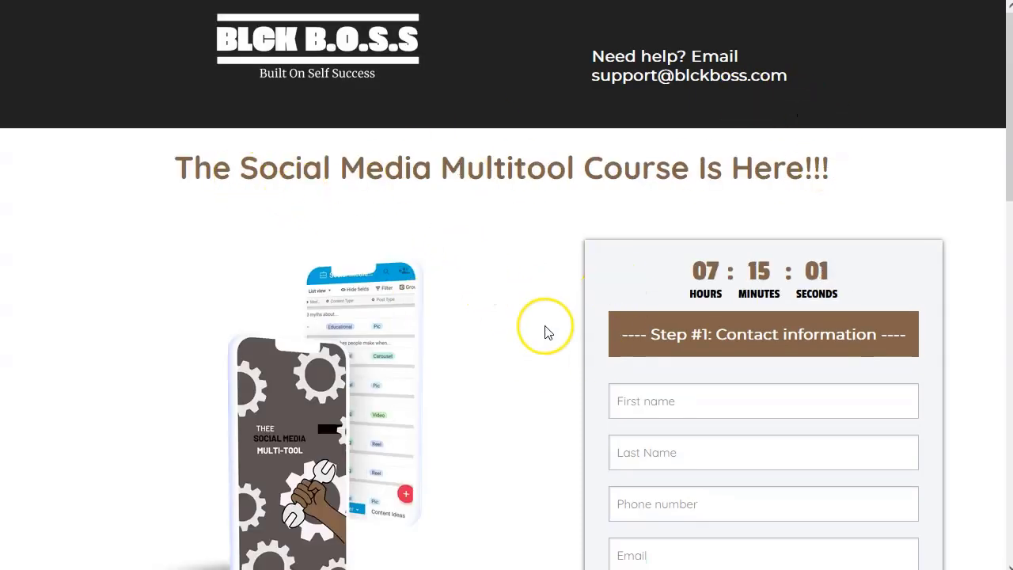
scroll(531, 342, "down", 1)
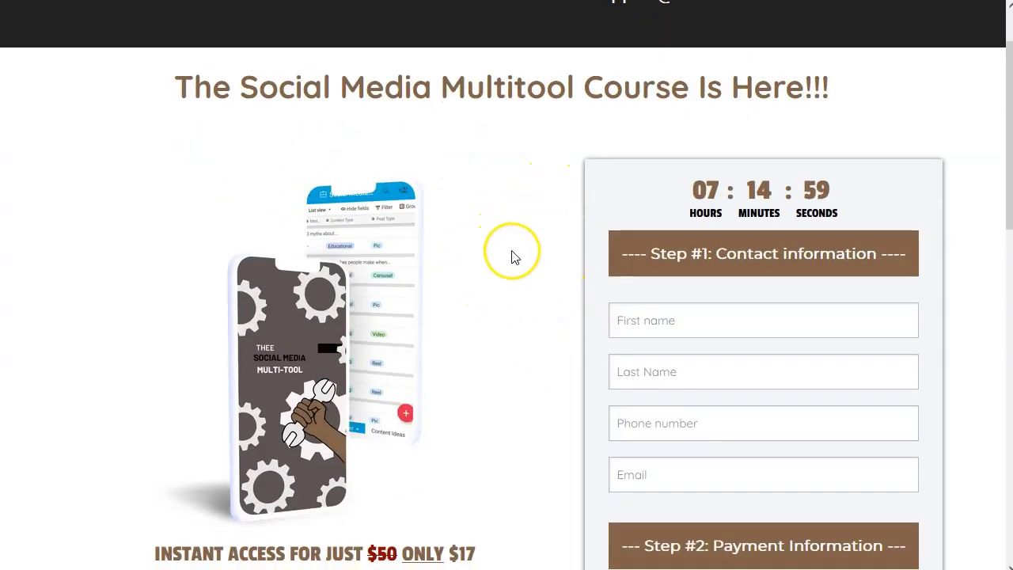
scroll(523, 261, "down", 2)
scroll(521, 283, "down", 1)
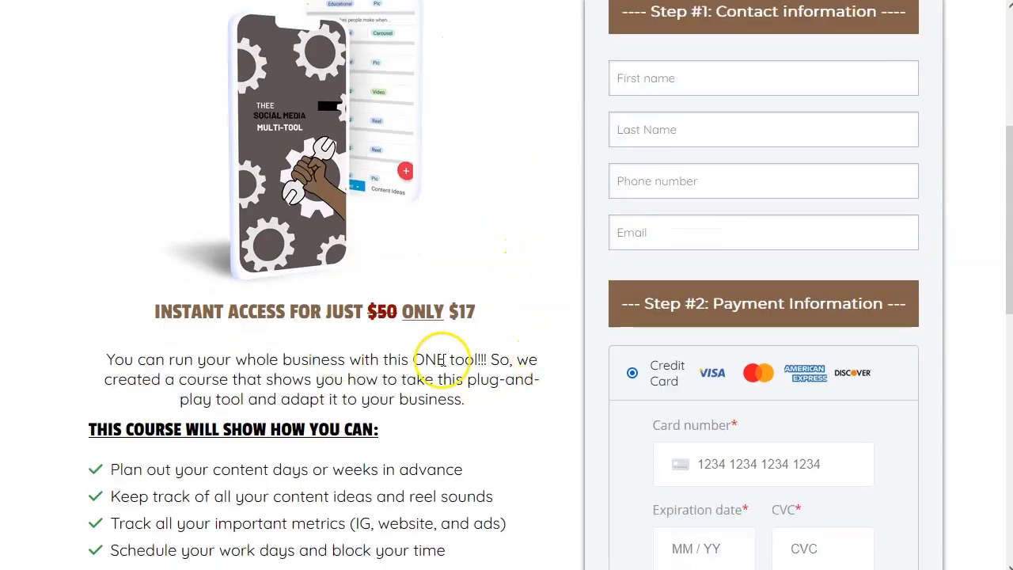
left_click_drag(200, 316, 491, 325)
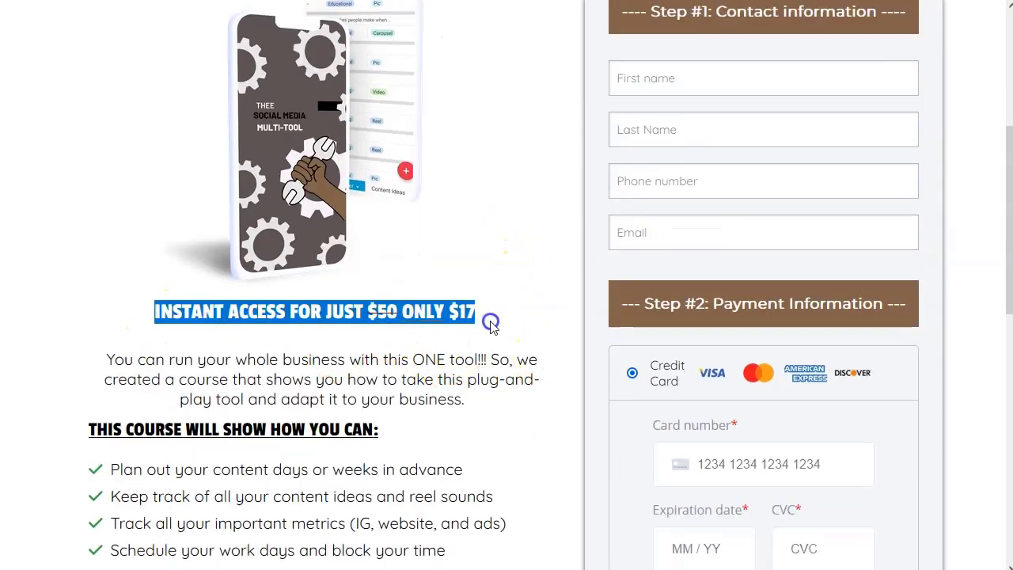
left_click(221, 359)
scroll(333, 405, "down", 1)
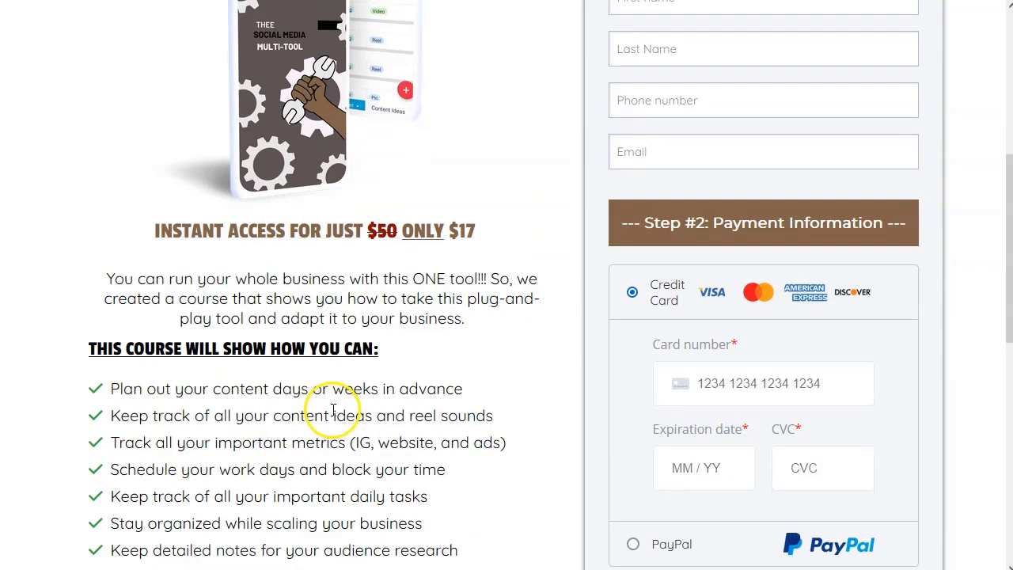
left_click_drag(144, 279, 285, 281)
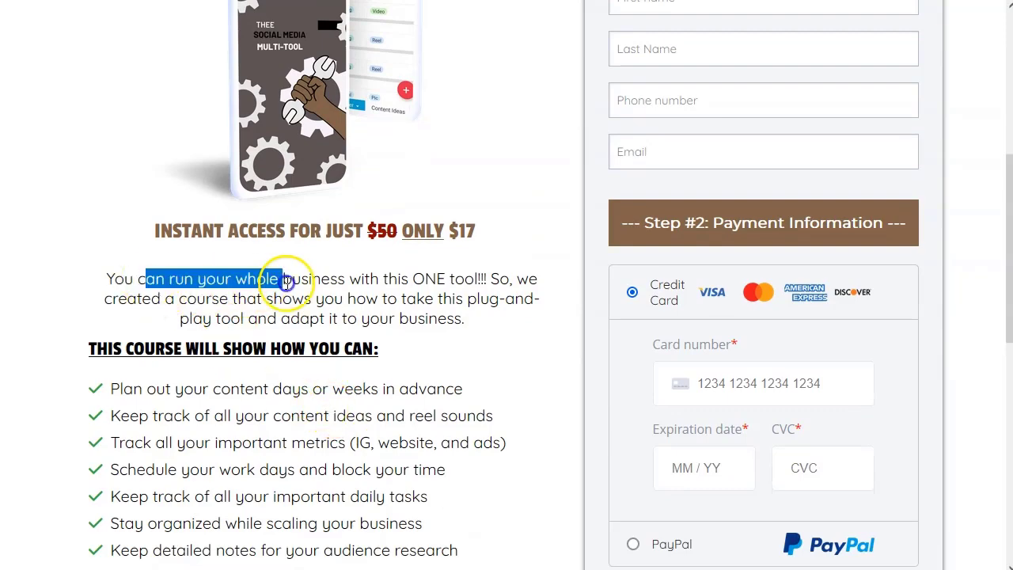
left_click(386, 309)
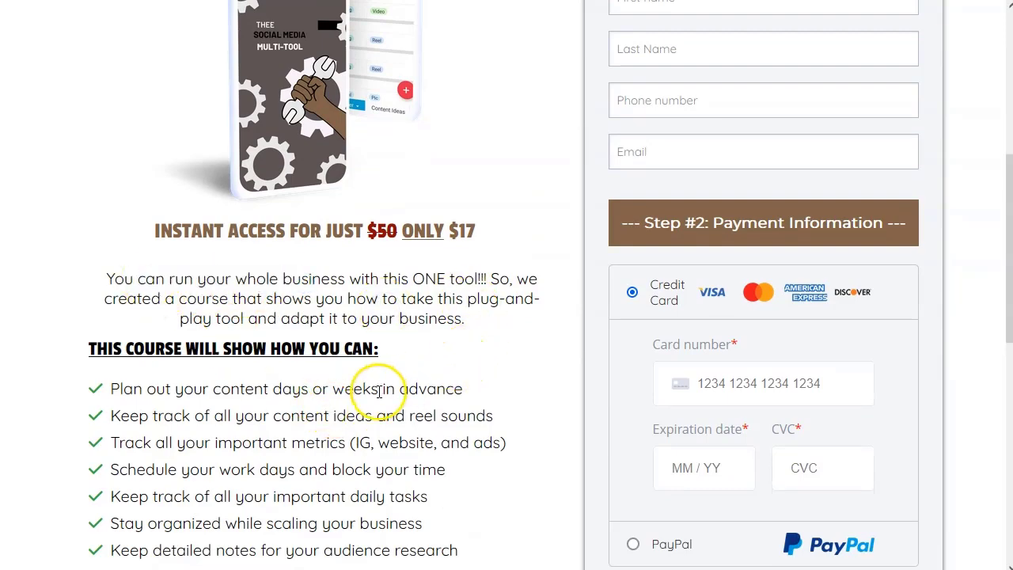
scroll(249, 385, "down", 4)
scroll(263, 387, "up", 5)
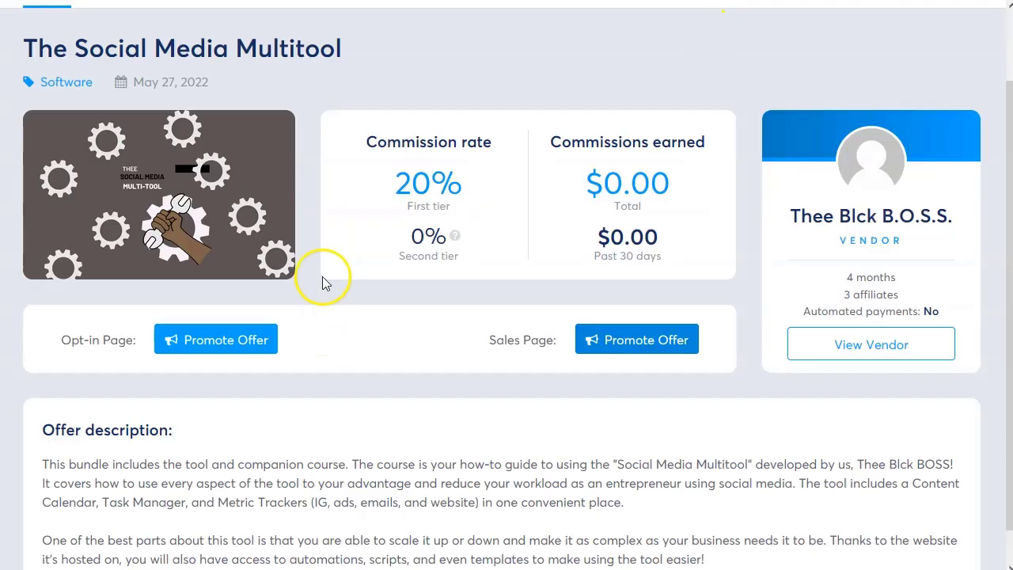
Switch the Marketplace language to Spanish
scroll(357, 330, "up", 1)
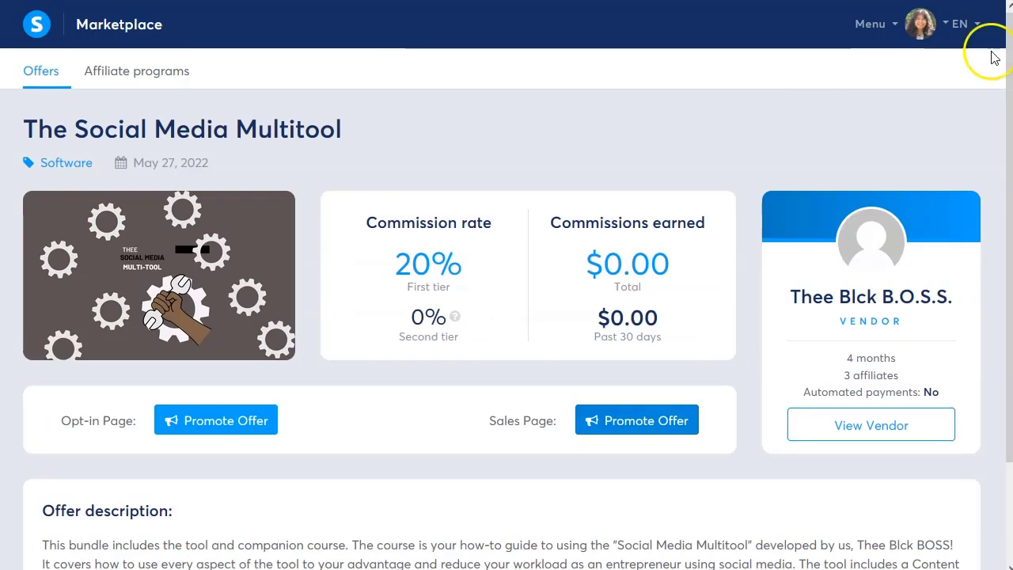
left_click(978, 30)
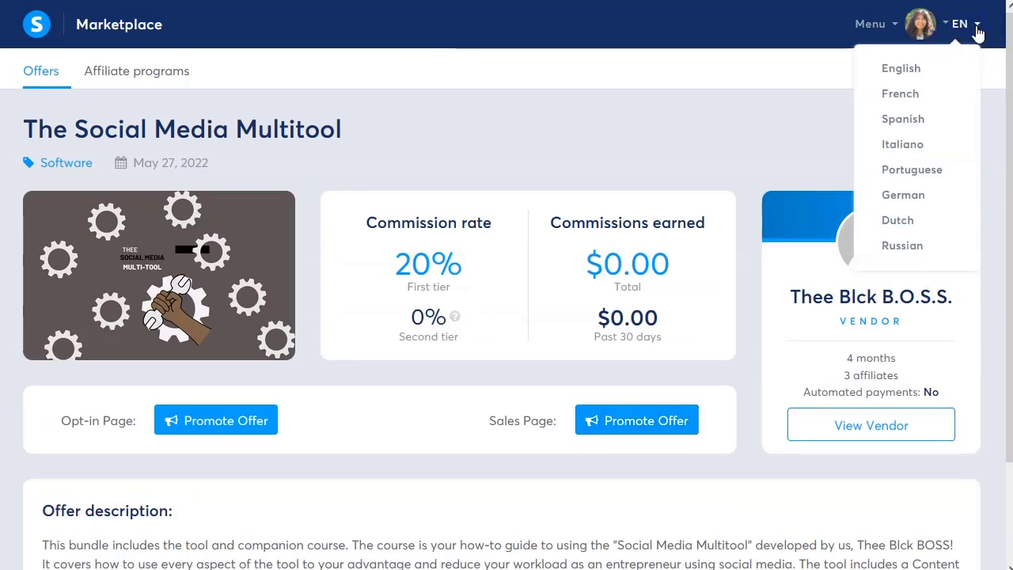
left_click(907, 121)
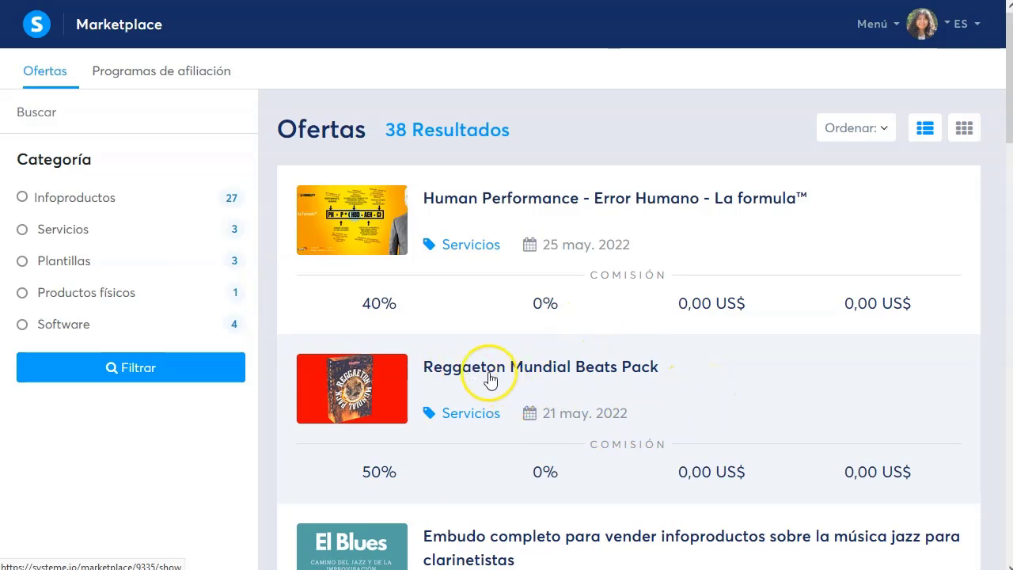
Open the Reggaeton Mundial Beats Pack offer and examine its first-tier commission rate
left_click(596, 378)
left_click_drag(392, 256, 479, 266)
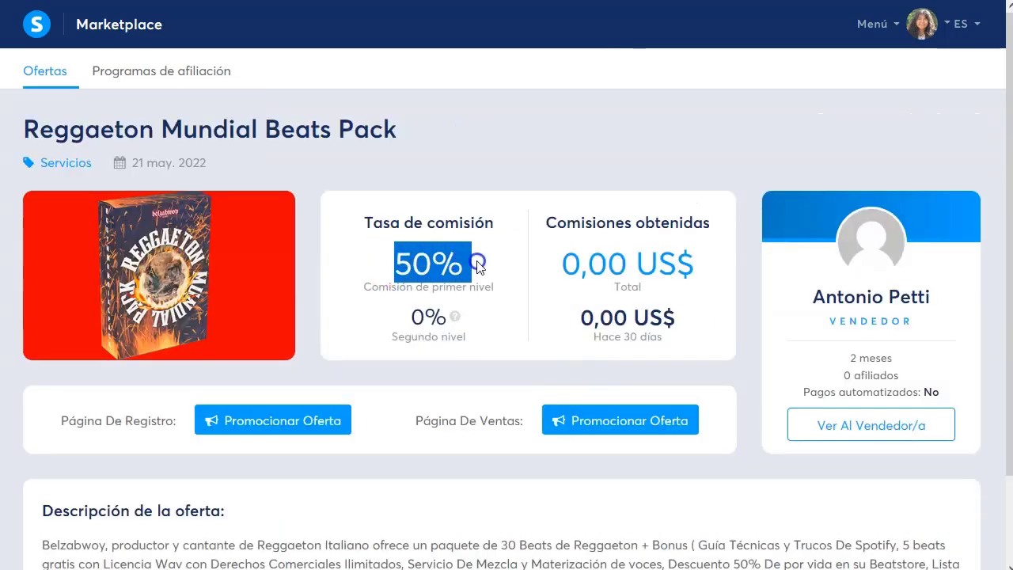
left_click(474, 258)
View the registration page of the Reggaeton Mundial Beats Pack offer from top to bottom and return to the offer
scroll(354, 341, "down", 1)
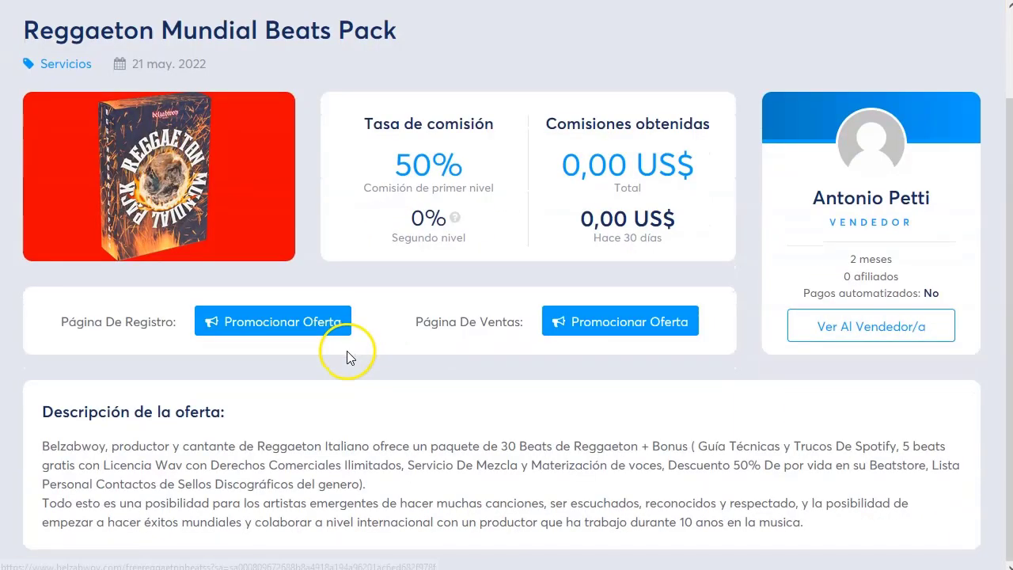
left_click(282, 329)
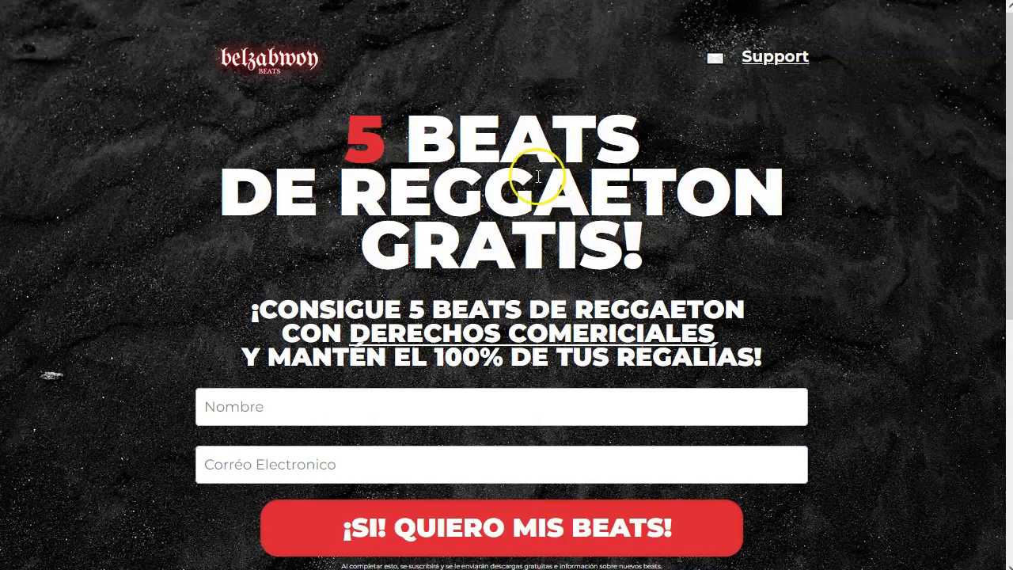
scroll(520, 258, "down", 1)
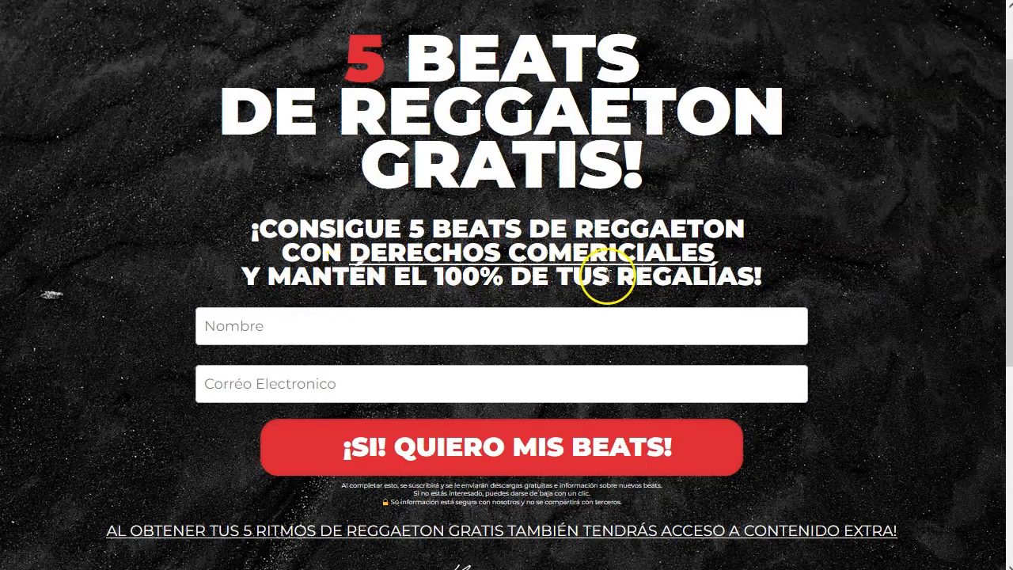
scroll(91, 401, "down", 4)
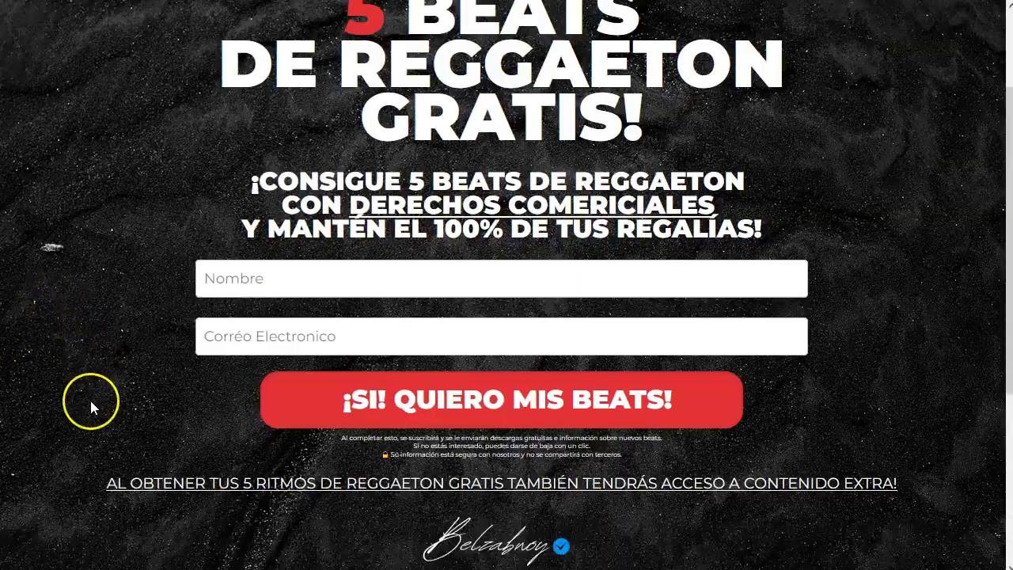
scroll(397, 401, "up", 5)
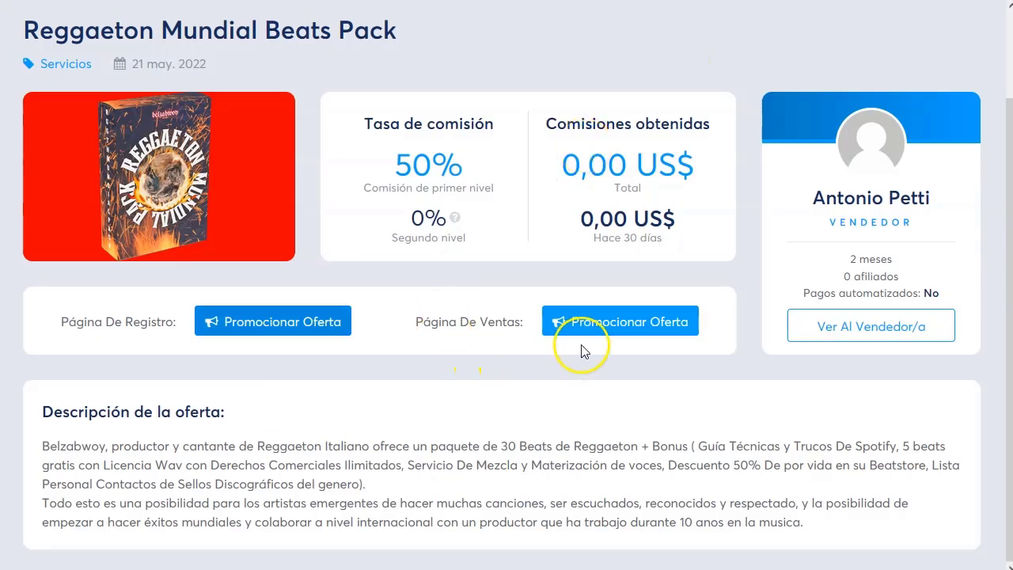
Examine the Reggaeton Mundial Beats Pack sales page, including its video, price, beat previews and bonuses, and return to the offer
left_click(583, 321)
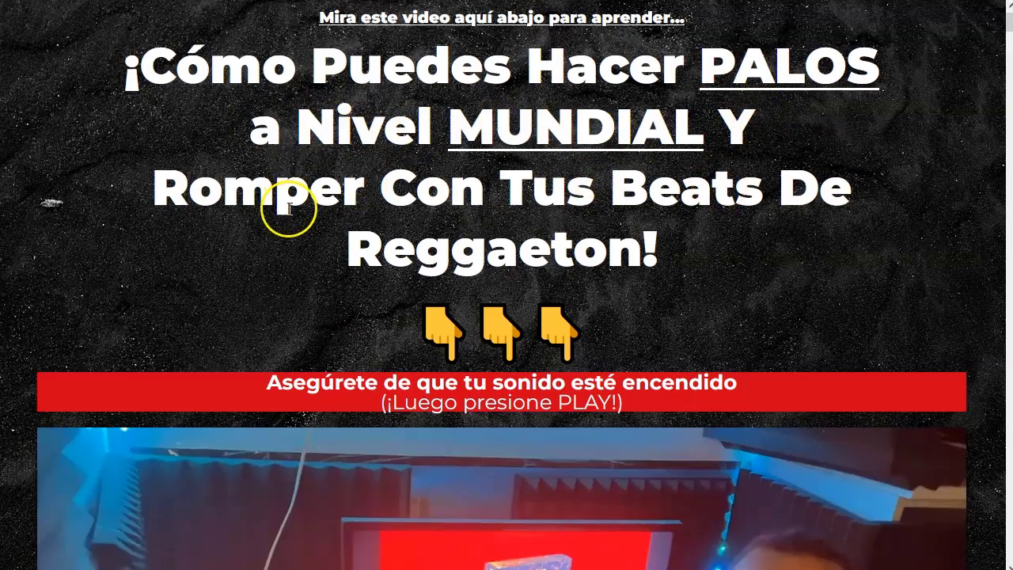
scroll(562, 286, "down", 8)
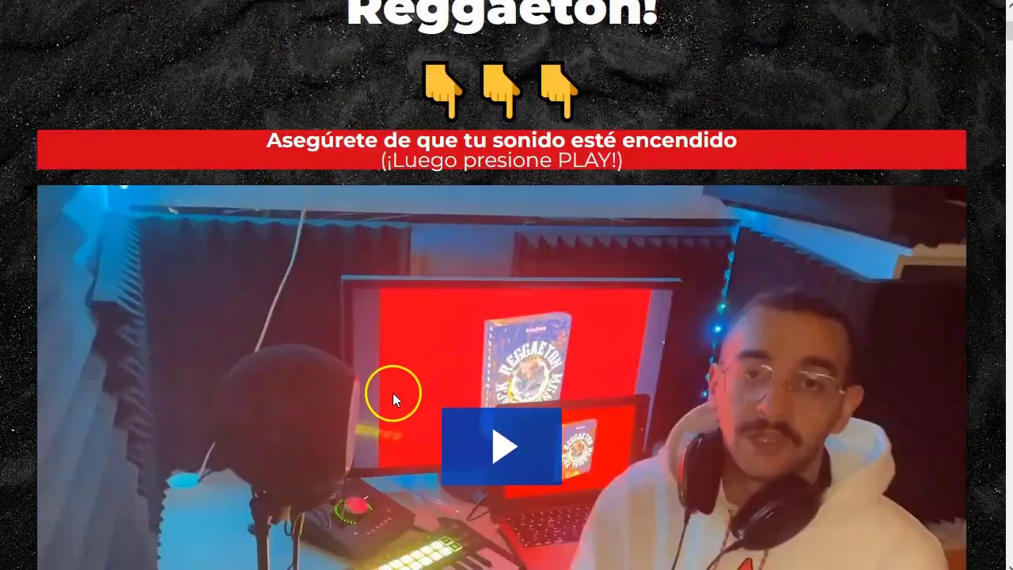
scroll(505, 231, "down", 2)
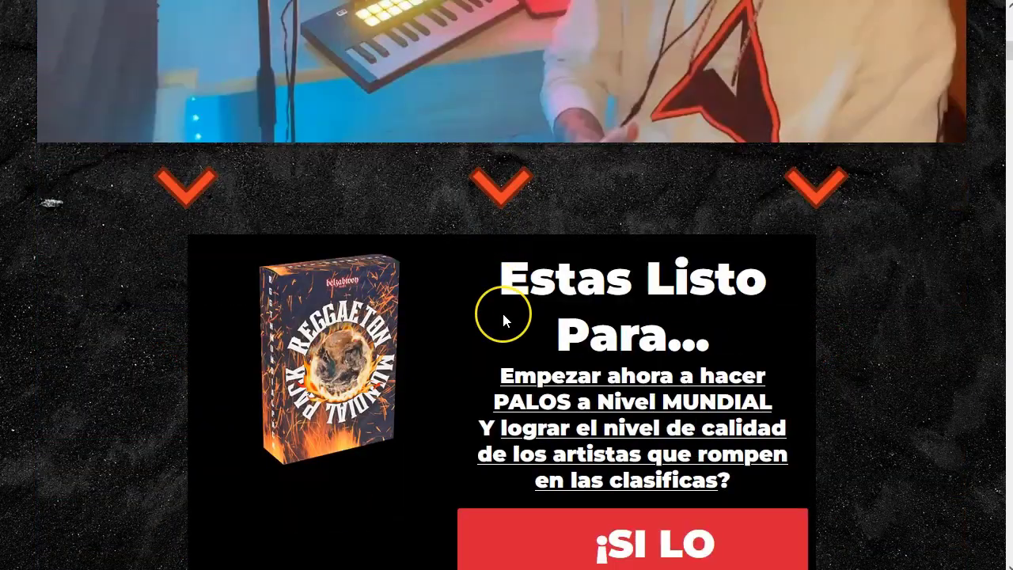
scroll(503, 315, "up", 1)
scroll(502, 260, "down", 8)
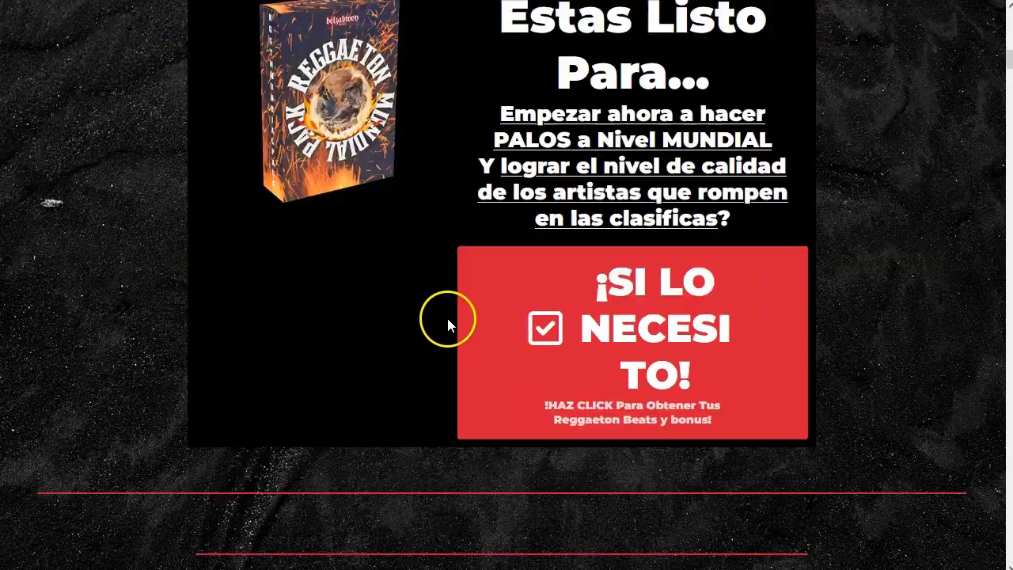
scroll(437, 352, "down", 9)
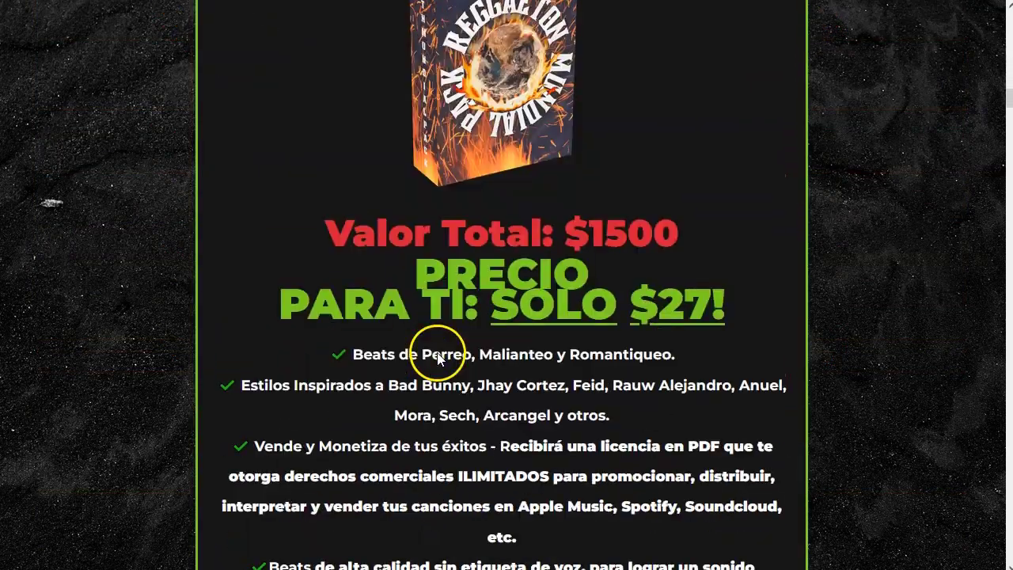
scroll(612, 346, "down", 3)
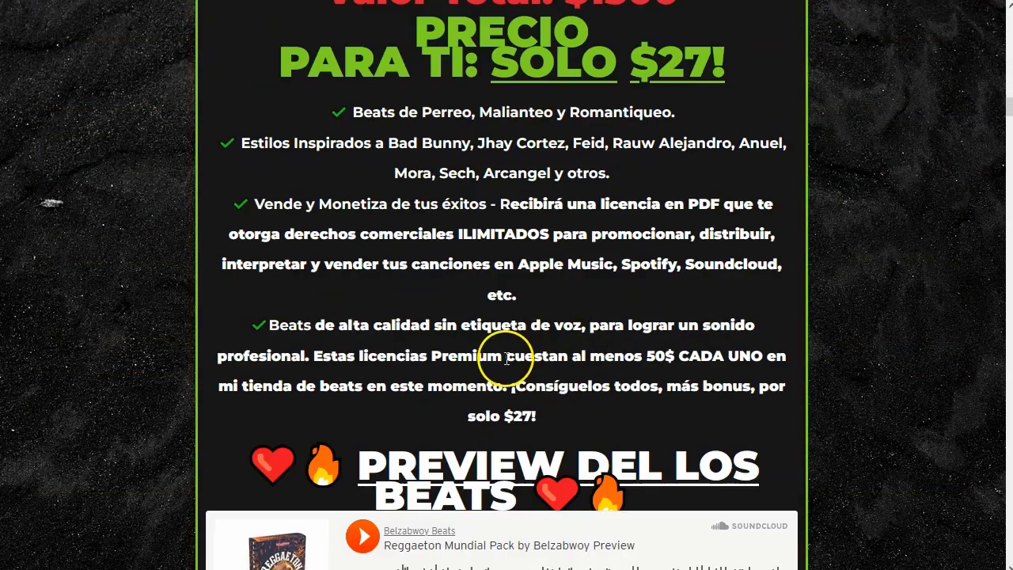
scroll(506, 358, "down", 3)
scroll(513, 350, "down", 12)
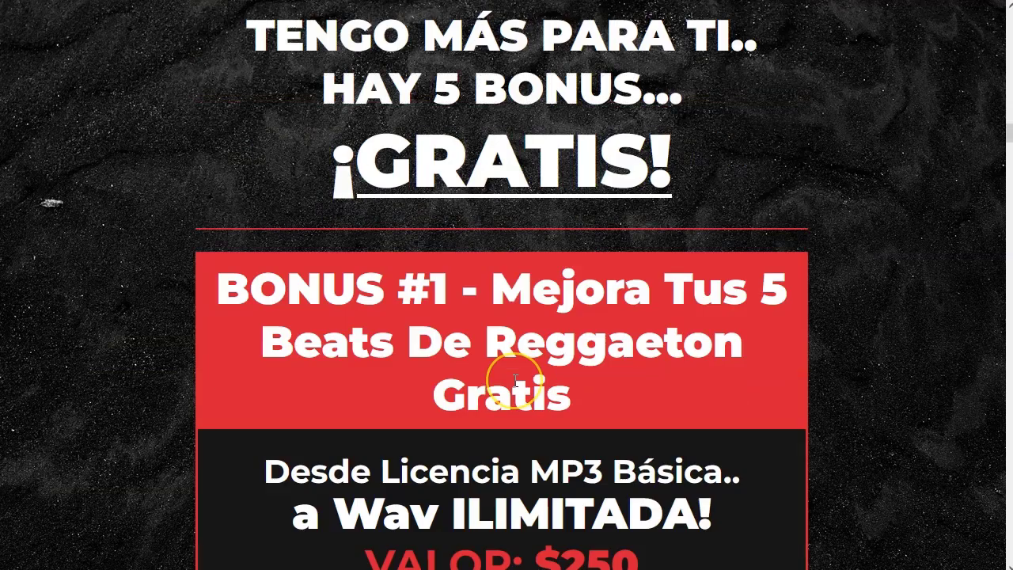
scroll(514, 386, "down", 20)
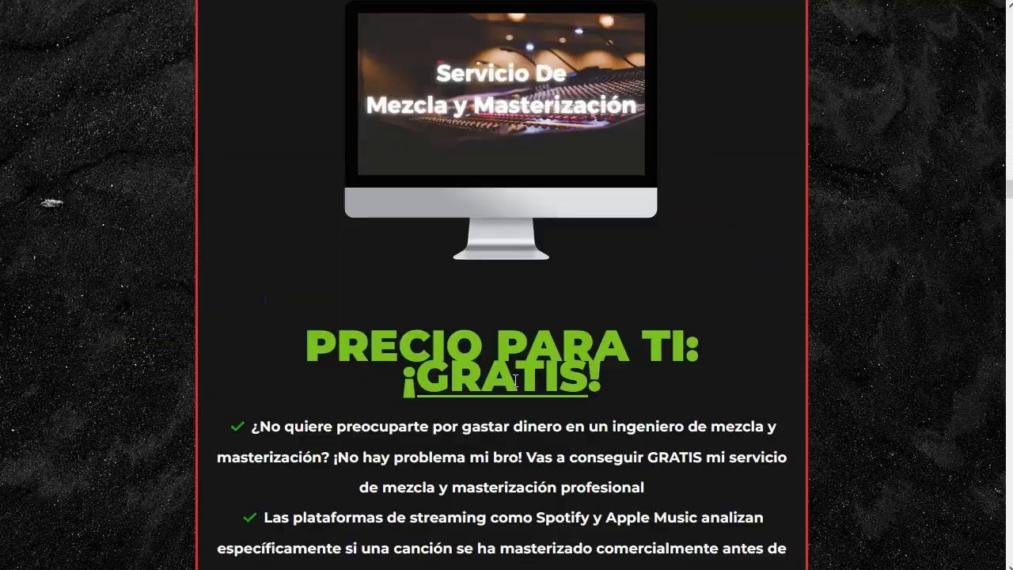
scroll(653, 138, "down", 1)
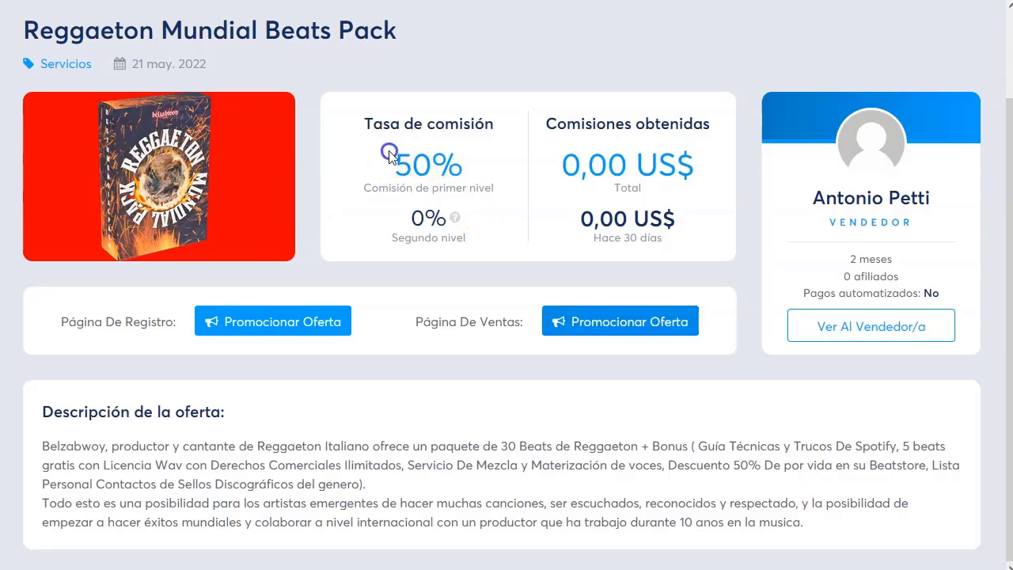
Examine the Reggaeton Mundial Beats Pack offer's first-tier commission rate again and return to the full list of Marketplace offers
left_click_drag(389, 155, 470, 163)
left_click(475, 165)
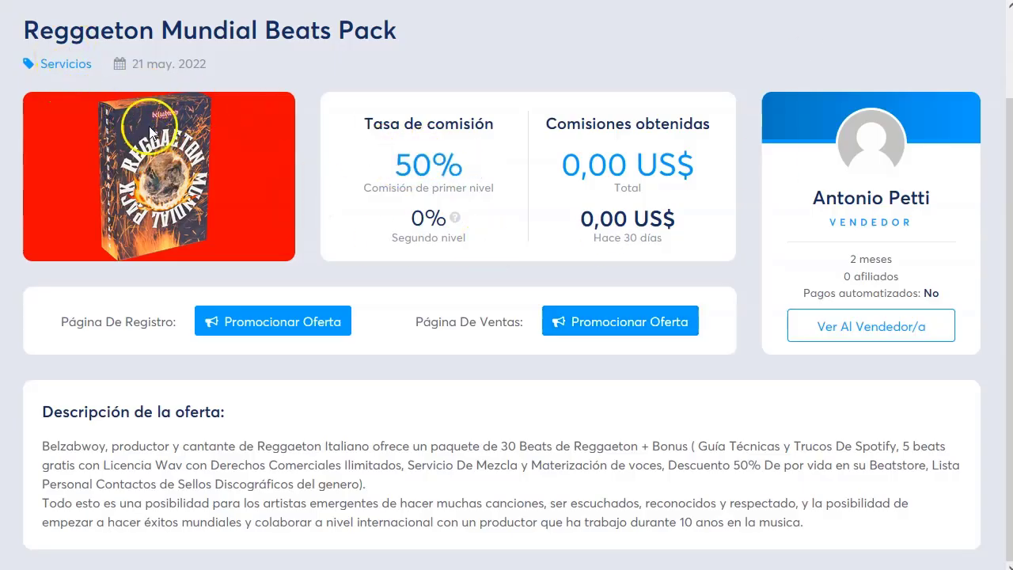
scroll(148, 125, "up", 2)
left_click(47, 70)
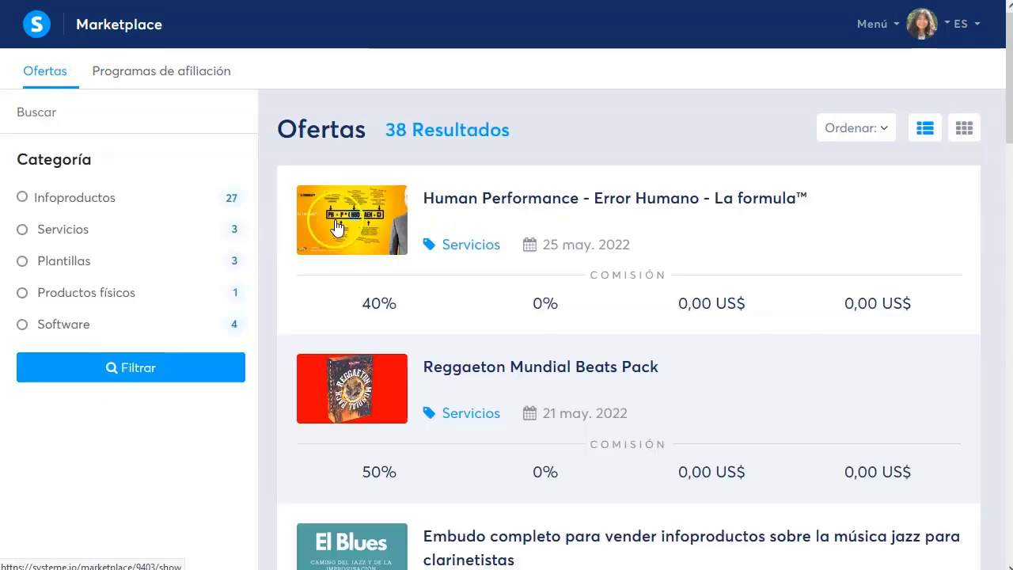
Filter the offers by the Plantillas category and compare the commission rates of the listed template offers
left_click(70, 265)
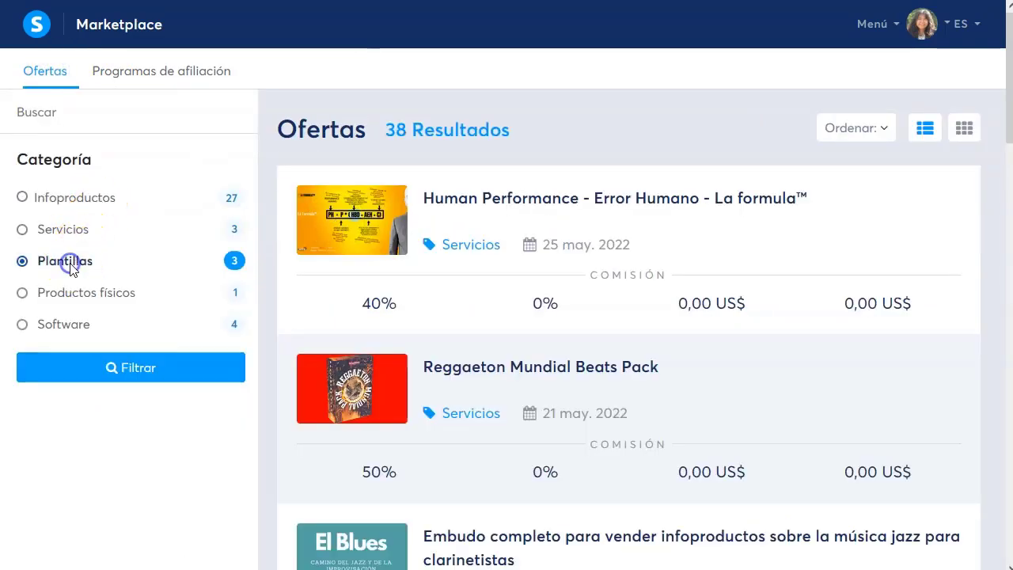
left_click(117, 369)
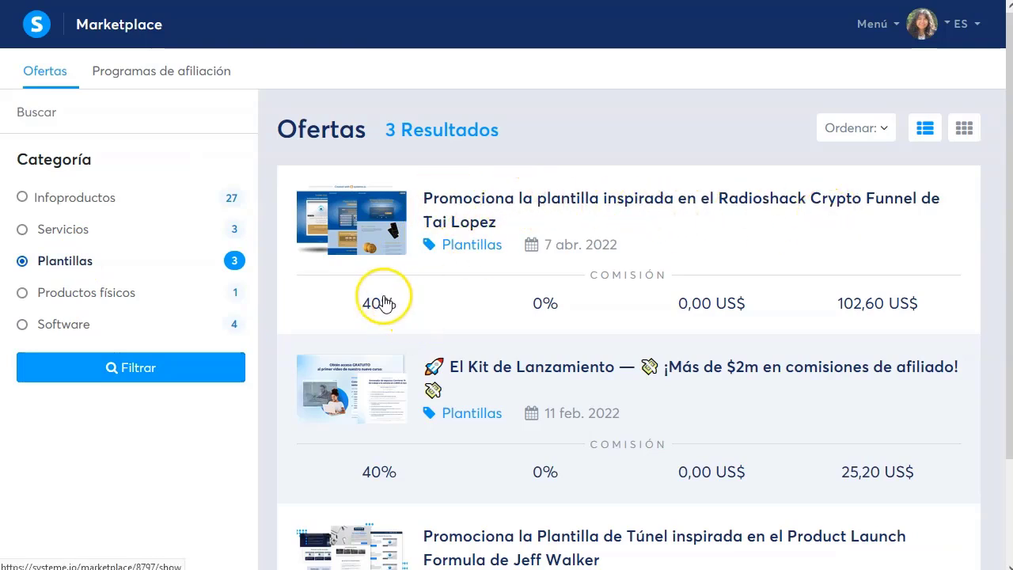
scroll(383, 303, "down", 1)
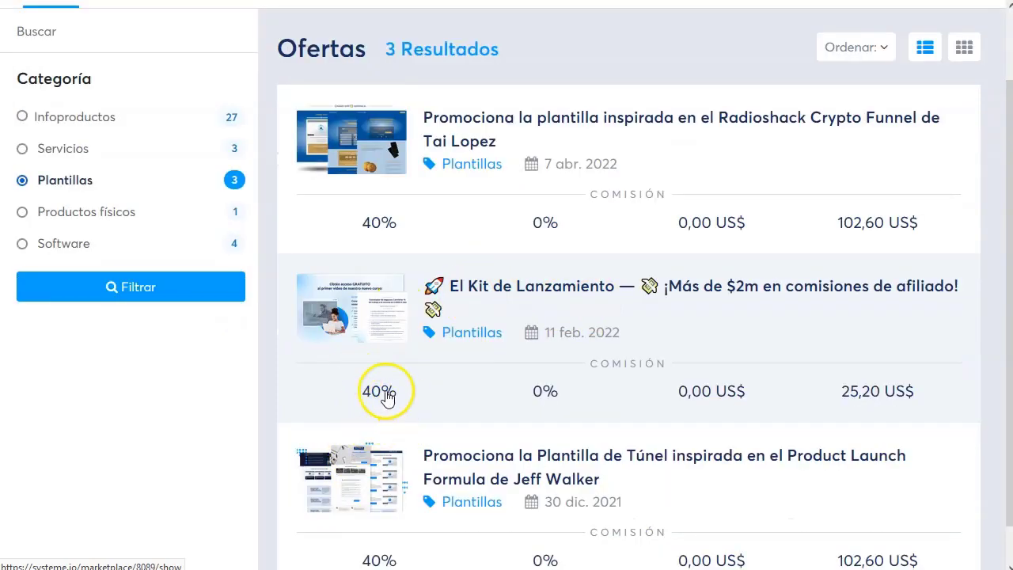
scroll(388, 404, "down", 1)
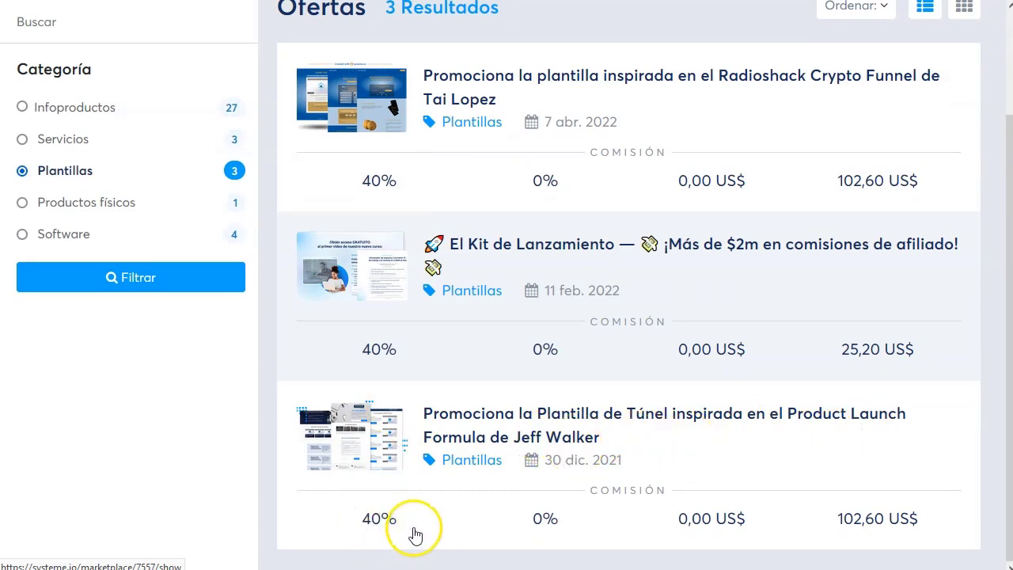
scroll(613, 310, "up", 3)
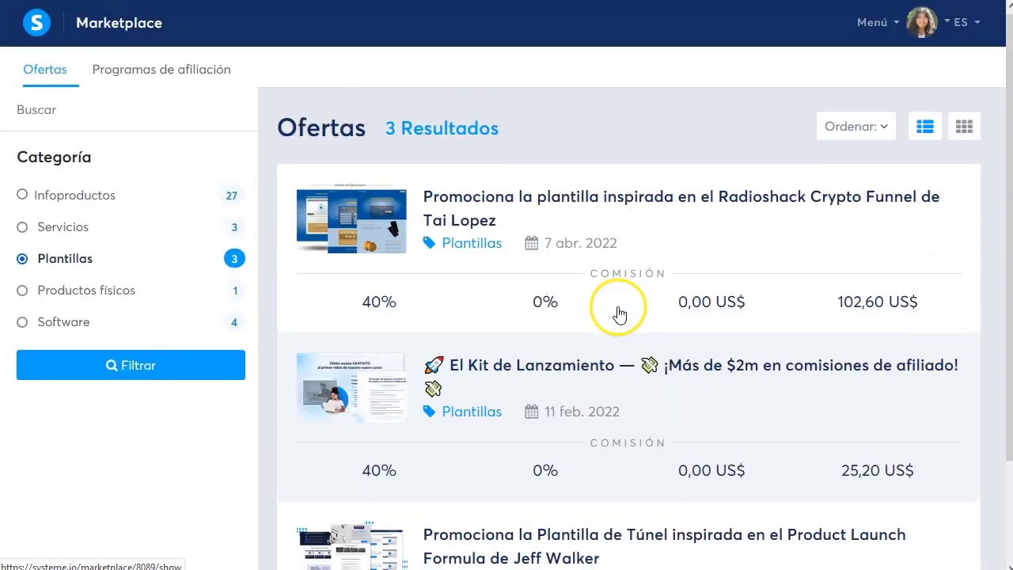
Filter the offers by Infoproductos in the Dinero subcategory and check the first- and second-tier commissions of Hotmart Pro
left_click(89, 204)
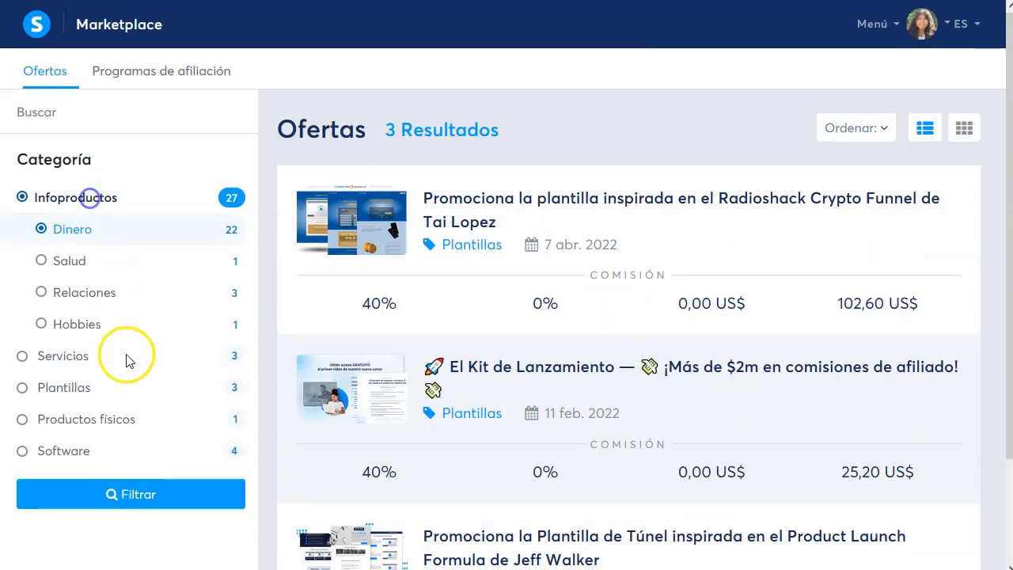
left_click(172, 491)
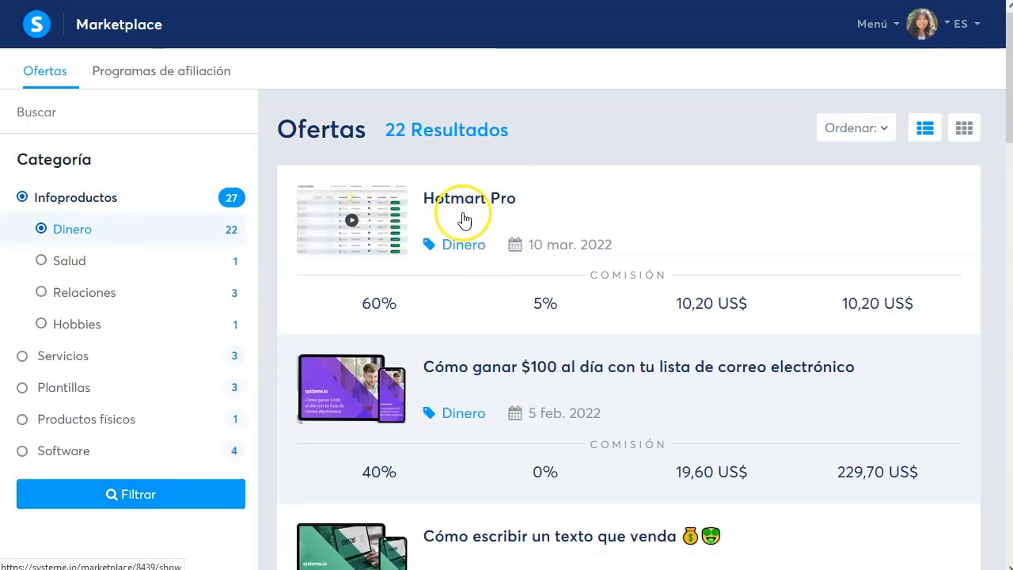
left_click(410, 313)
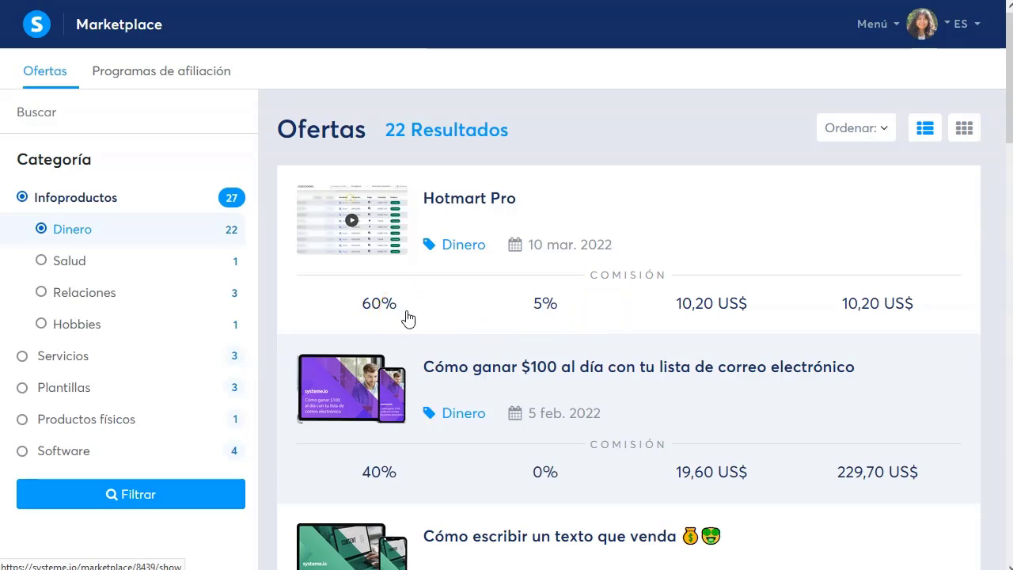
left_click(543, 325)
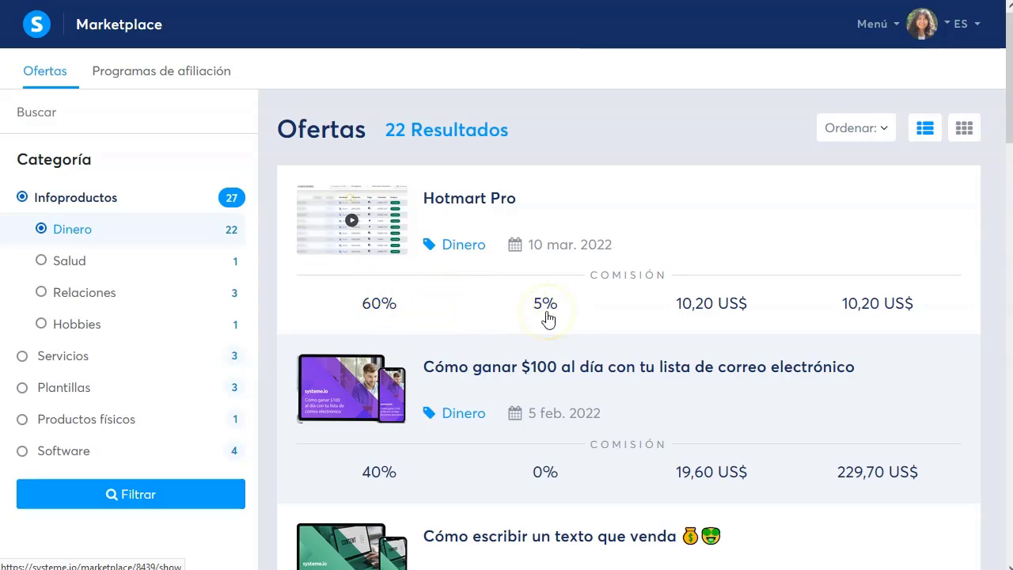
Examine the commission rates and earnings of the Dinero offers on the first results page and go to page 2
scroll(460, 337, "down", 2)
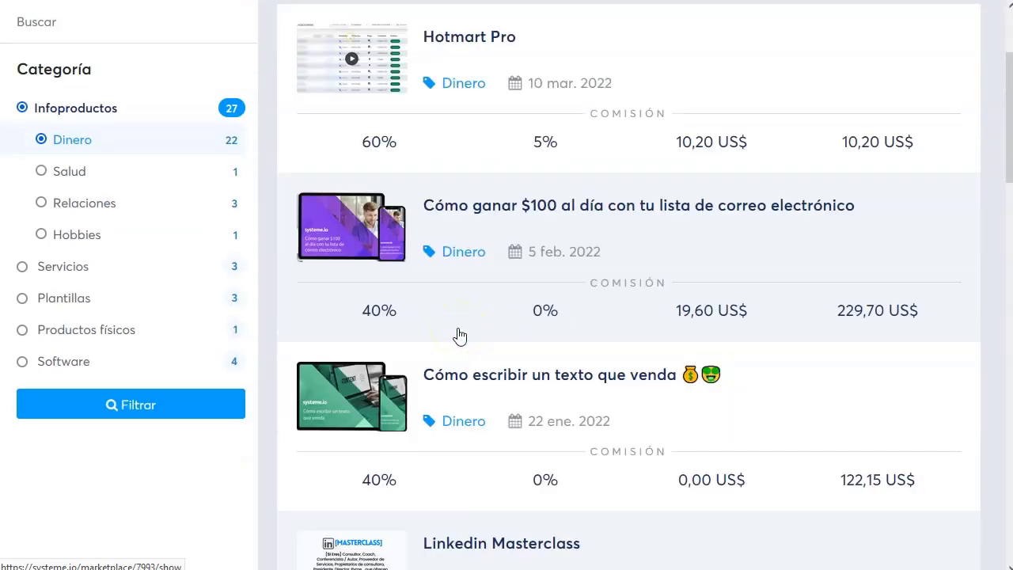
scroll(372, 316, "down", 1)
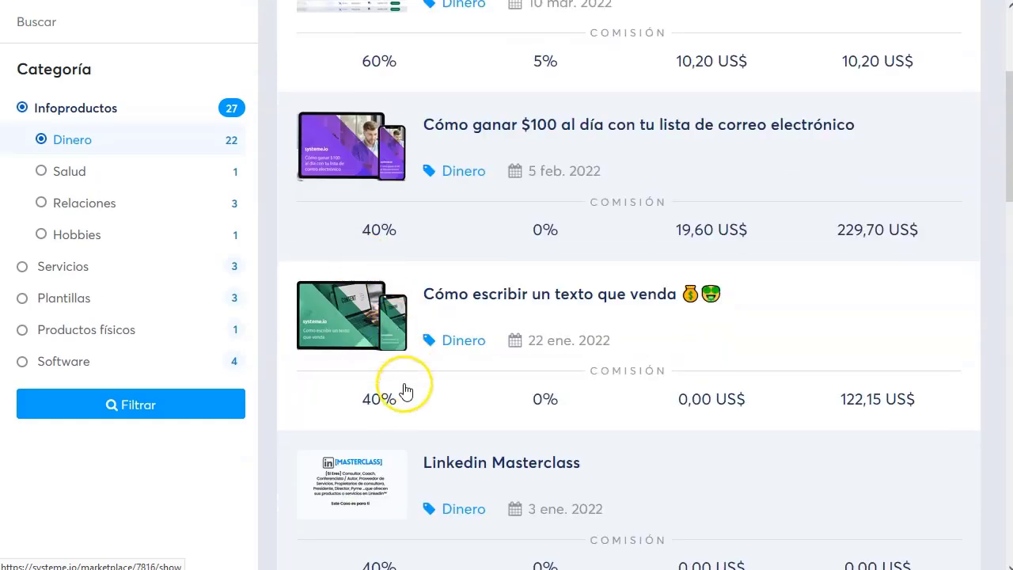
scroll(376, 382, "down", 2)
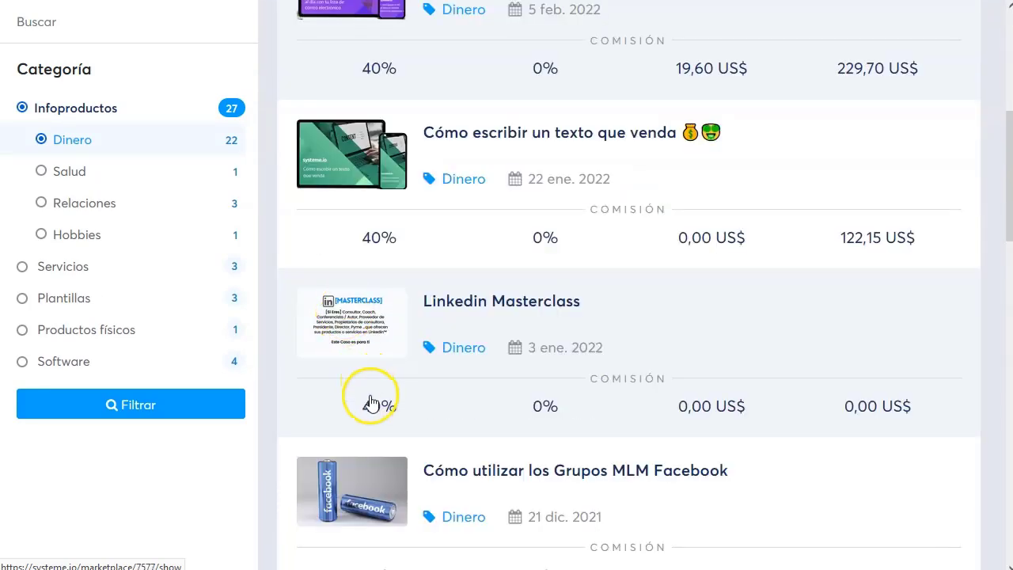
scroll(372, 404, "down", 2)
scroll(639, 409, "down", 3)
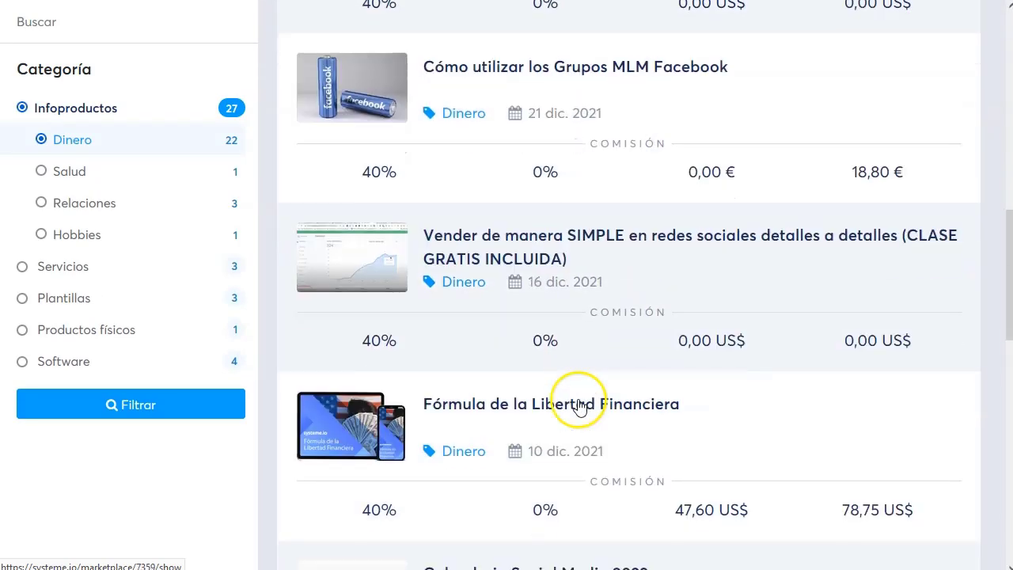
scroll(423, 359, "down", 2)
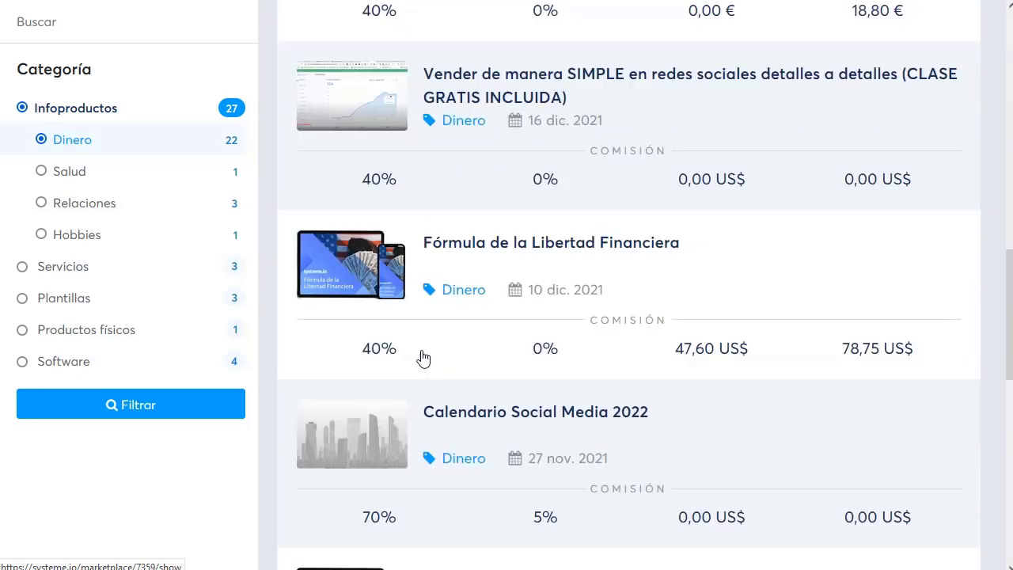
scroll(418, 357, "down", 2)
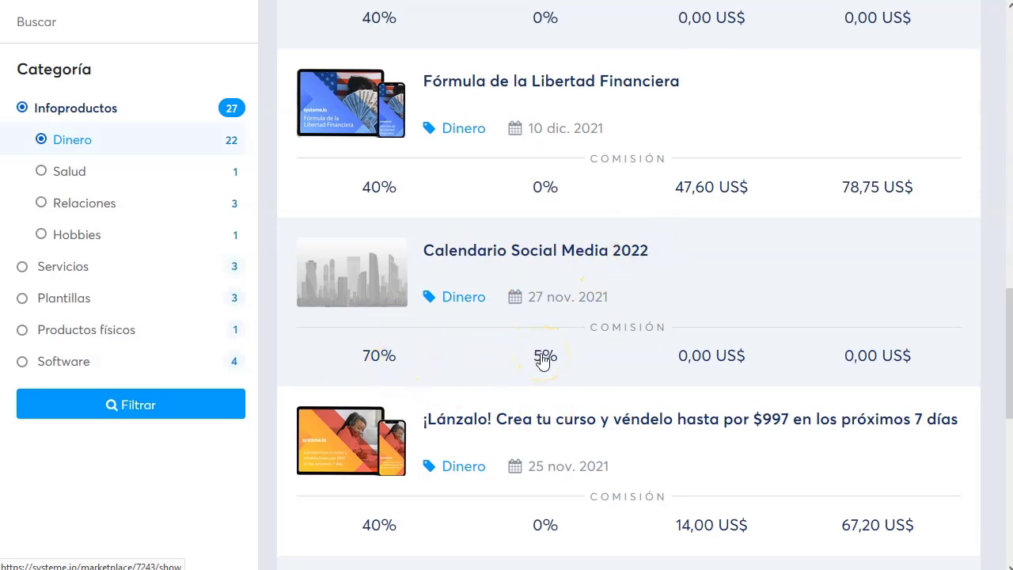
scroll(443, 372, "down", 2)
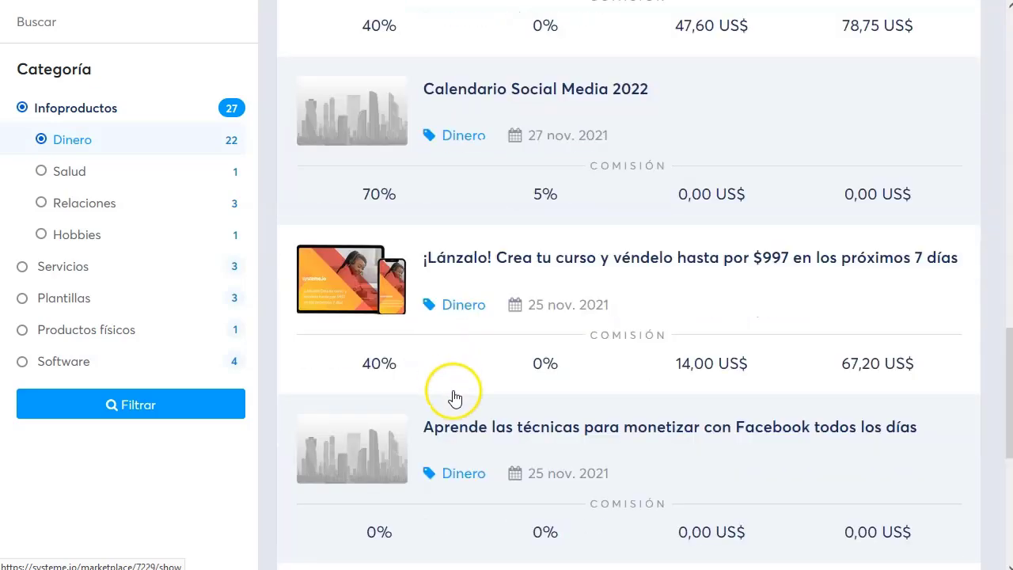
scroll(444, 392, "down", 2)
scroll(432, 396, "down", 2)
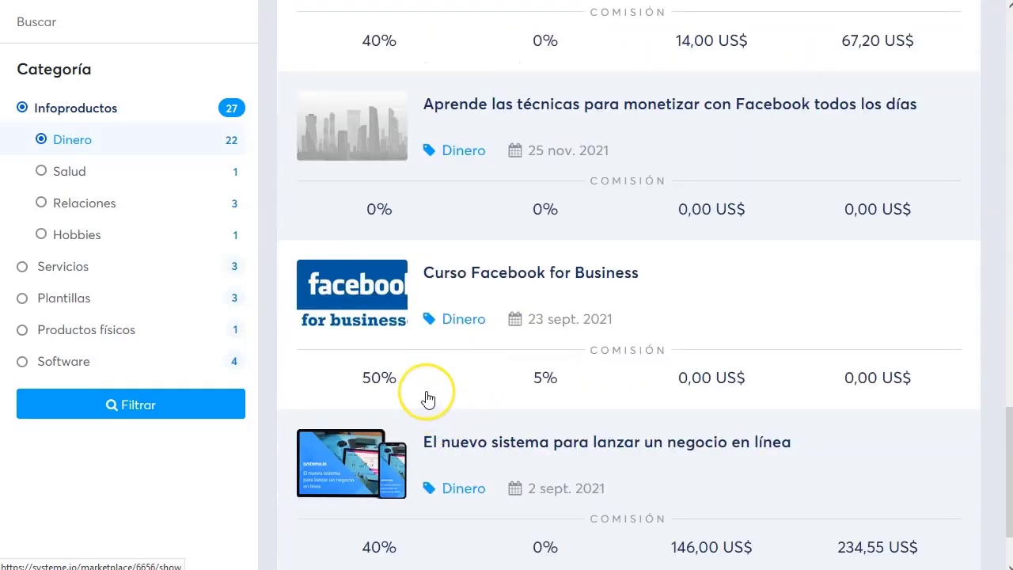
scroll(428, 399, "down", 2)
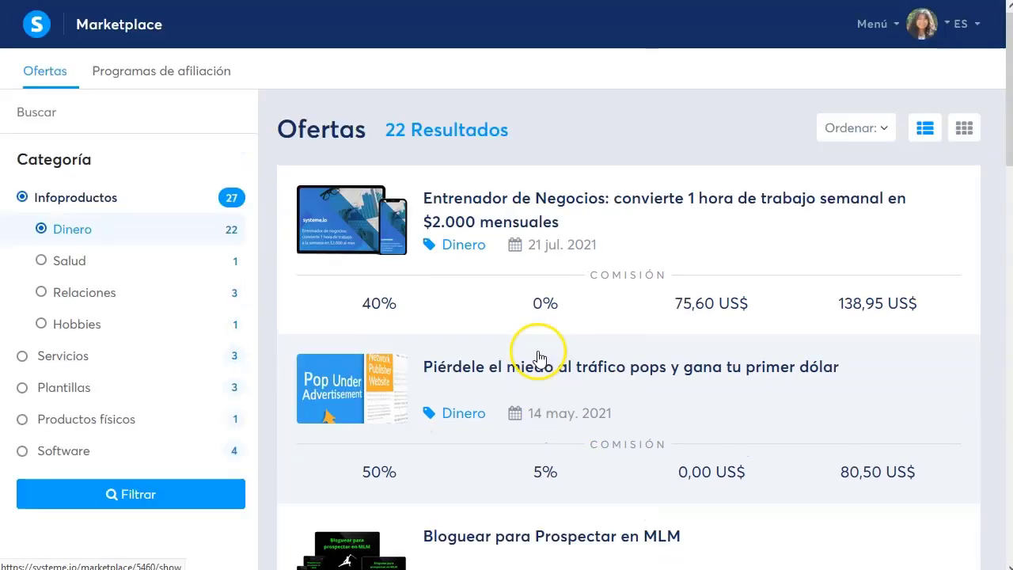
Examine the commission rates and earnings of the Dinero offers on results page 2, then return to the start of the list
scroll(430, 307, "down", 2)
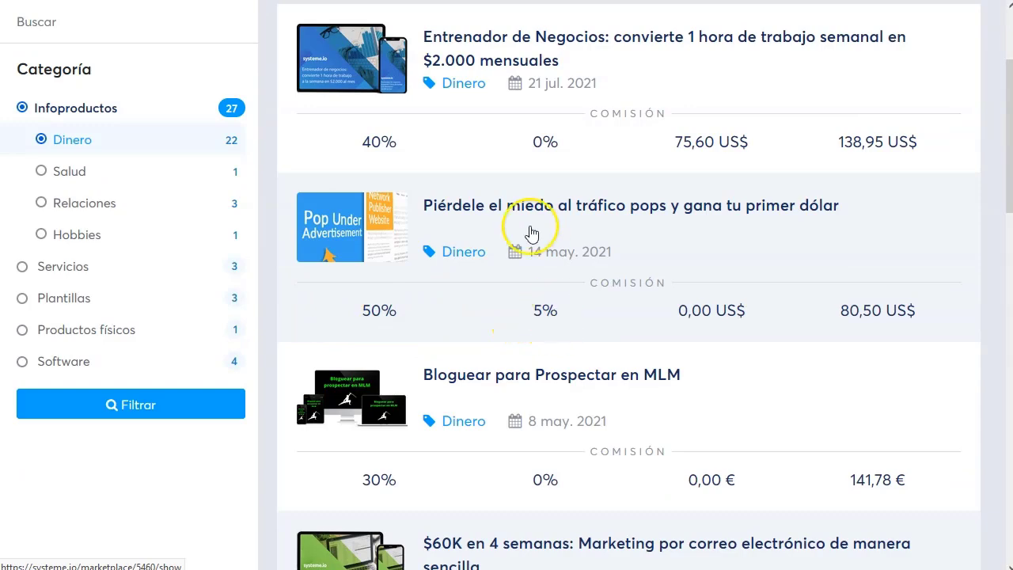
scroll(447, 333, "down", 2)
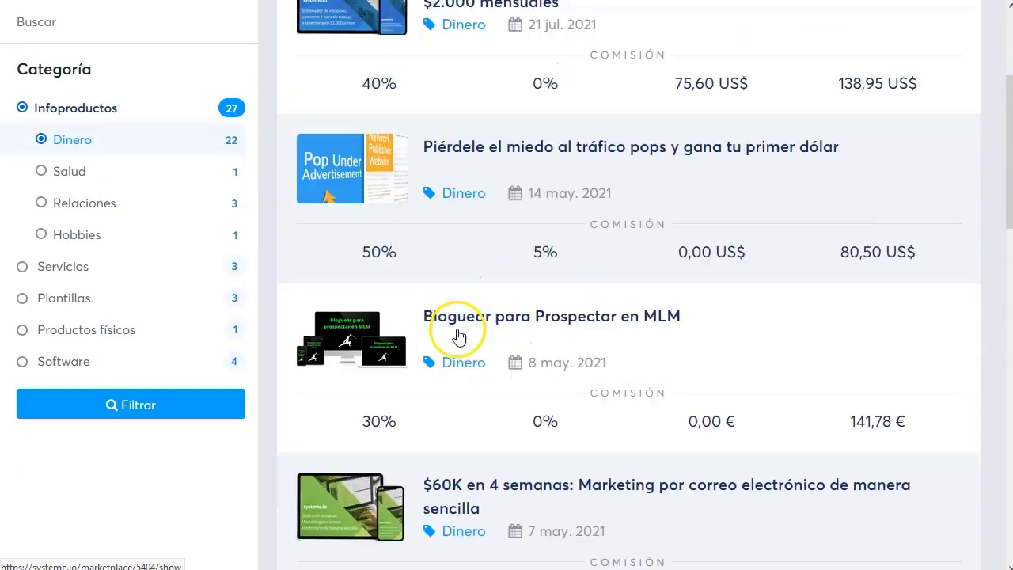
scroll(369, 321, "down", 1)
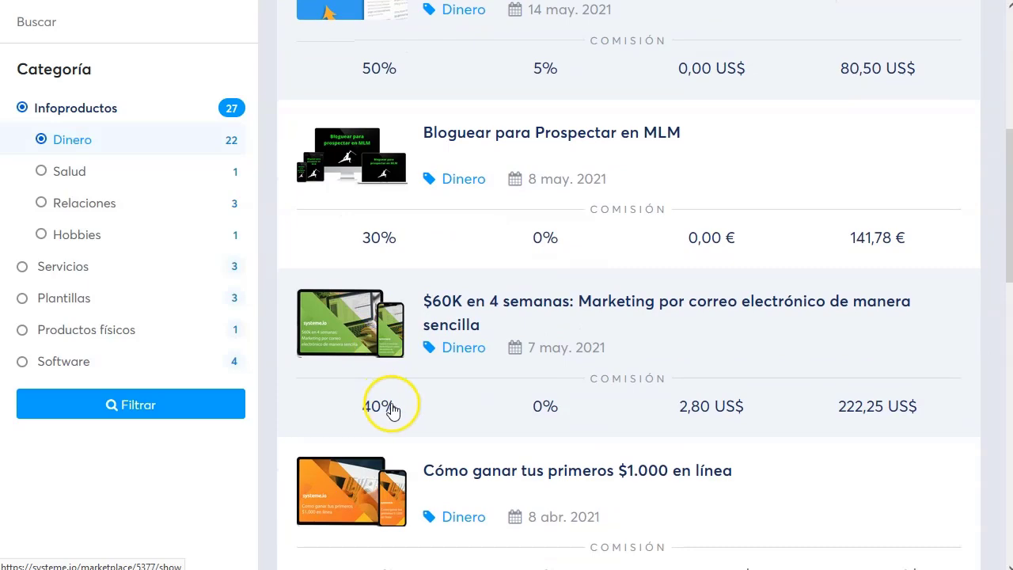
scroll(388, 409, "down", 2)
scroll(507, 463, "down", 1)
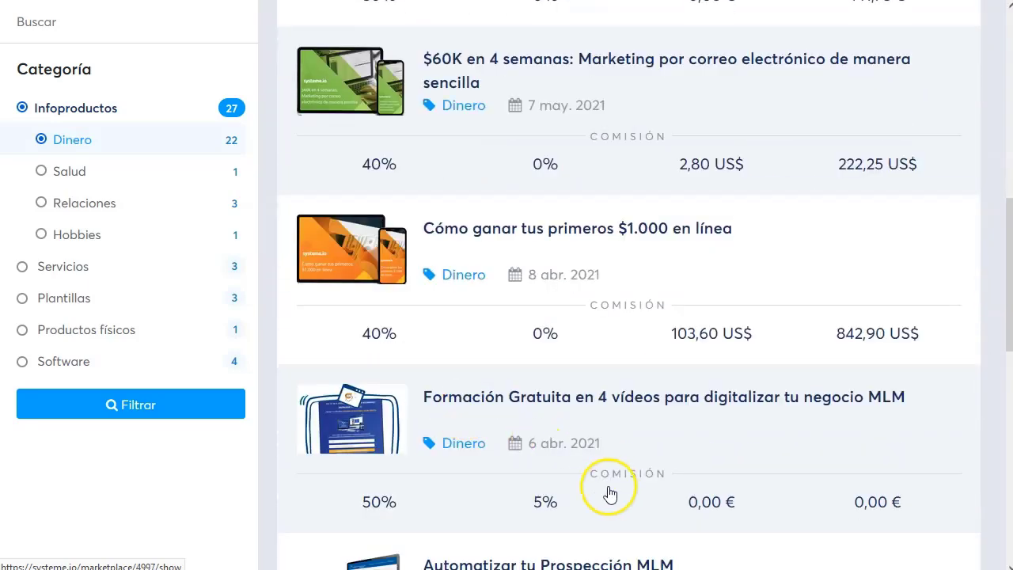
scroll(420, 444, "down", 1)
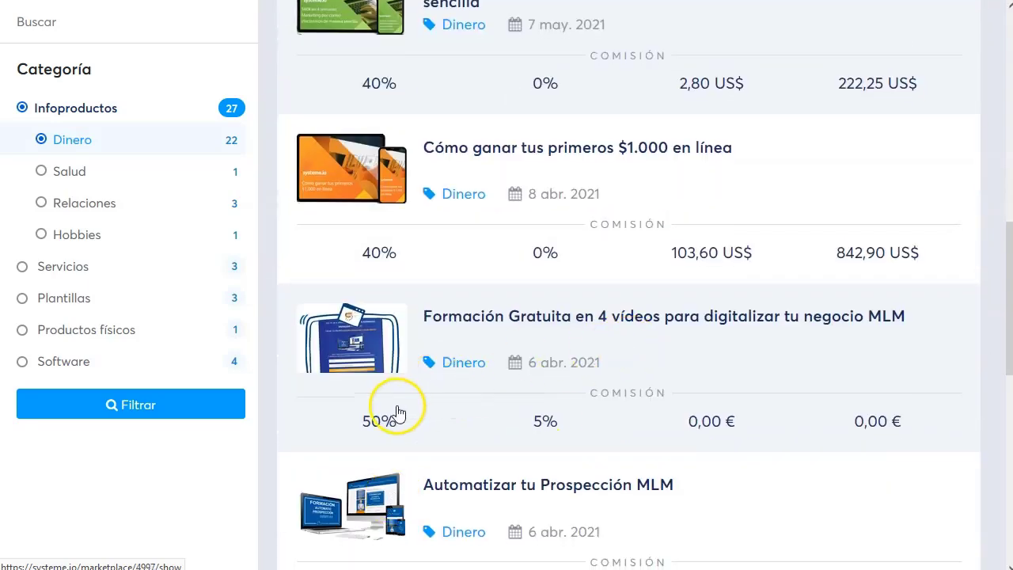
scroll(400, 411, "down", 2)
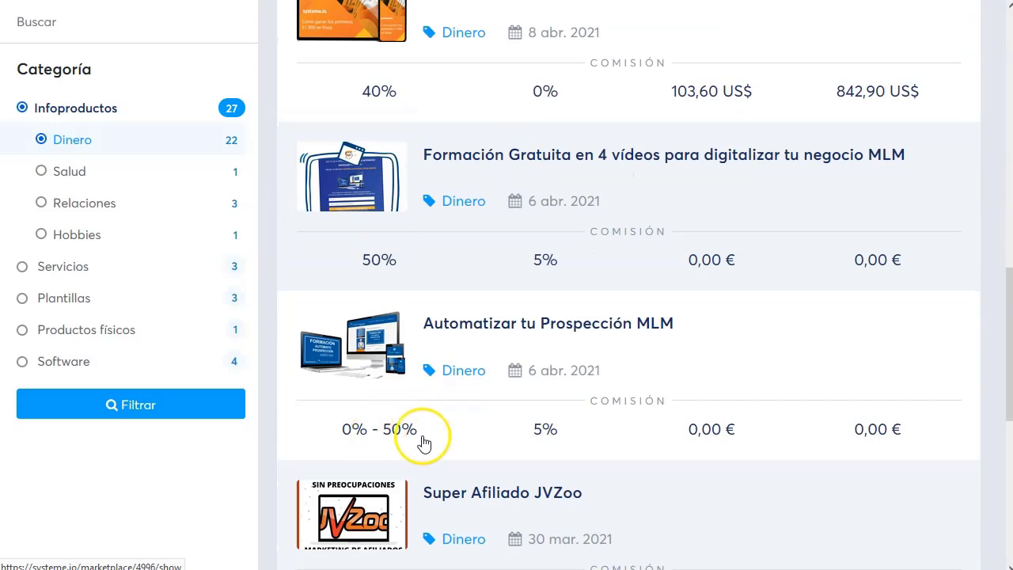
scroll(392, 443, "down", 3)
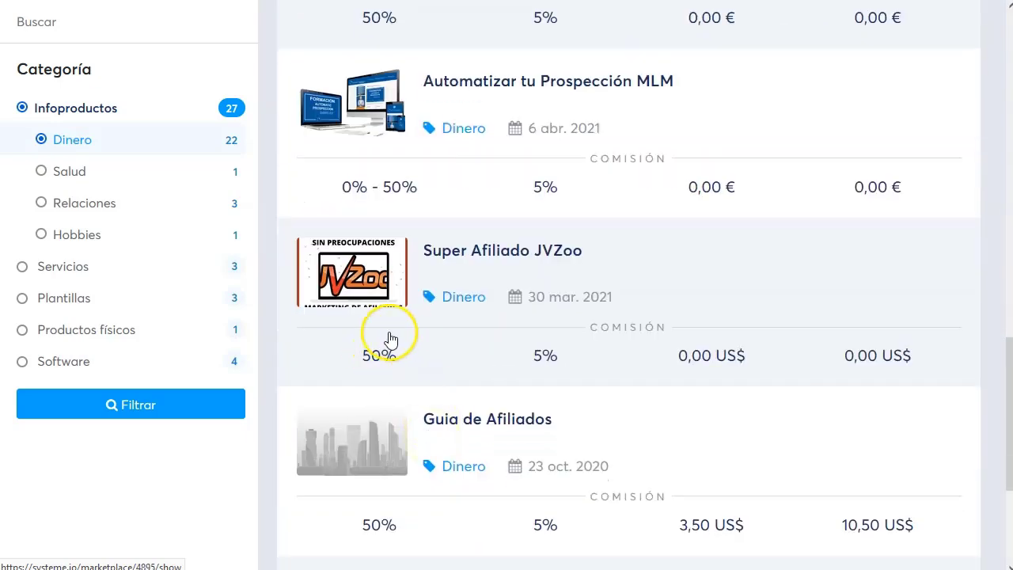
scroll(475, 406, "down", 1)
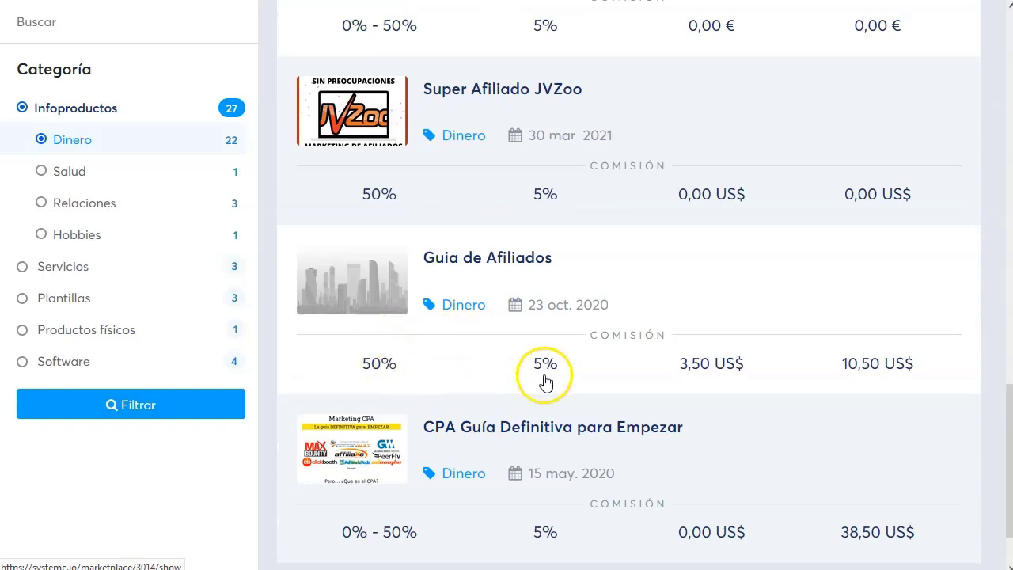
scroll(626, 389, "down", 1)
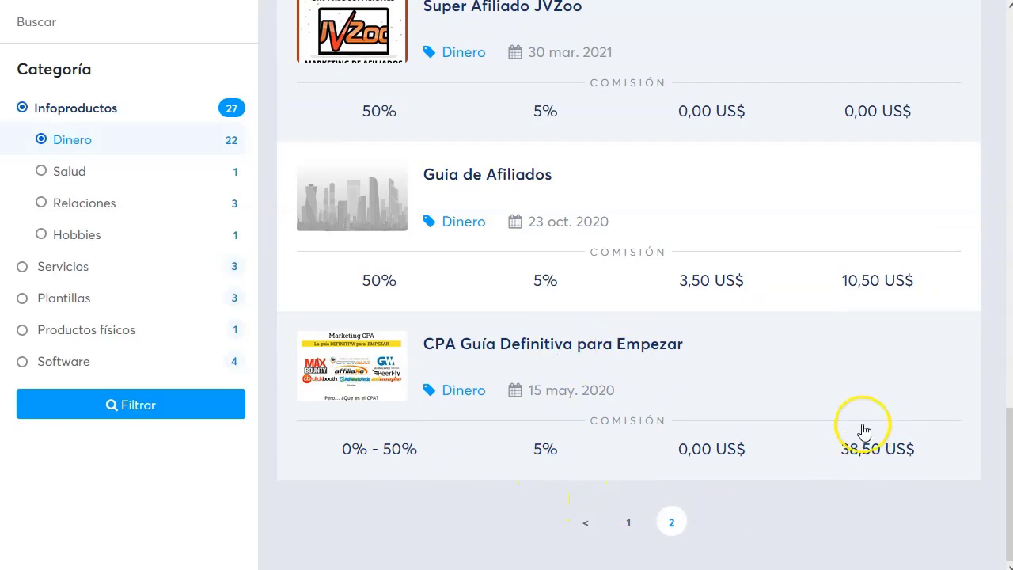
scroll(913, 339, "up", 6)
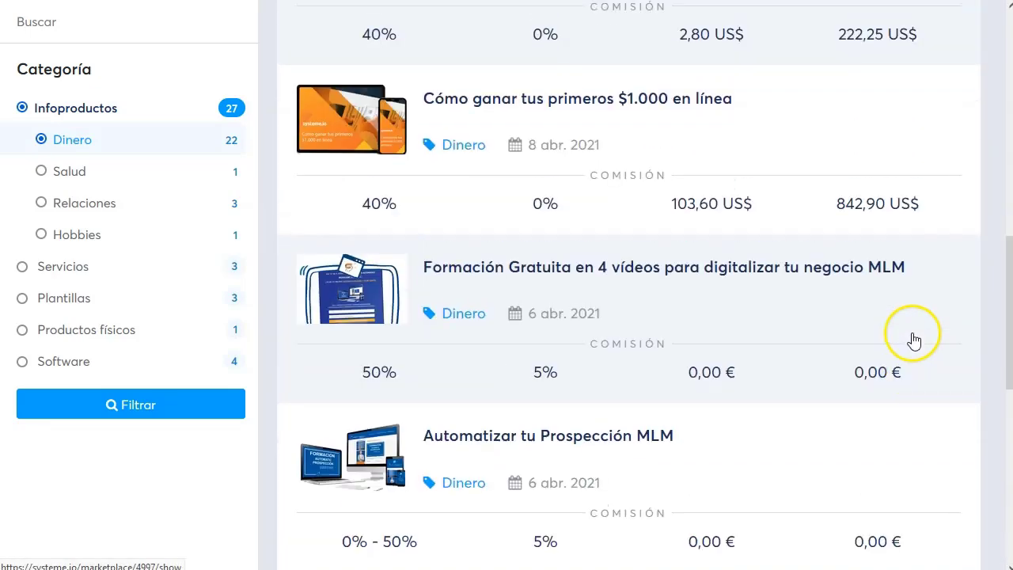
scroll(913, 340, "up", 2)
scroll(912, 340, "up", 5)
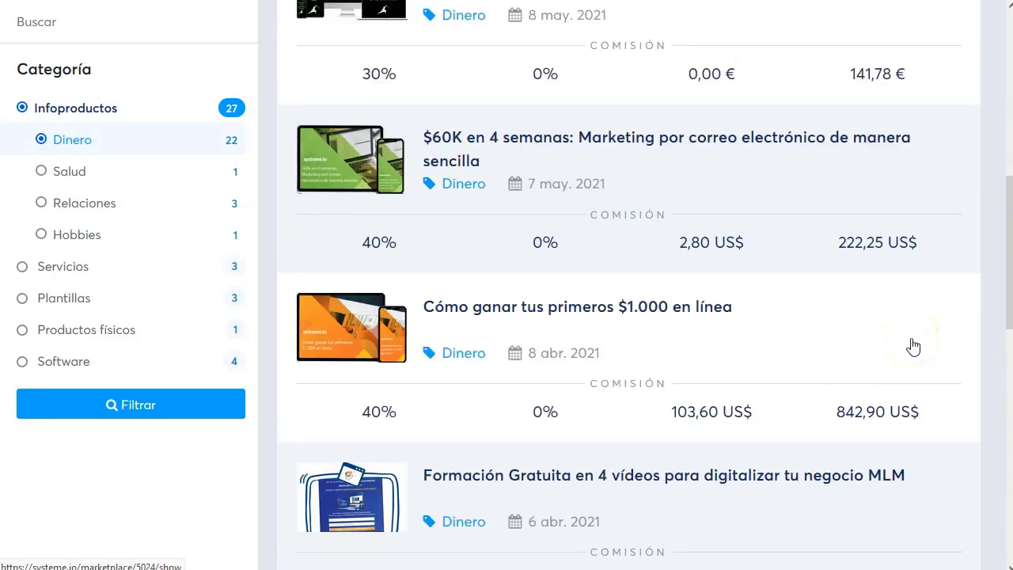
scroll(914, 346, "up", 3)
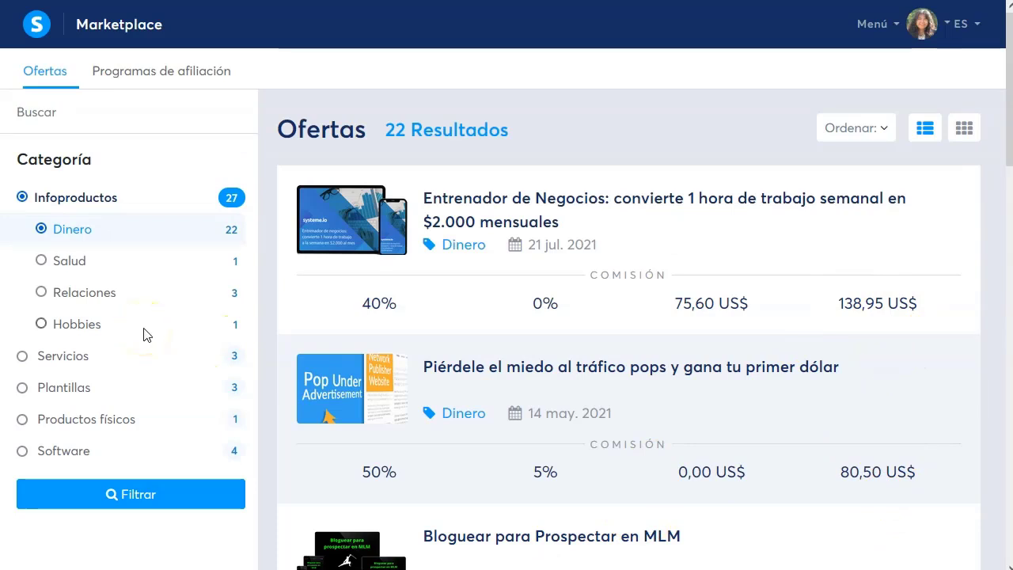
Open the Entrenador de Negocios offer, review its commission details, and copy its promotion link
left_click(606, 214)
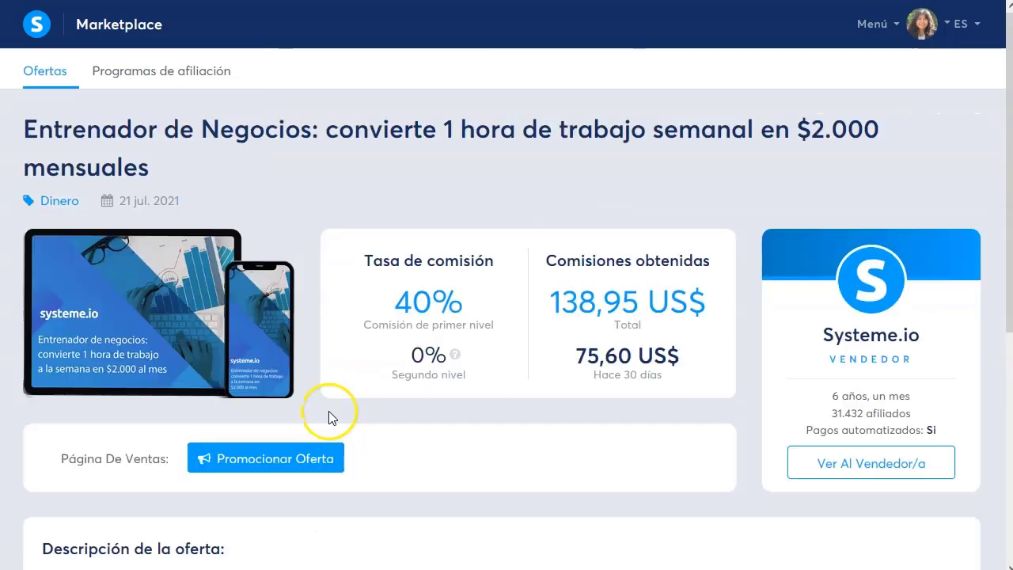
scroll(333, 414, "down", 2)
scroll(272, 305, "up", 2)
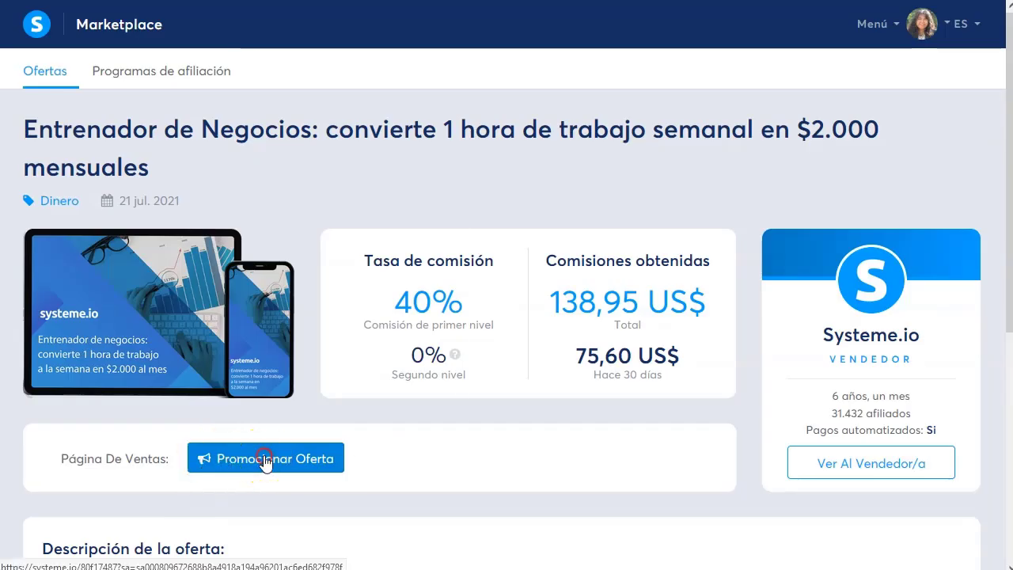
right_click(265, 459)
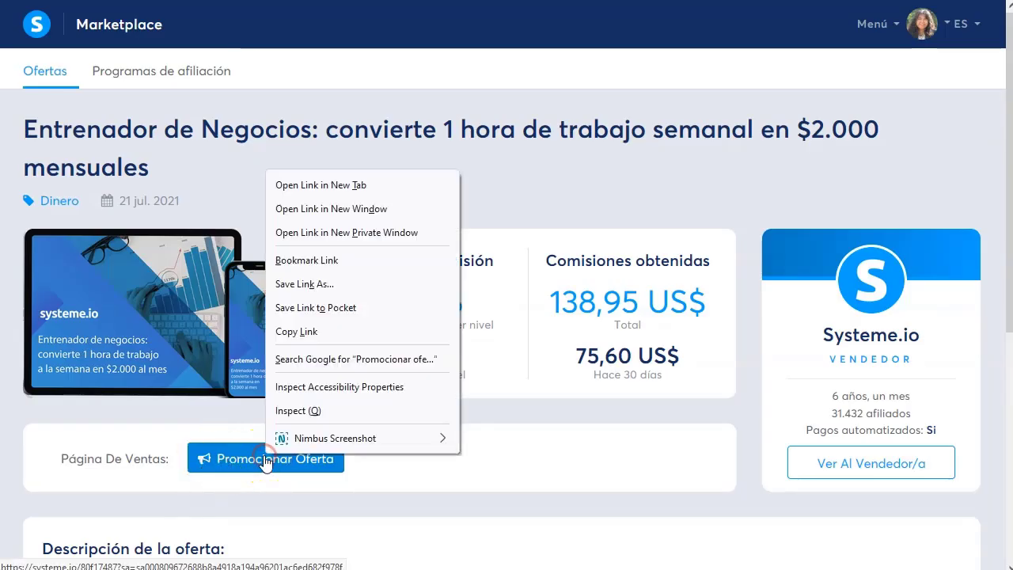
left_click(373, 324)
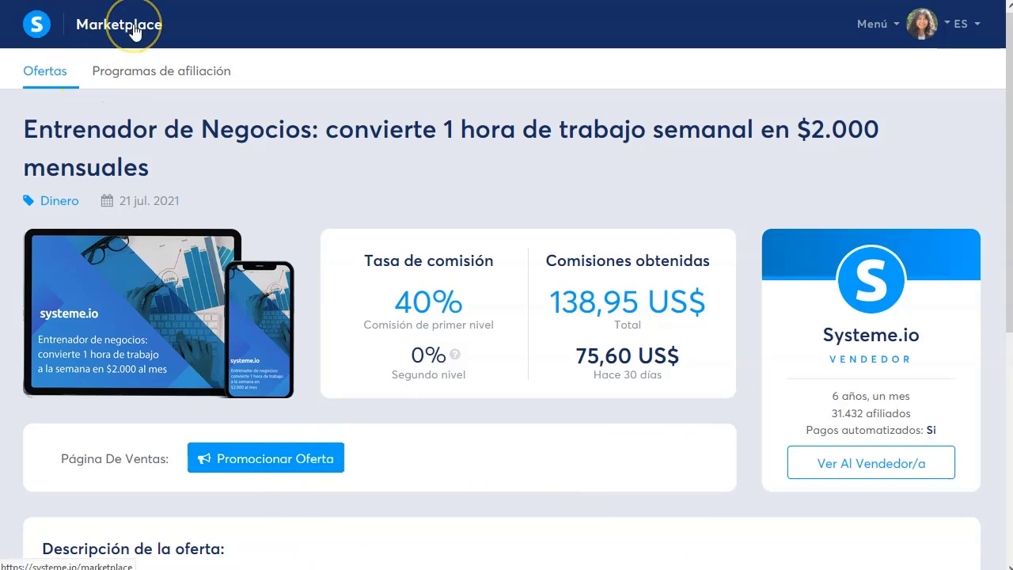
Return to the full Marketplace offers list and switch the language to Italian
left_click(56, 79)
left_click(979, 25)
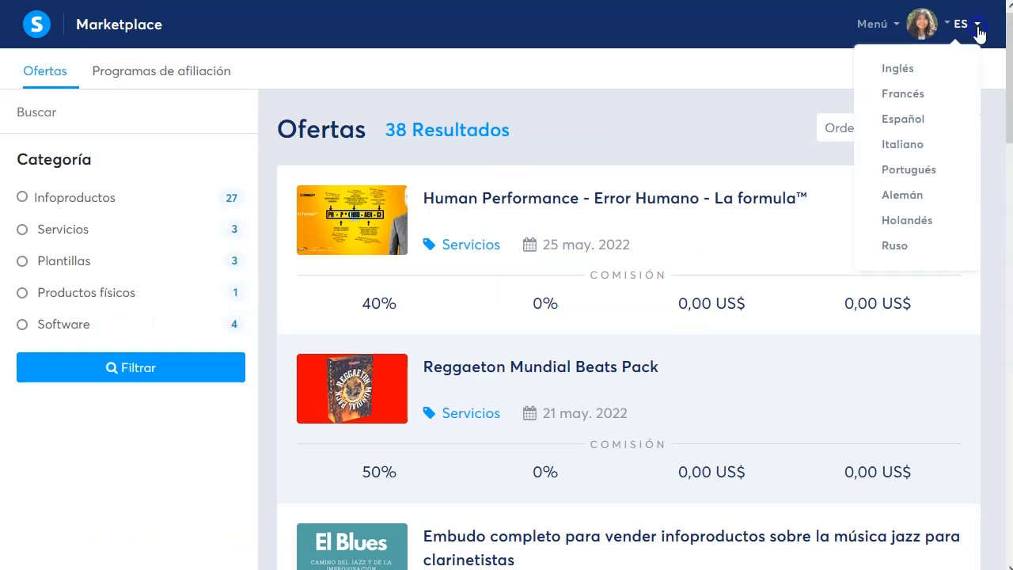
left_click(910, 152)
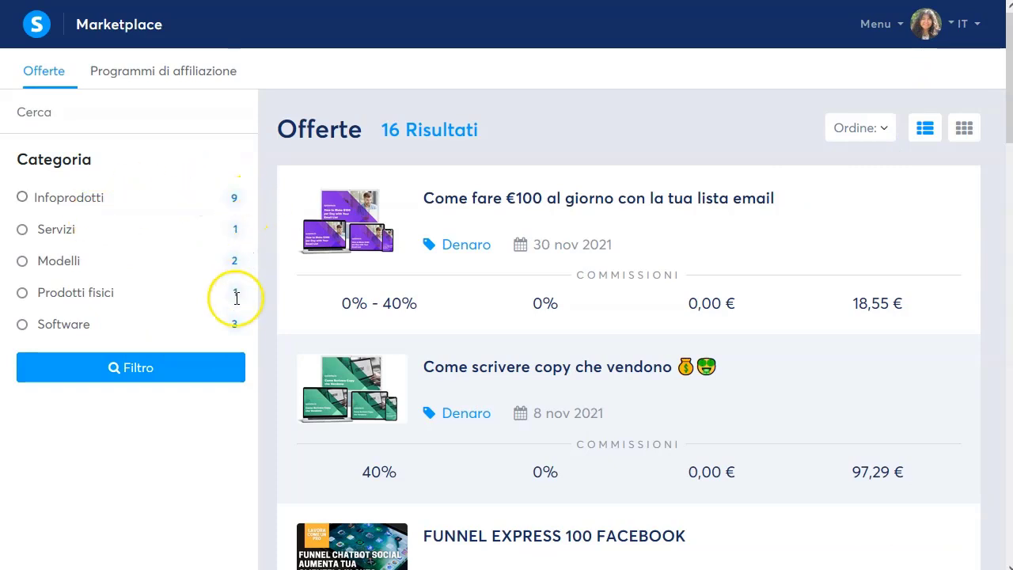
Filter the Italian offers by the Software category and compare the commission rates of the listed systeme.io annual plans
left_click(51, 327)
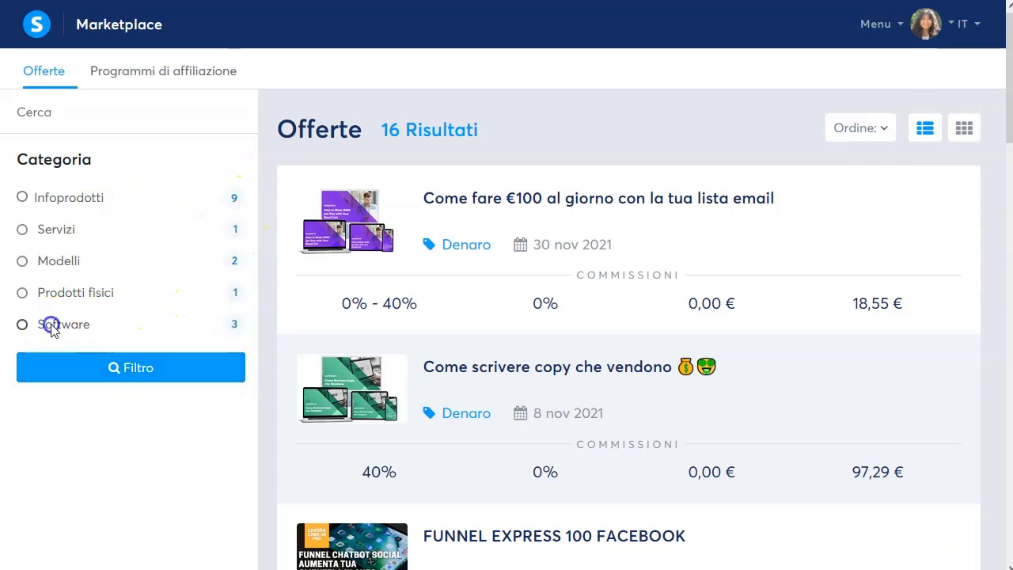
left_click(91, 370)
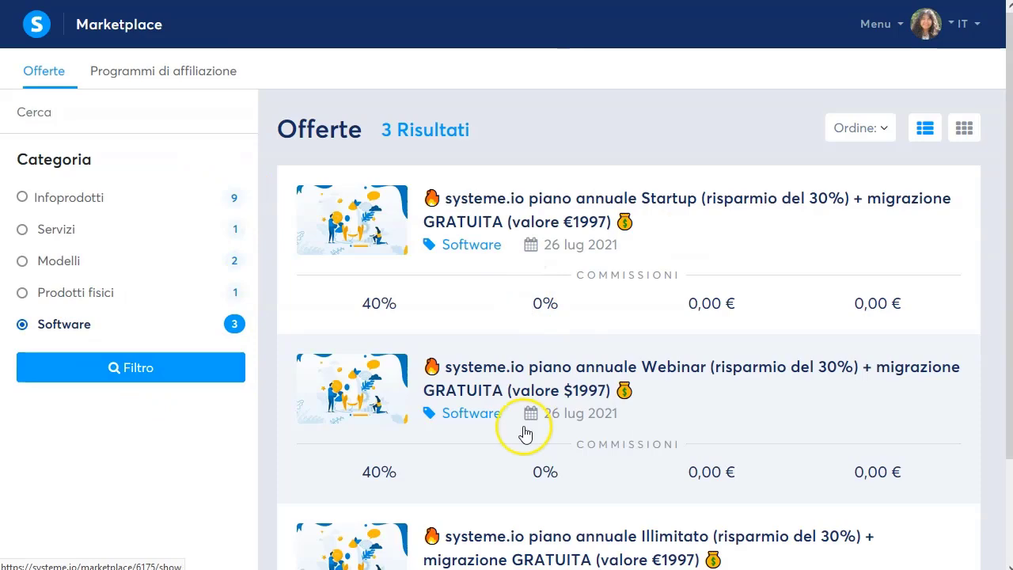
scroll(516, 430, "down", 1)
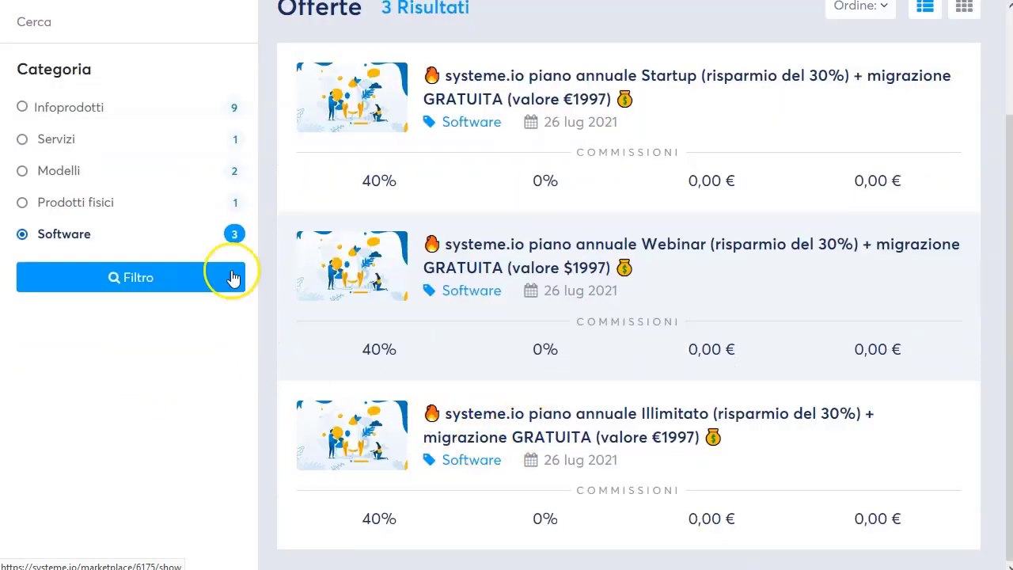
Filter the Italian offers by Prodotti fisici and by Modelli, checking the commission rates in each category
left_click(76, 203)
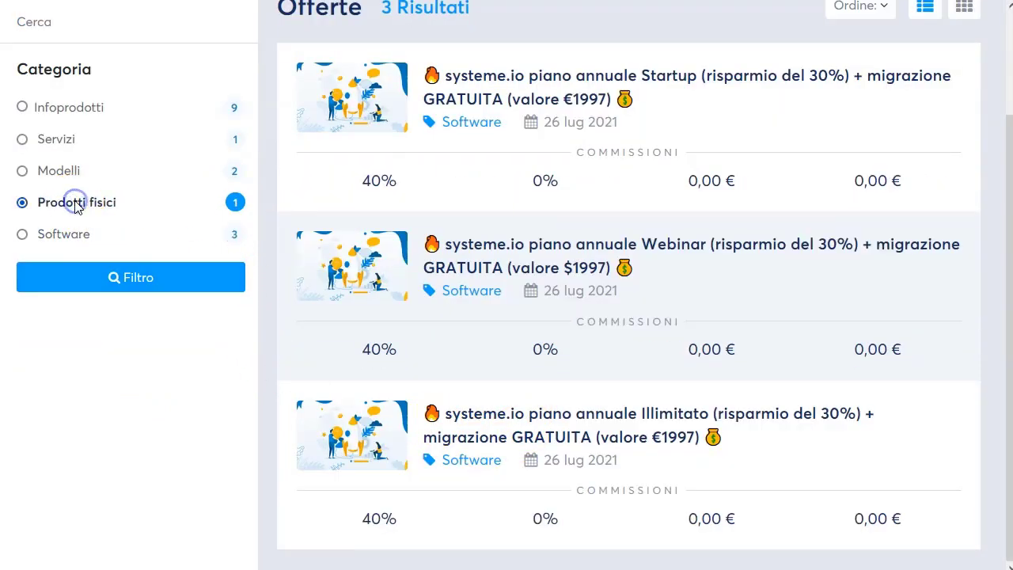
left_click(107, 277)
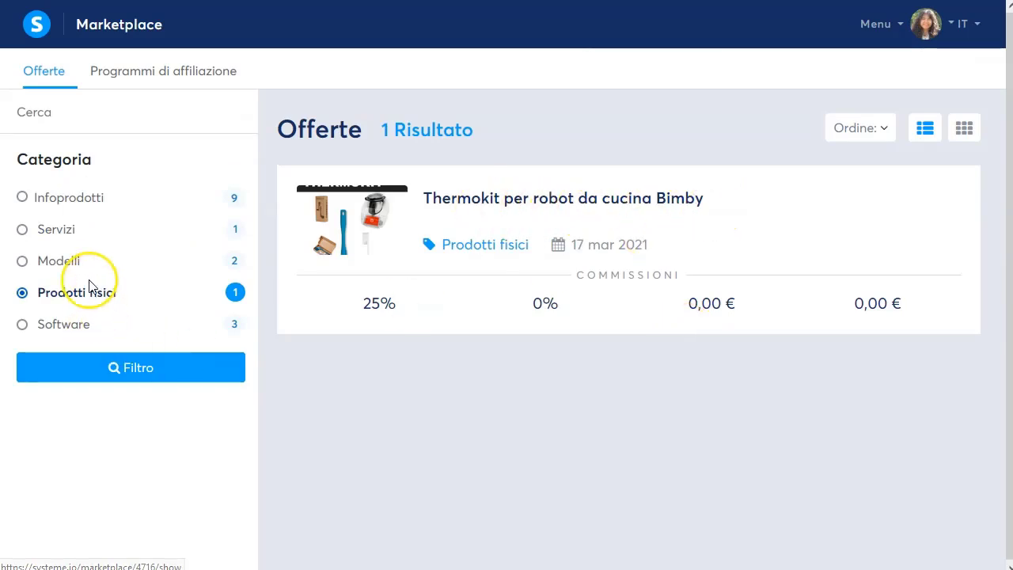
left_click(59, 265)
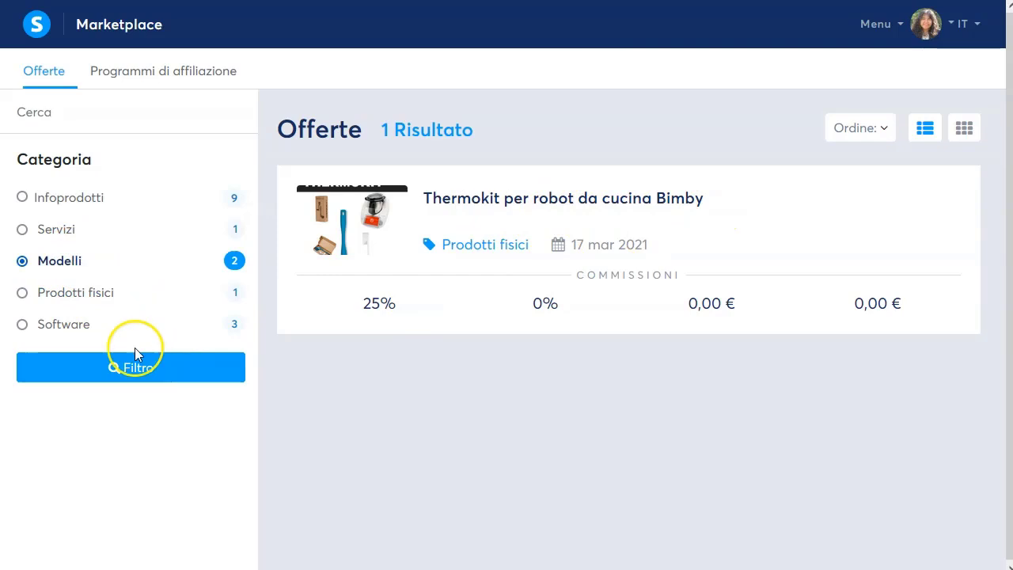
left_click(125, 370)
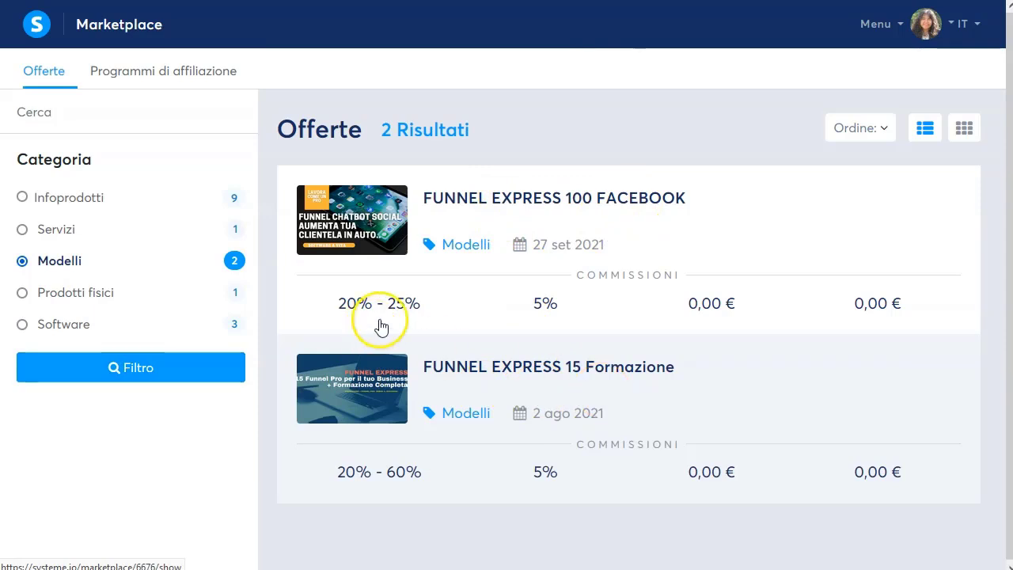
Open the FUNNEL EXPRESS 100 FACEBOOK offer and examine its commission levels, promotion option and description
left_click(508, 197)
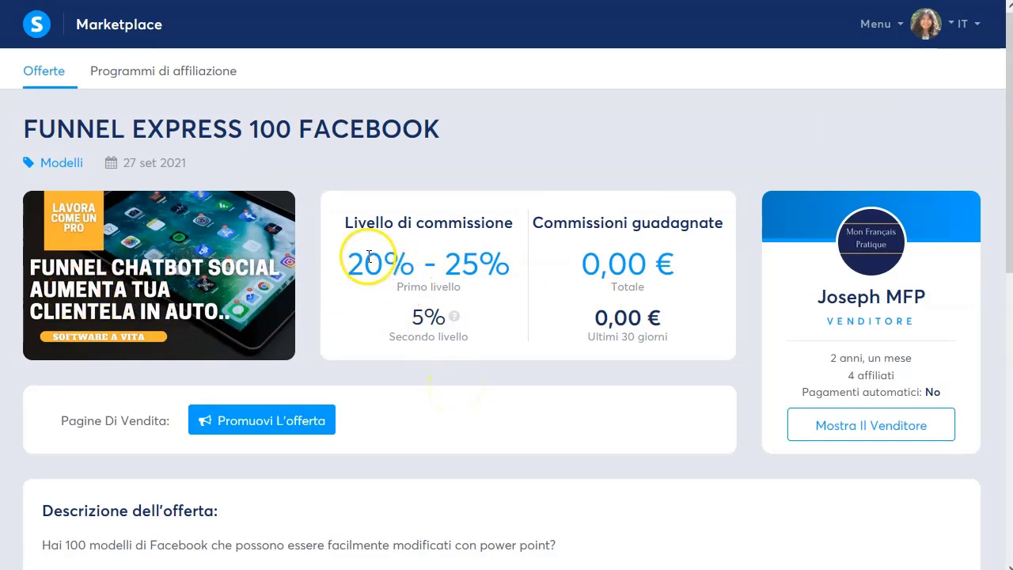
scroll(491, 317, "down", 2)
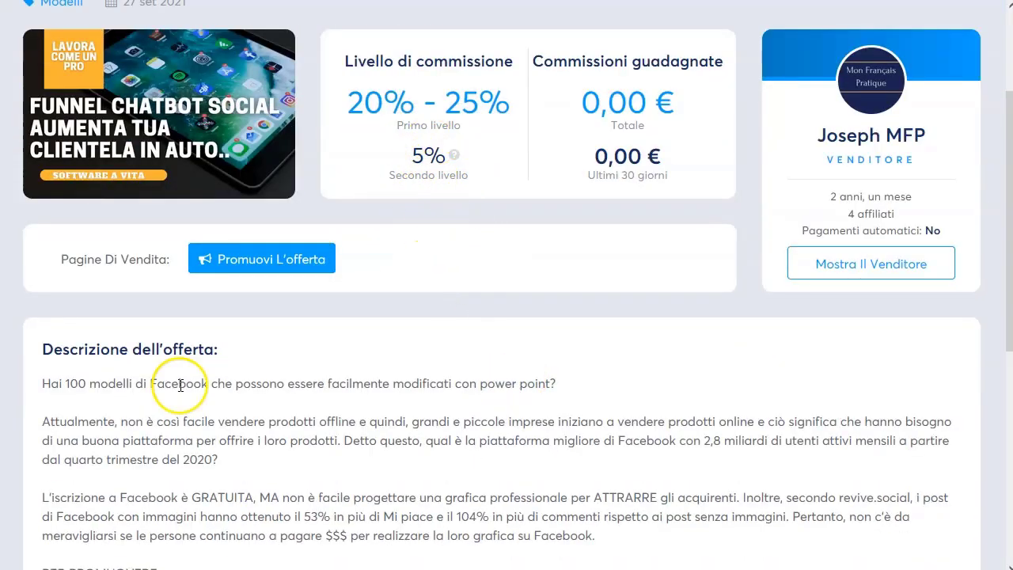
scroll(335, 412, "down", 2)
scroll(477, 332, "up", 3)
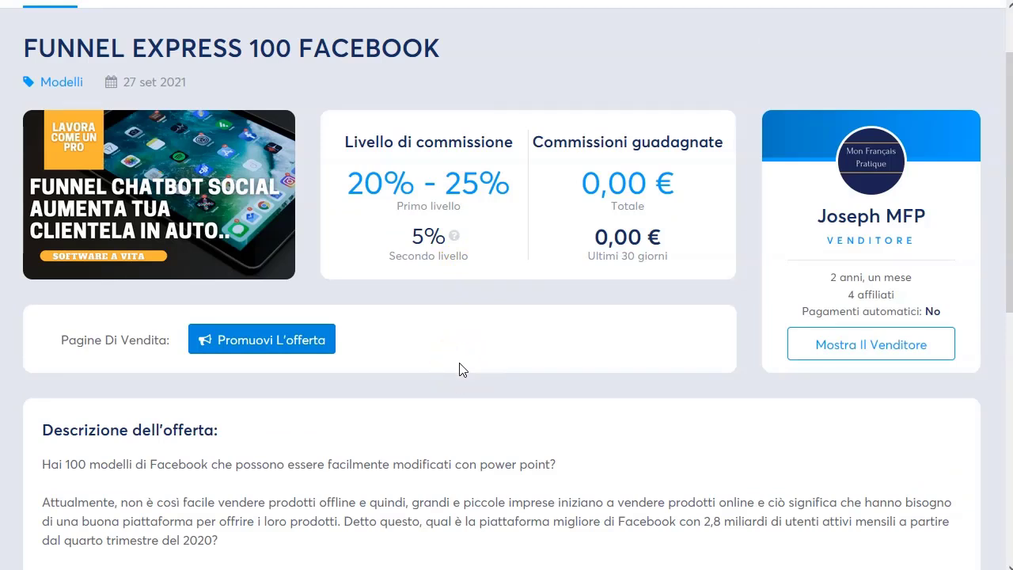
scroll(460, 364, "up", 1)
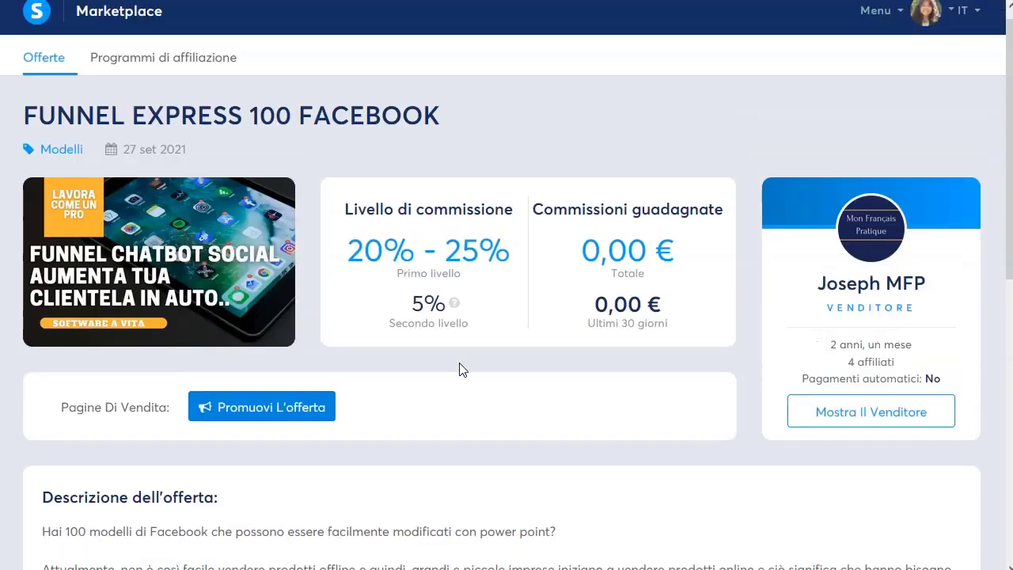
Switch the language back to English and go from the Marketplace to the affiliate dashboard
left_click(978, 25)
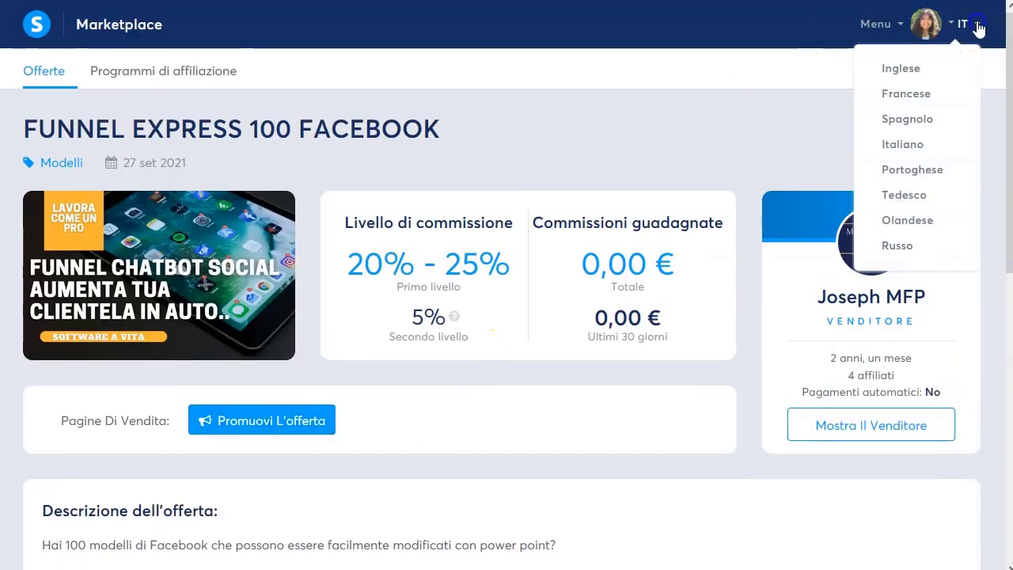
left_click(893, 70)
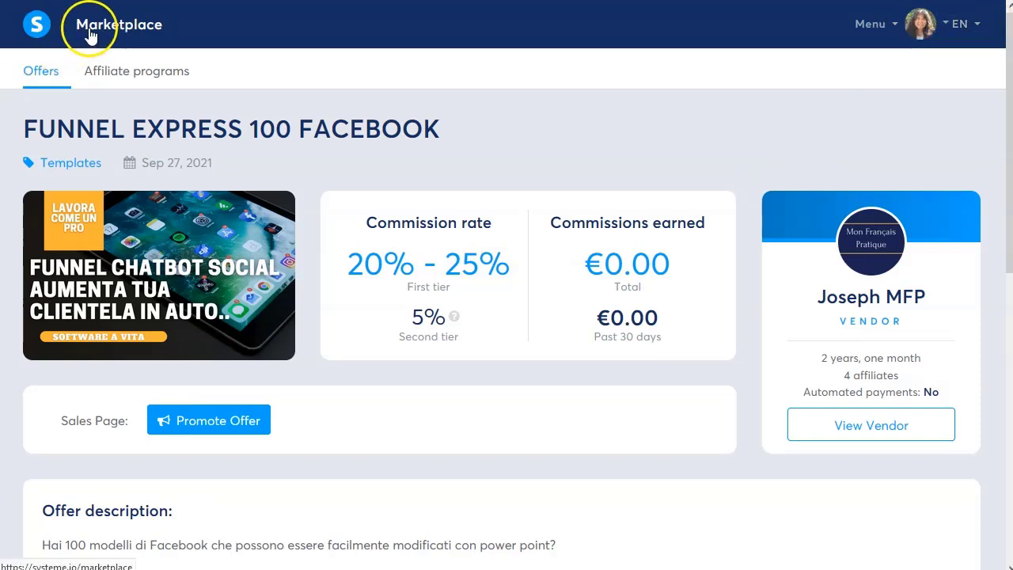
left_click(862, 28)
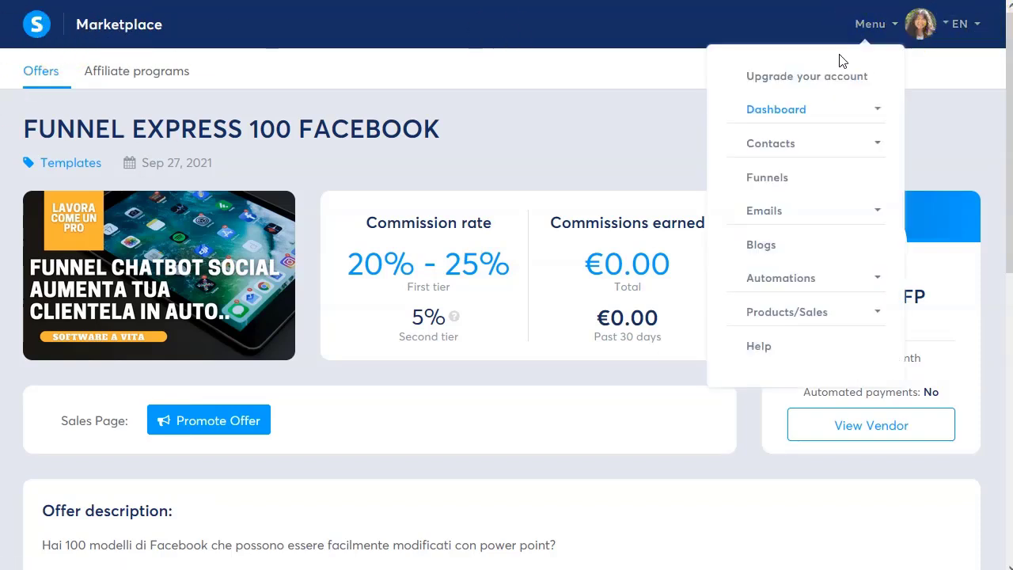
left_click(858, 113)
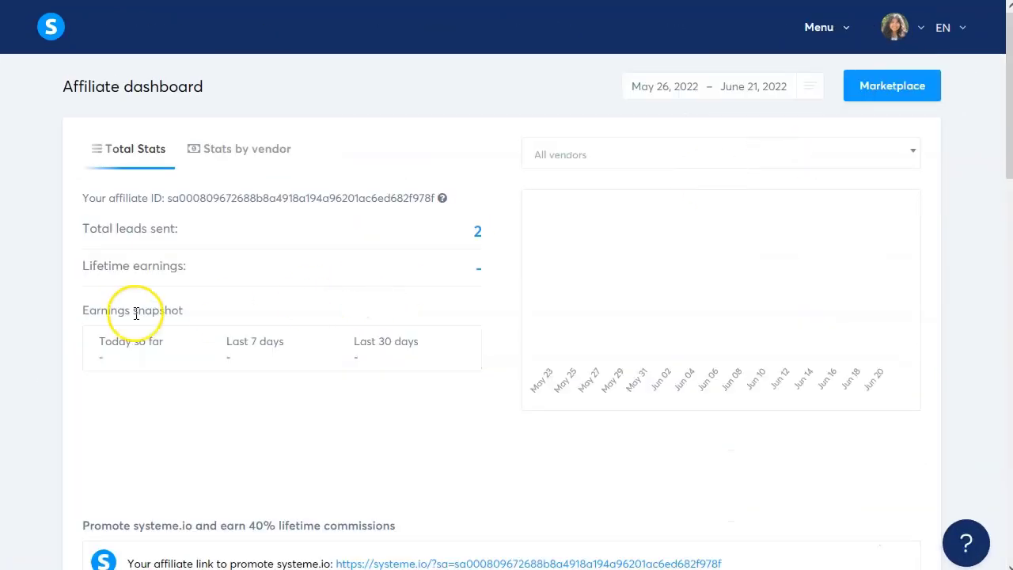
Examine the affiliate ID, total stats and the systeme.io affiliate link with its lifetime commission terms on the affiliate dashboard
left_click_drag(170, 198, 435, 195)
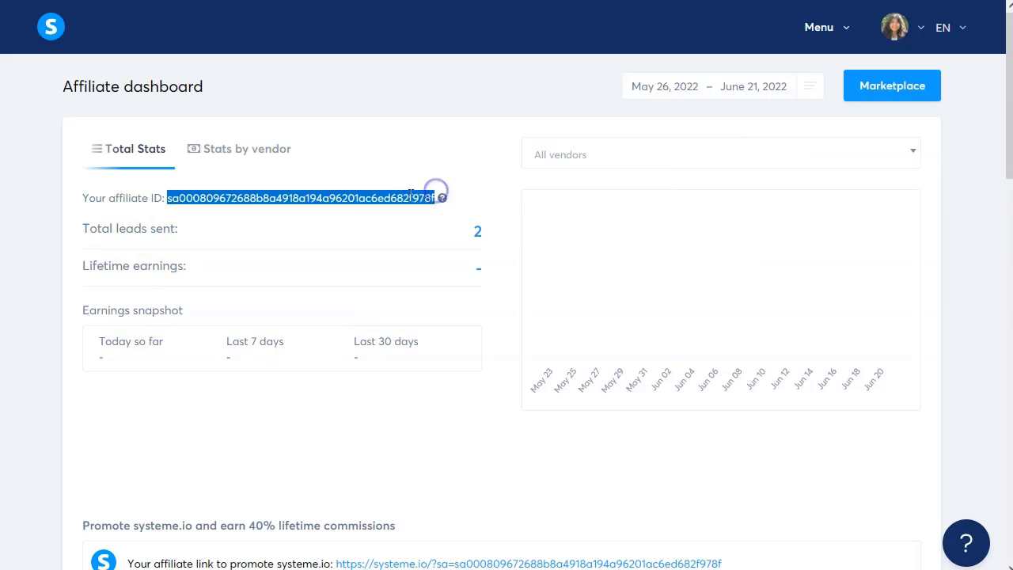
left_click(281, 198)
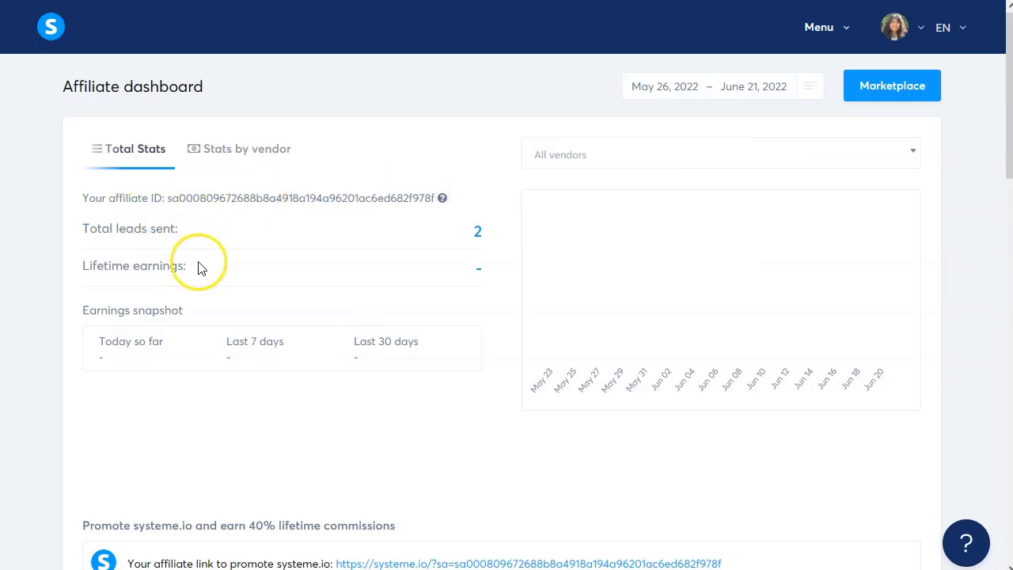
scroll(215, 328, "down", 3)
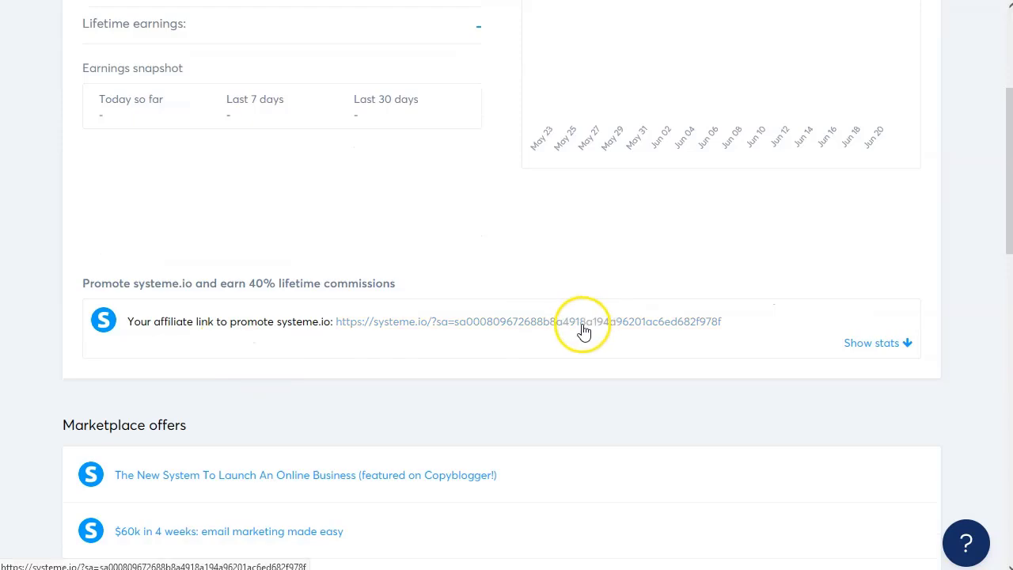
right_click(584, 330)
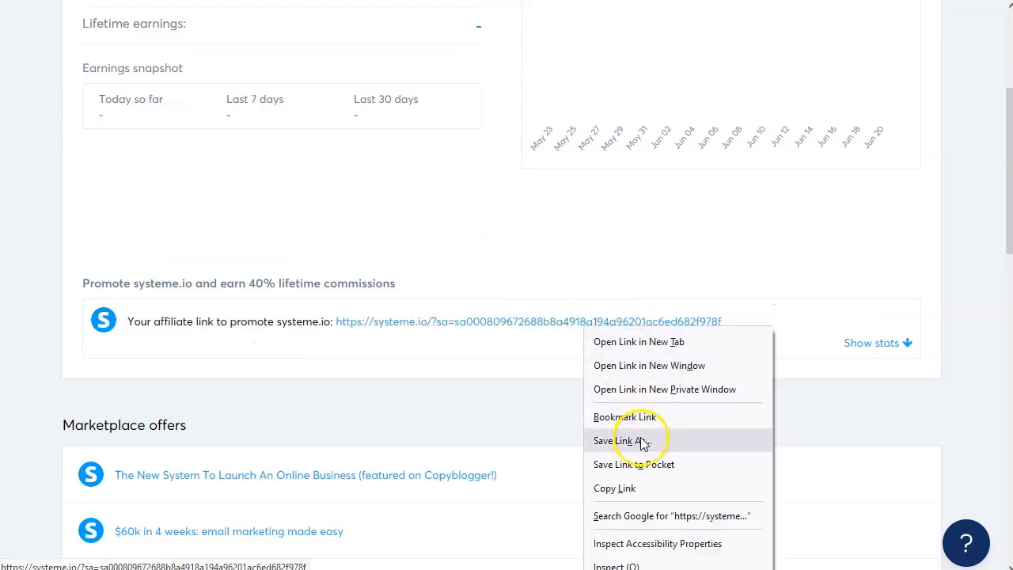
left_click(455, 407)
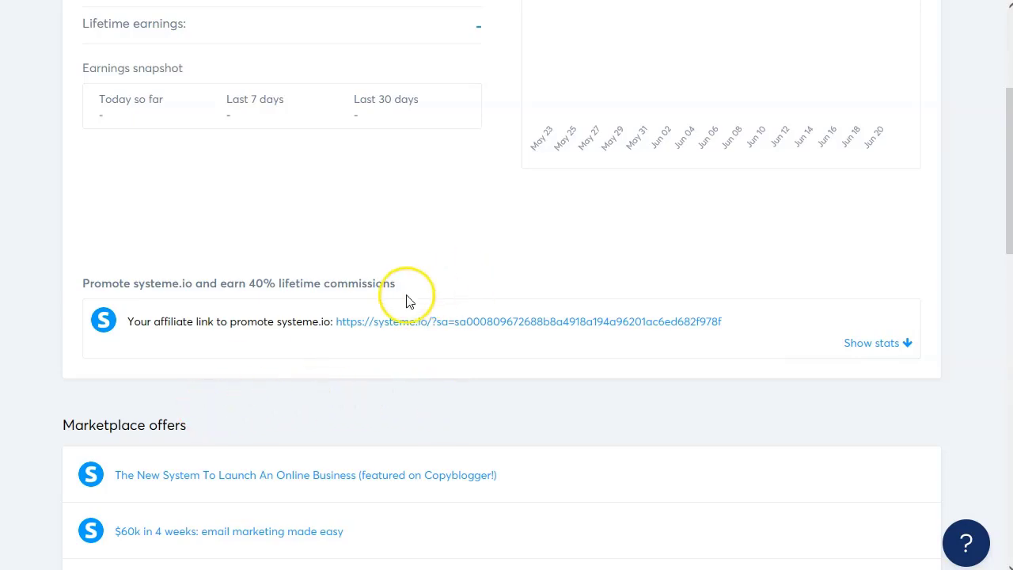
left_click_drag(408, 285, 72, 277)
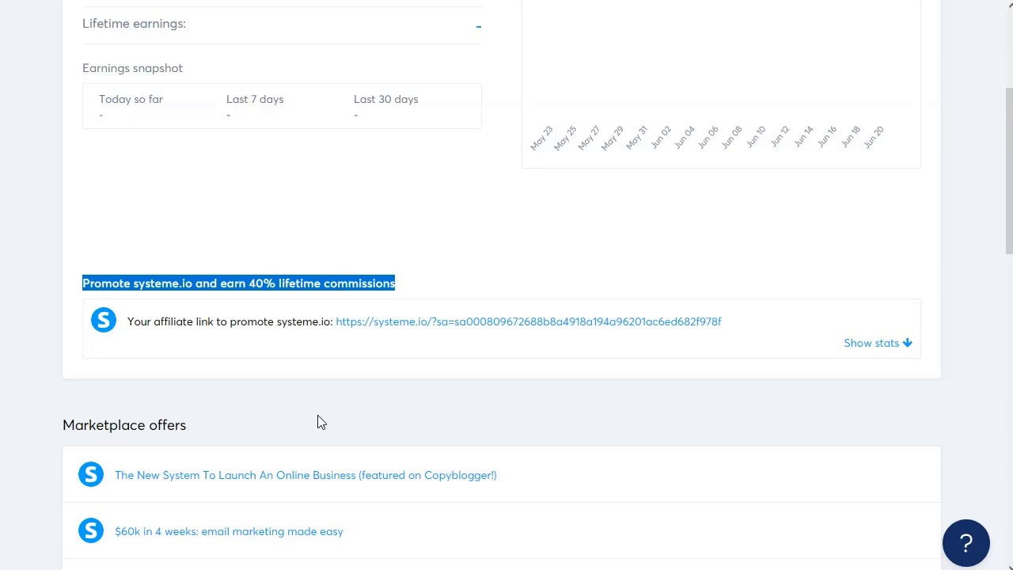
scroll(317, 422, "up", 4)
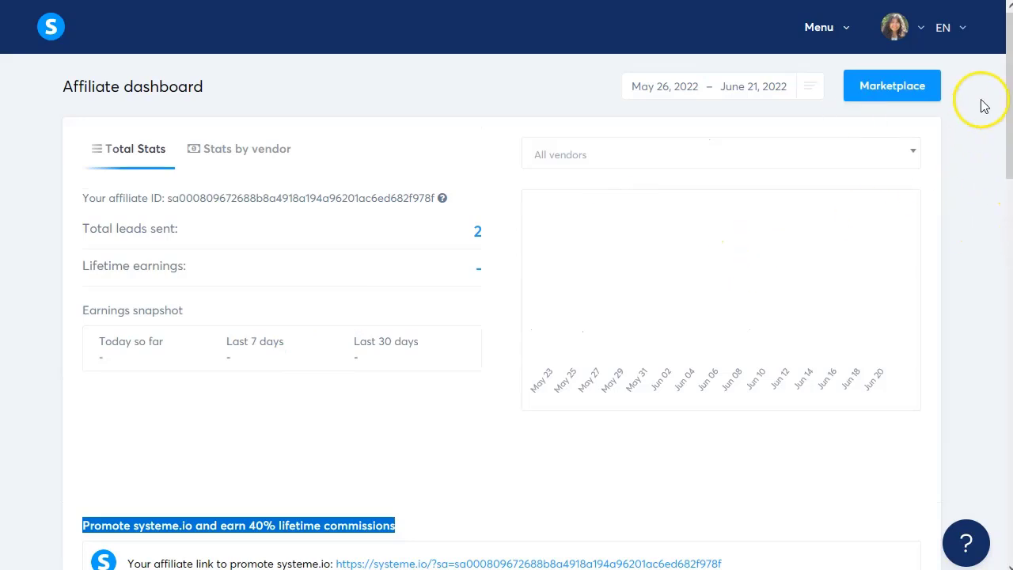
Open the account upgrade page and highlight the monthly price of the Startup plan
left_click(845, 35)
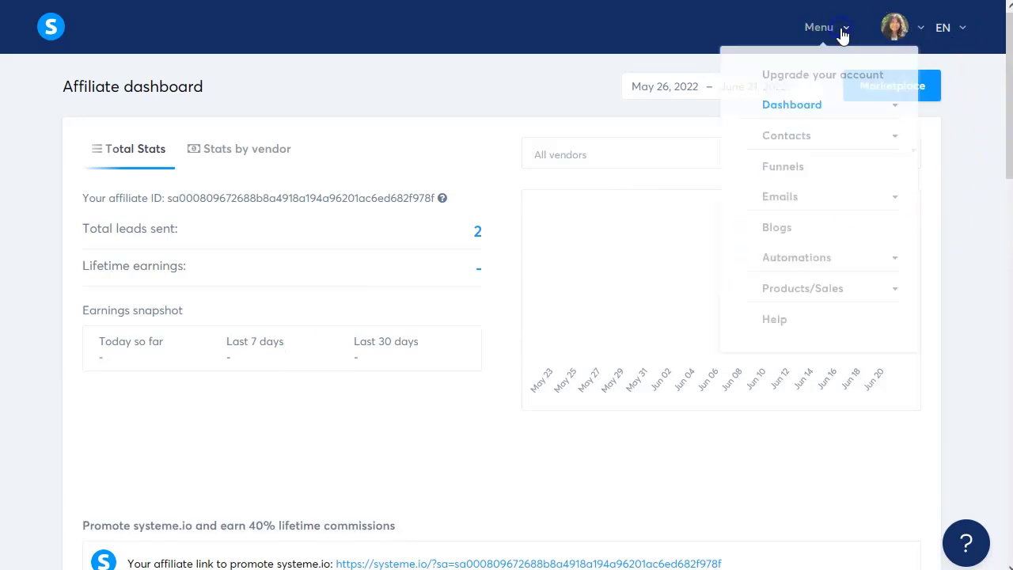
left_click(824, 72)
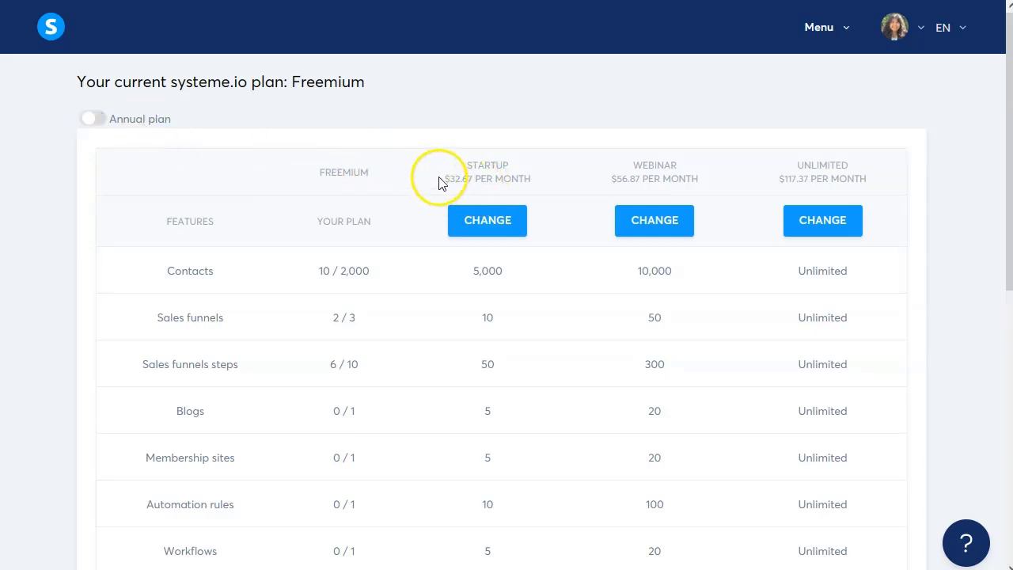
left_click_drag(443, 180, 517, 190)
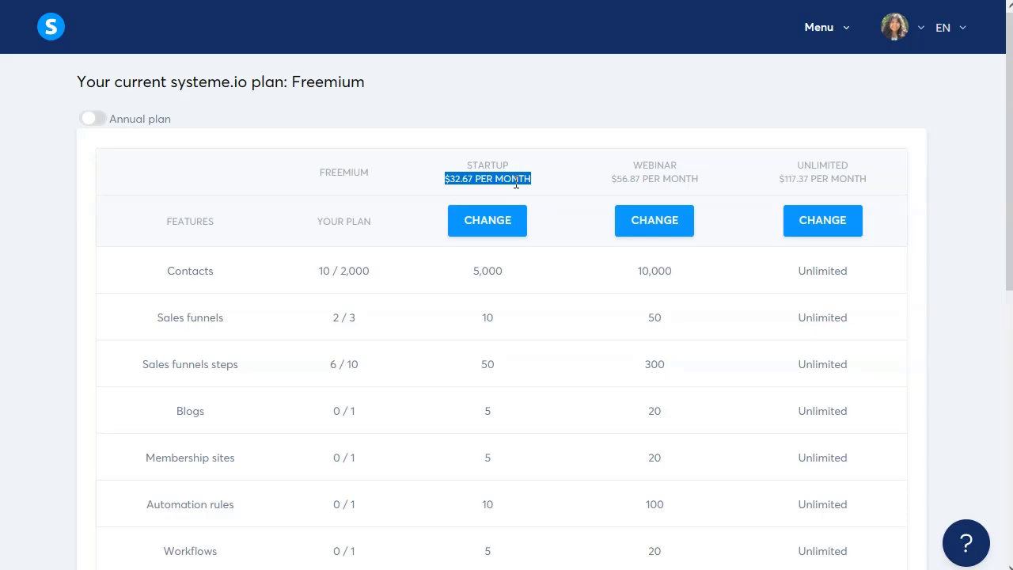
left_click_drag(516, 183, 565, 174)
left_click_drag(522, 179, 596, 185)
left_click_drag(432, 184, 473, 184)
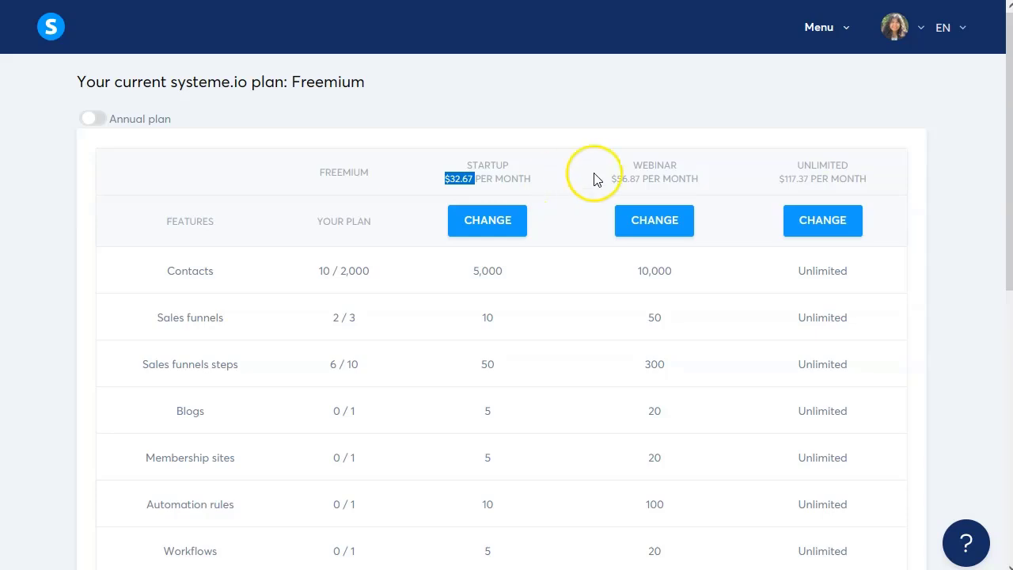
Highlight the monthly price of the Webinar plan in the plan comparison table
left_click_drag(602, 178, 704, 177)
left_click(643, 188)
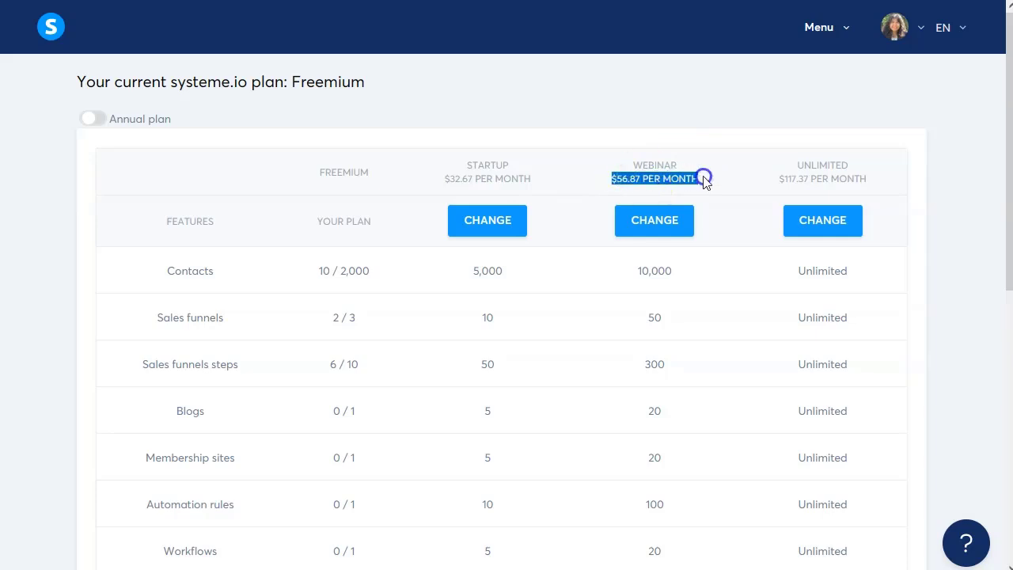
left_click(641, 184)
double_click(633, 180)
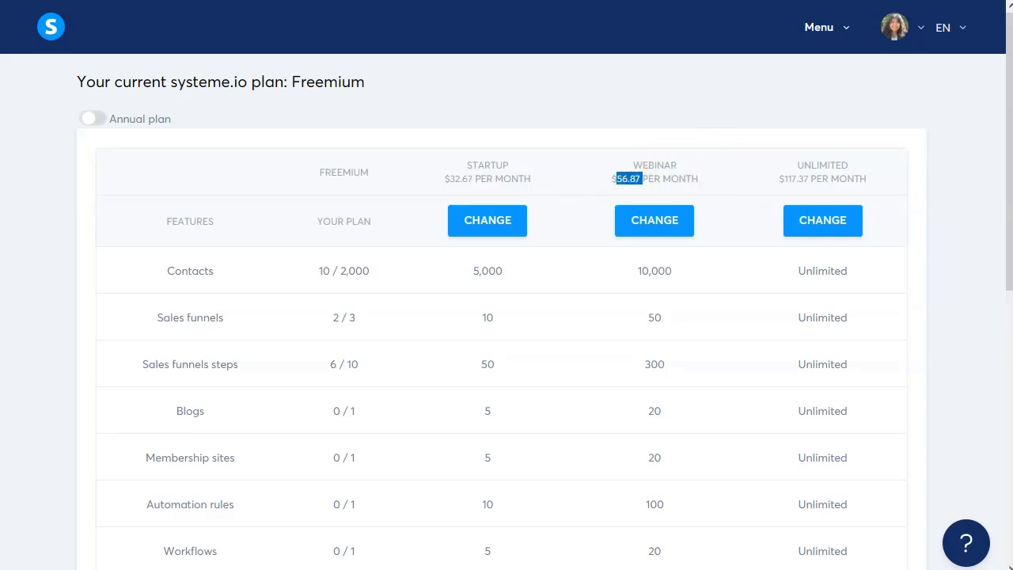
Calculate 56.87*.4 with a web search in a new browser tab and return to the plan comparison table
key("ctrl+t")
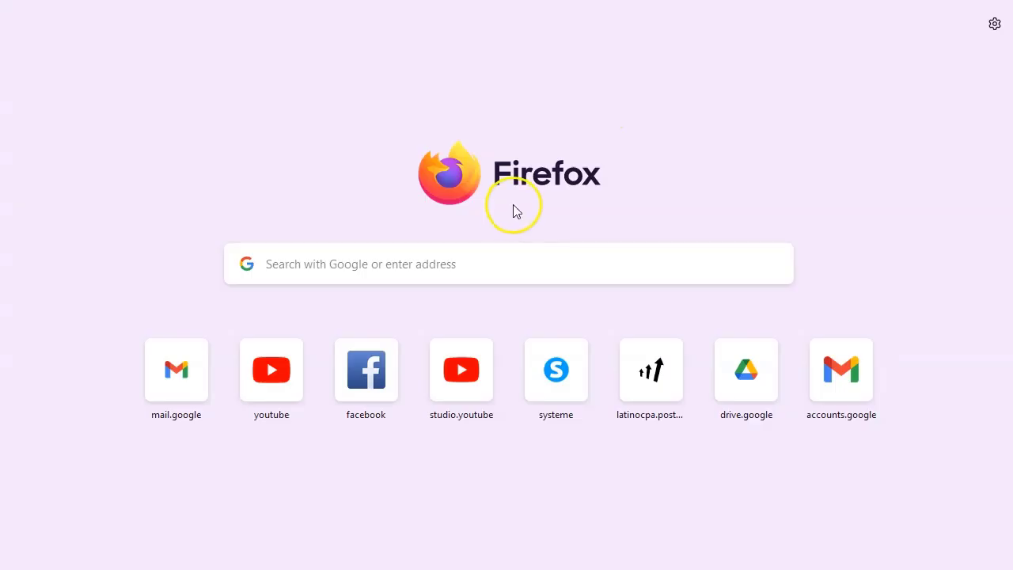
type("56")
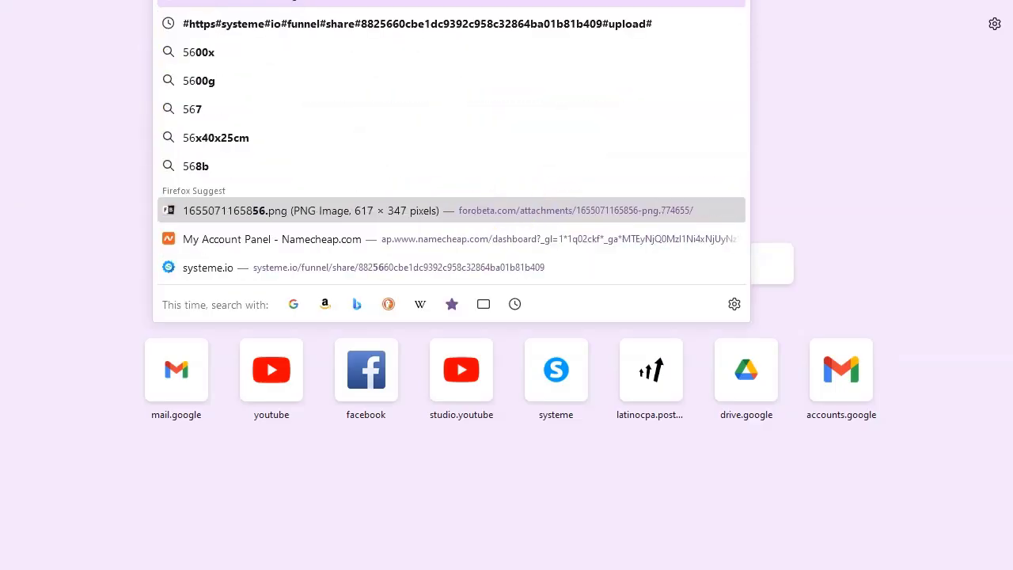
type(".87*.4")
key("Return")
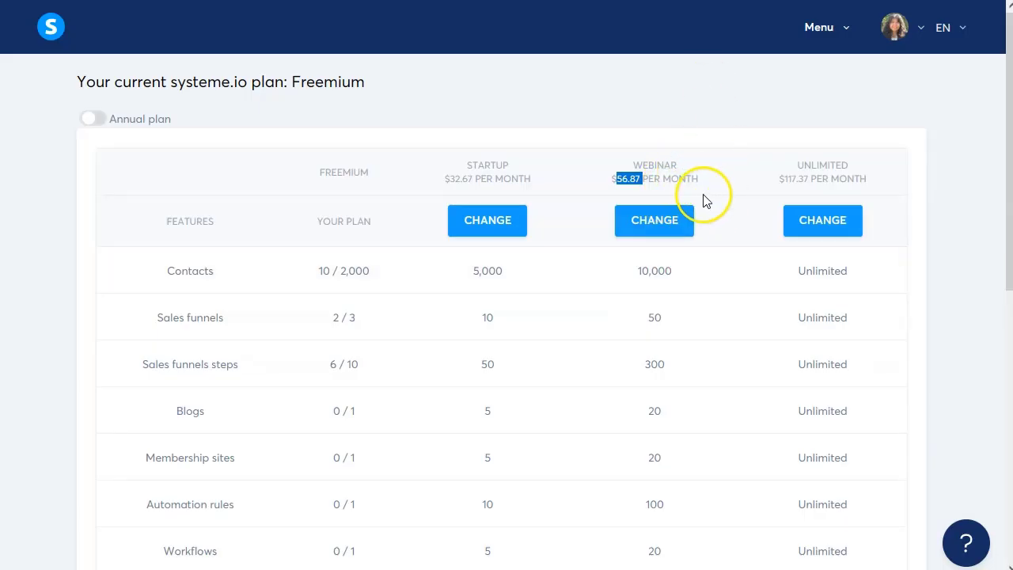
left_click(700, 188)
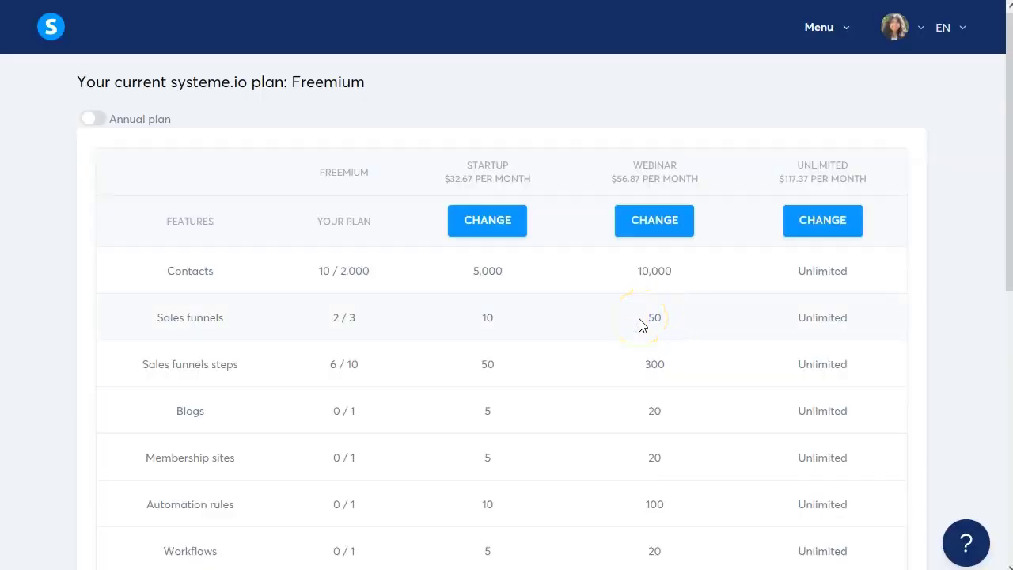
Switch the plan comparison to annual pricing and highlight the yearly price of the Webinar plan
left_click(94, 120)
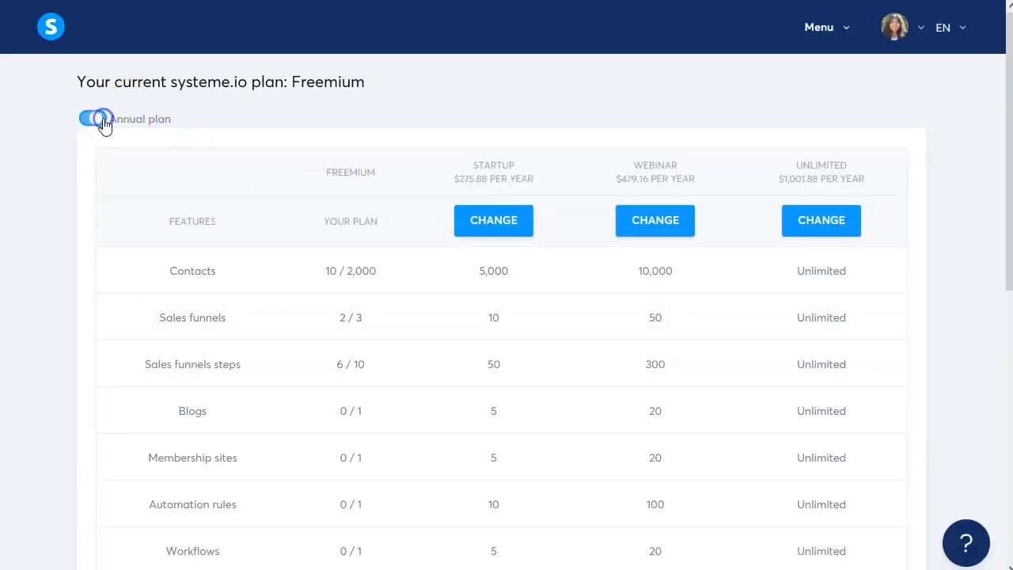
left_click_drag(614, 192, 650, 180)
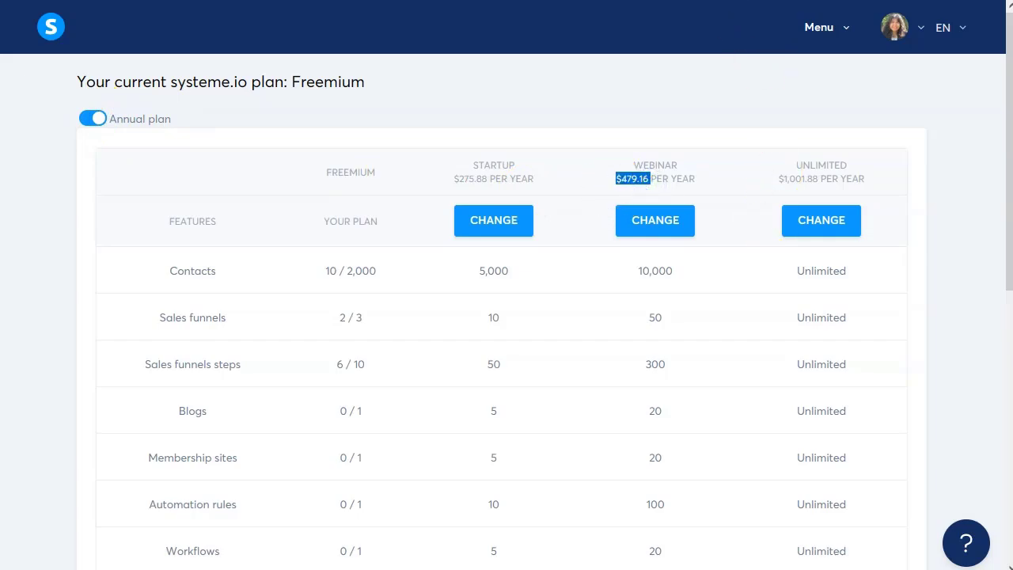
Return to the Google calculation and replace the search with 479*.4 to work out the annual commission
key("alt+Tab")
left_click_drag(262, 39, 105, 42)
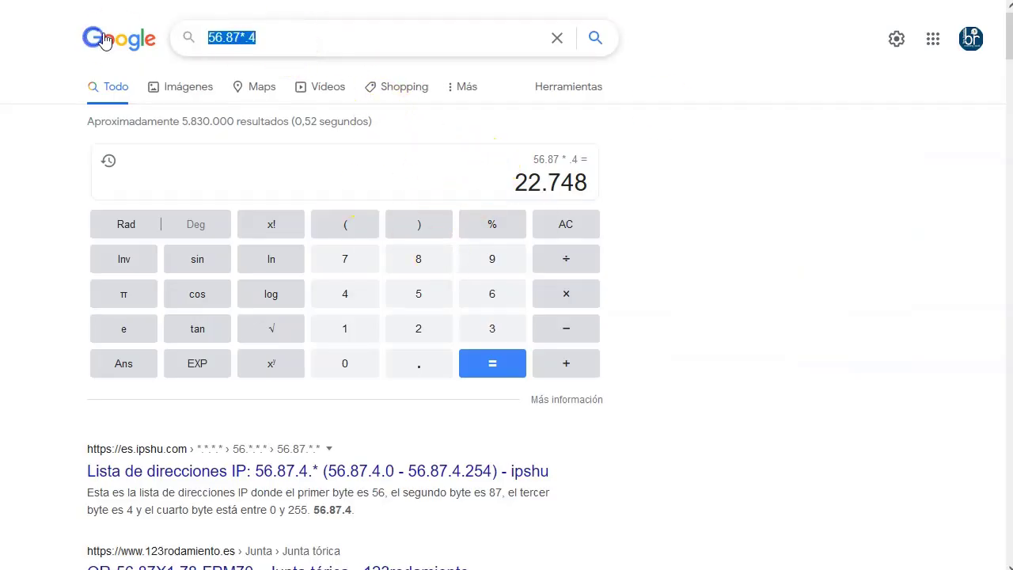
type("479*")
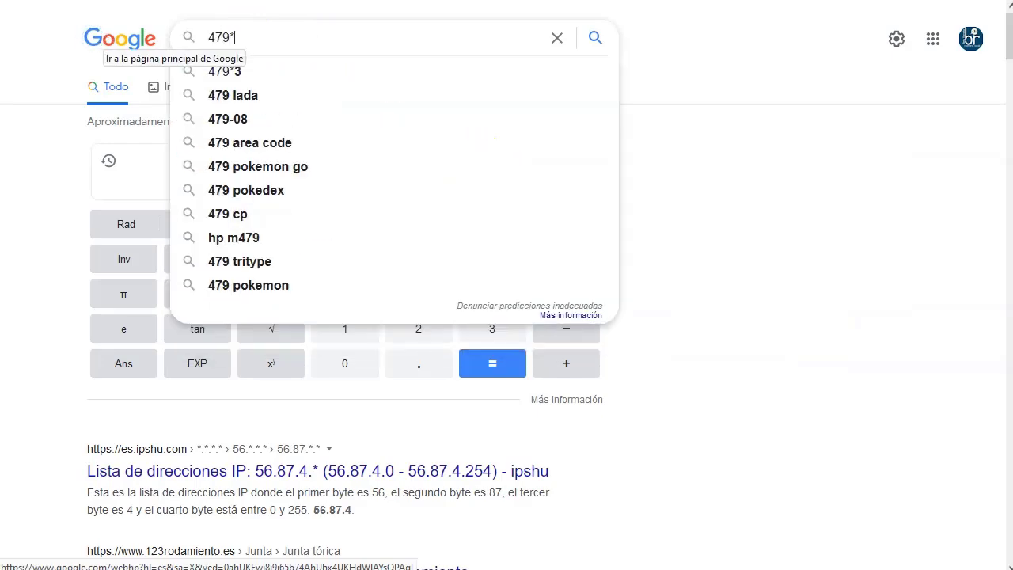
type(".4")
key("Return")
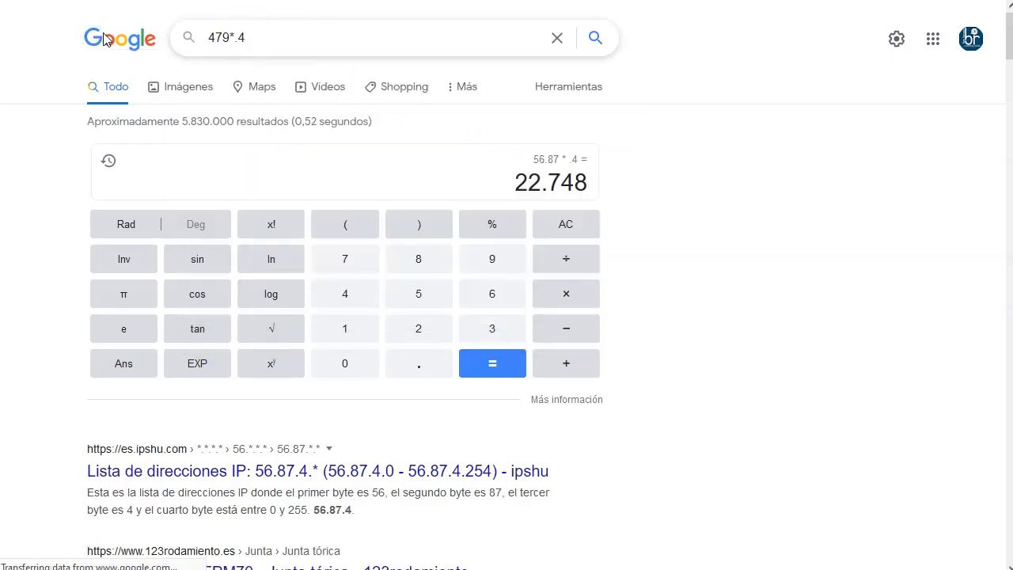
left_click(564, 185)
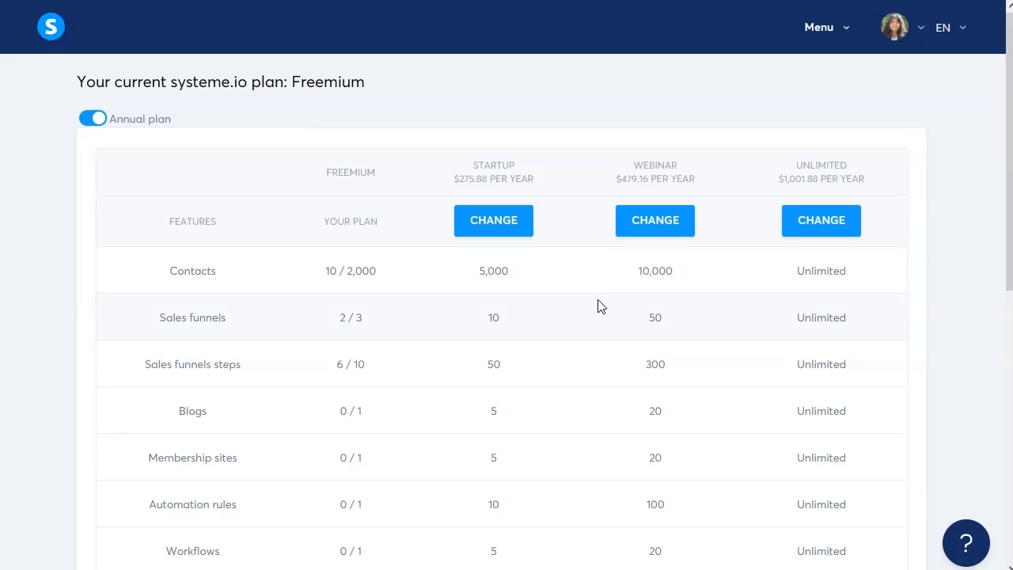
left_click(833, 31)
left_click(844, 102)
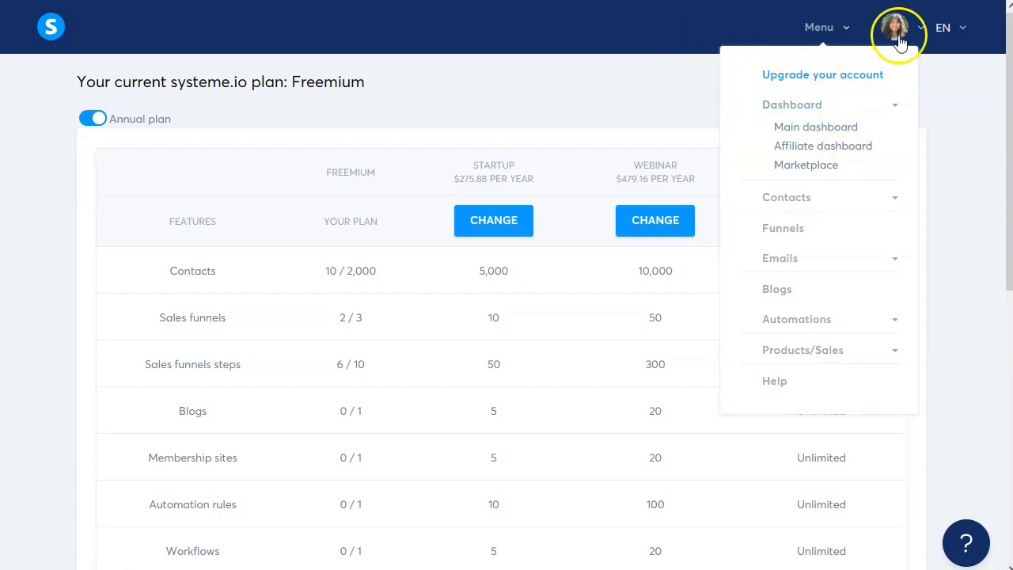
left_click(964, 34)
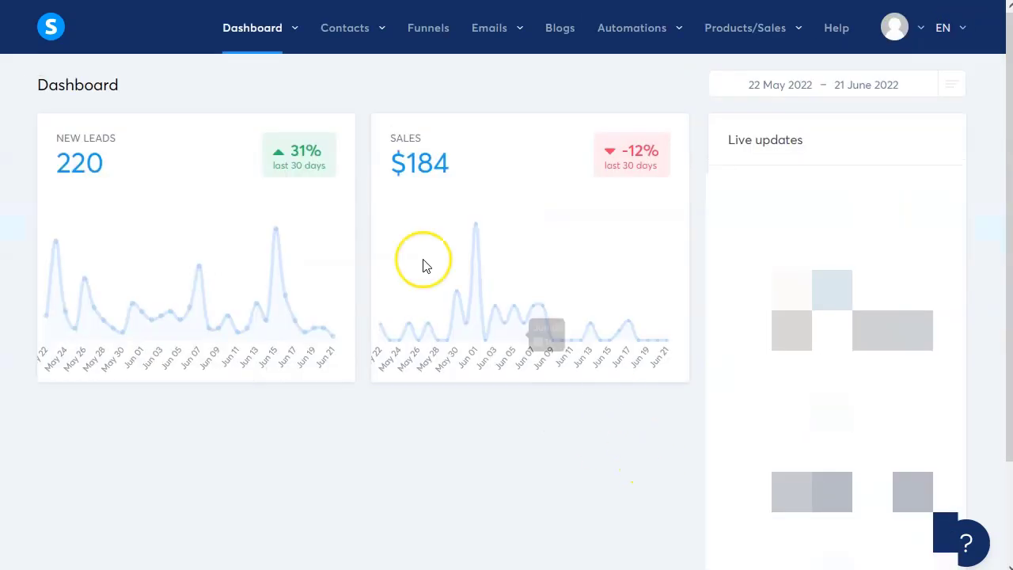
Open the affiliate dashboard of the established account and highlight the paid dollar earnings in the total stats
mouse_move(736, 30)
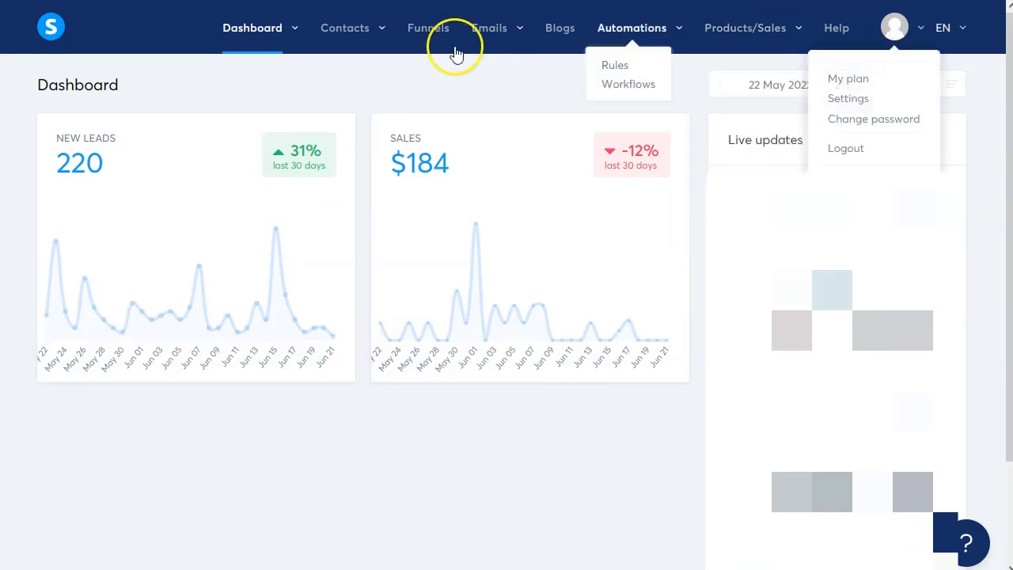
mouse_move(263, 40)
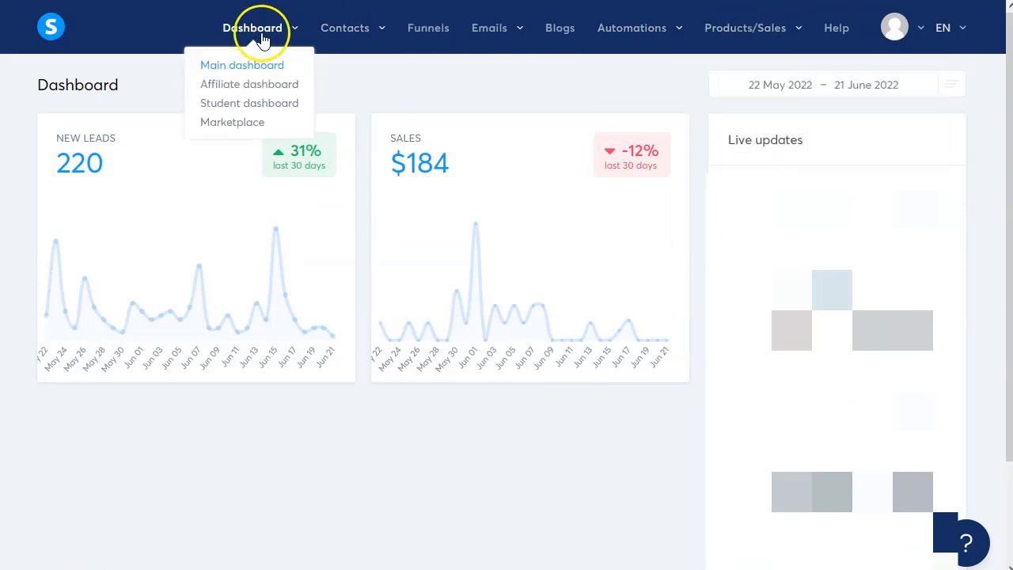
left_click(254, 83)
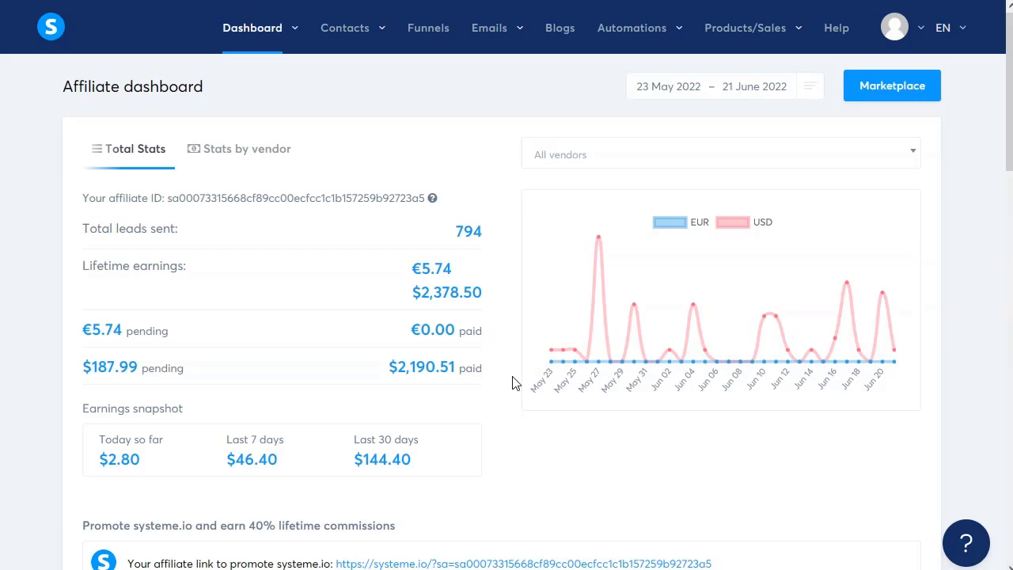
left_click(532, 486)
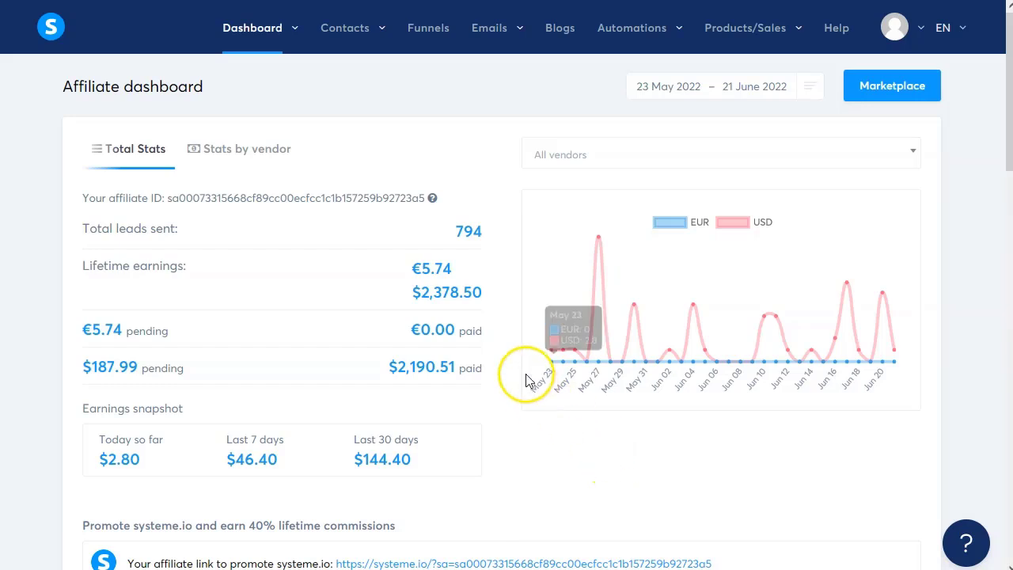
left_click_drag(502, 373, 393, 367)
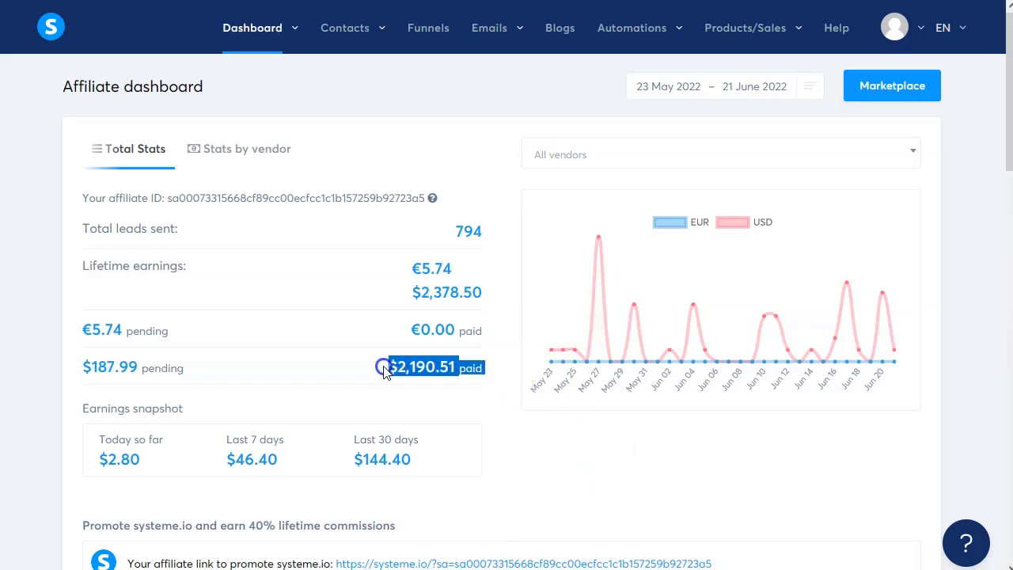
left_click(524, 457)
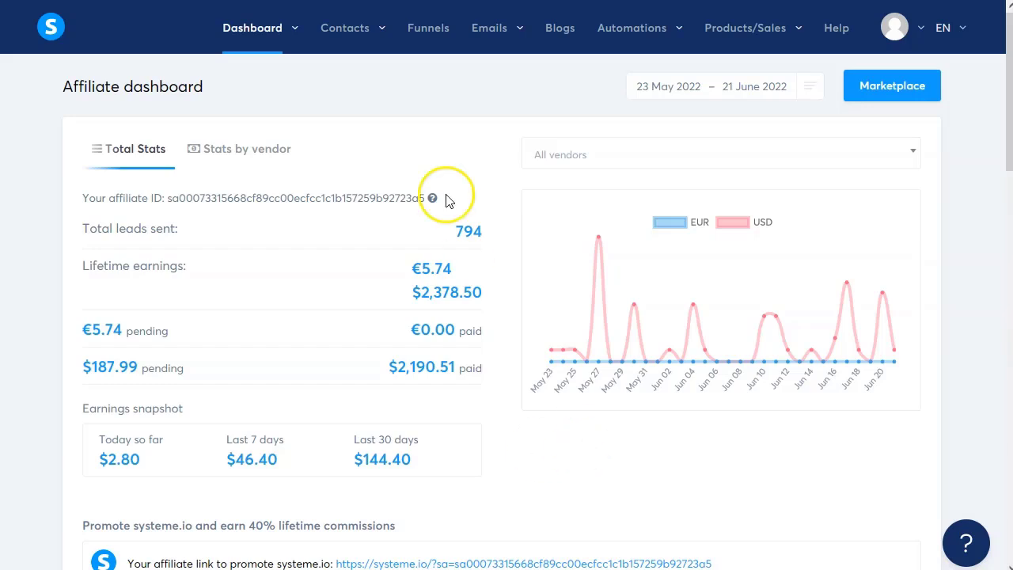
Open the funnels list, show 100 funnels per page and look through the entries
left_click(426, 31)
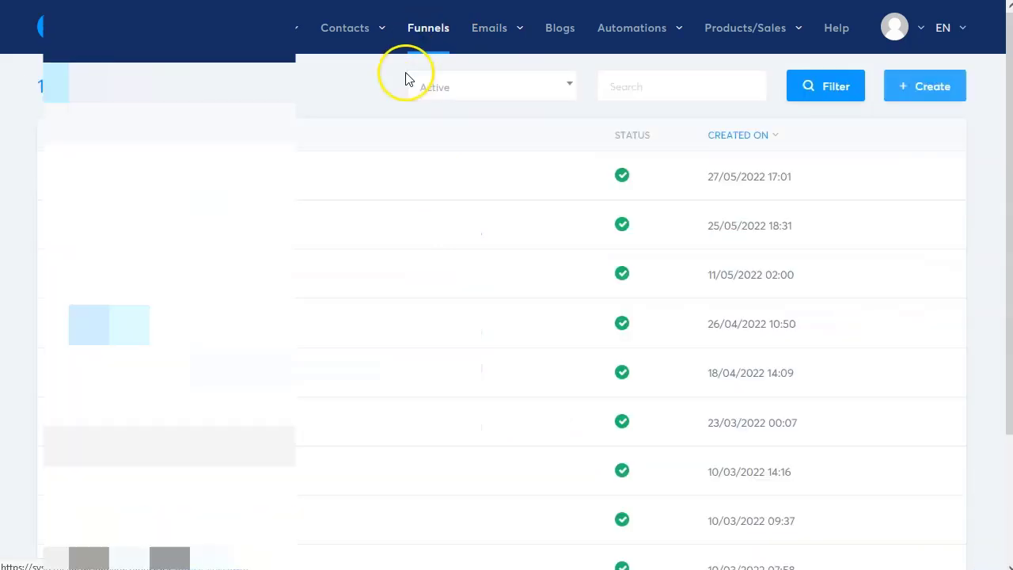
scroll(401, 294, "down", 2)
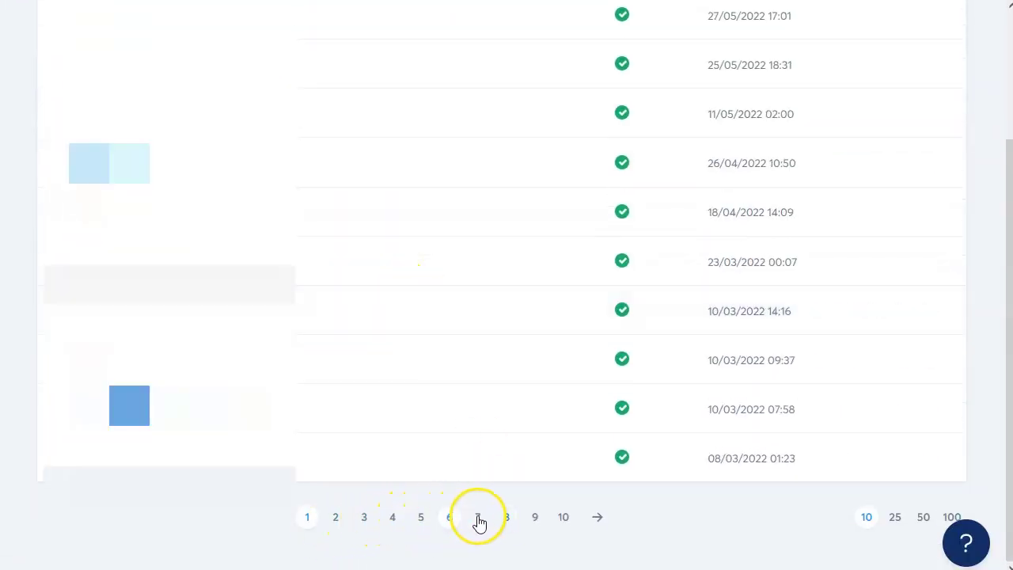
left_click(950, 518)
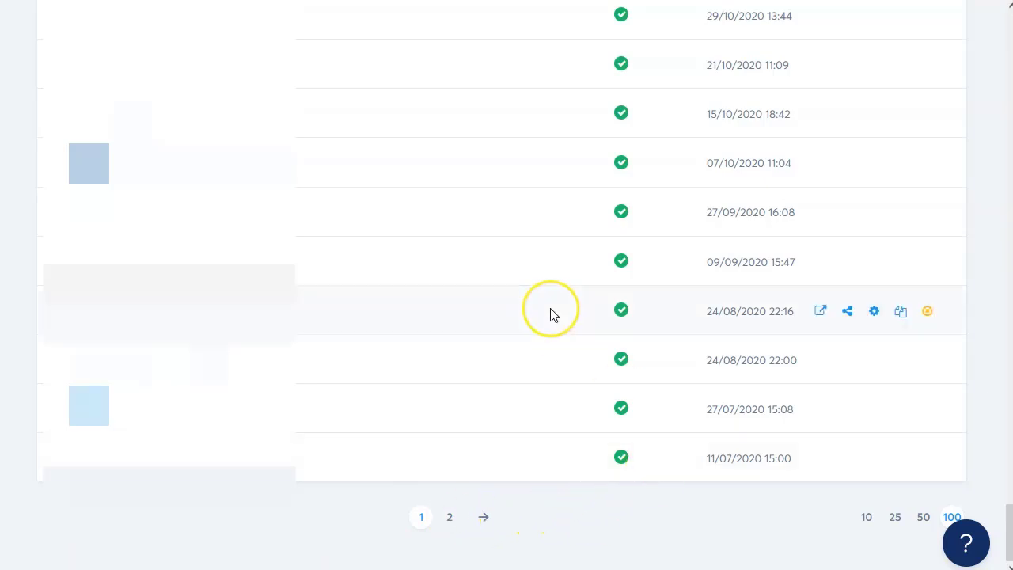
scroll(551, 314, "up", 1)
scroll(553, 314, "up", 20)
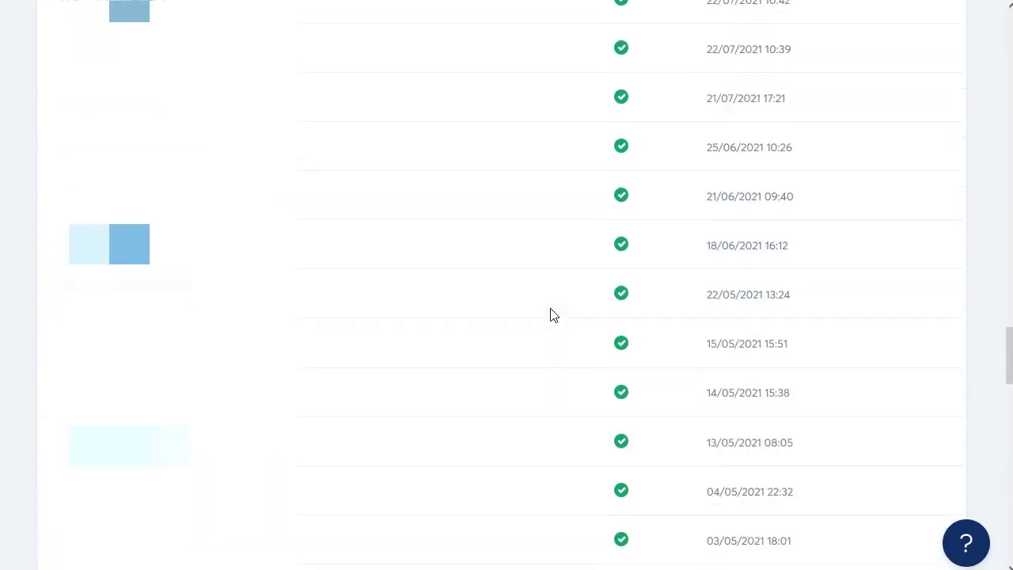
scroll(553, 315, "up", 20)
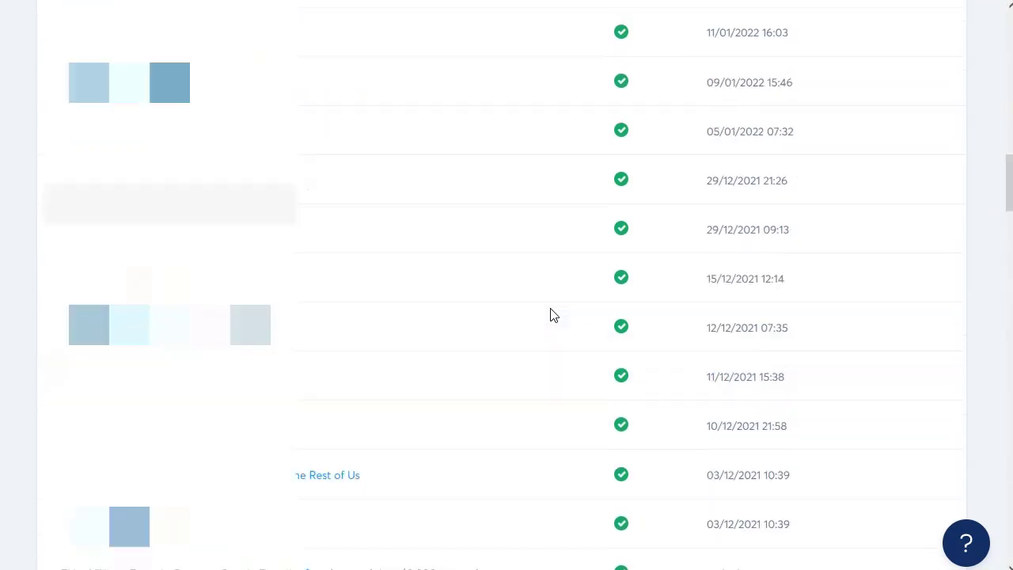
scroll(552, 314, "up", 10)
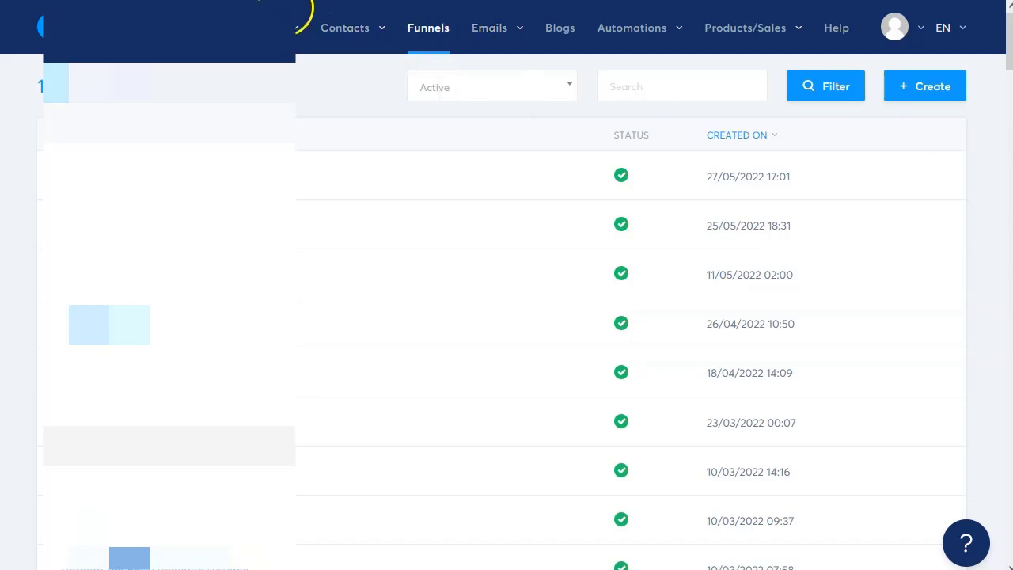
View the list of own courses among the products and go on to the student dashboard
mouse_move(258, 28)
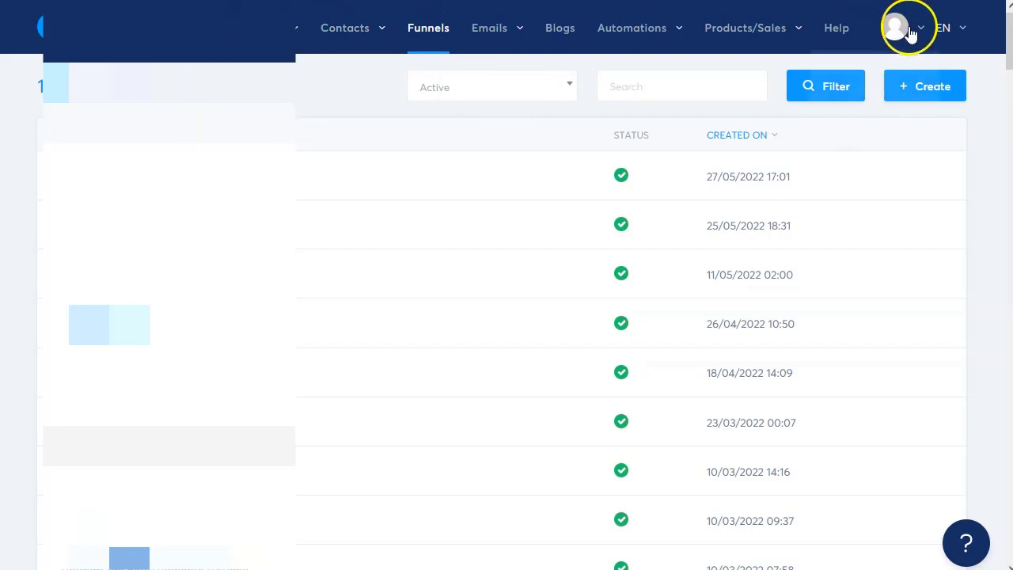
mouse_move(794, 32)
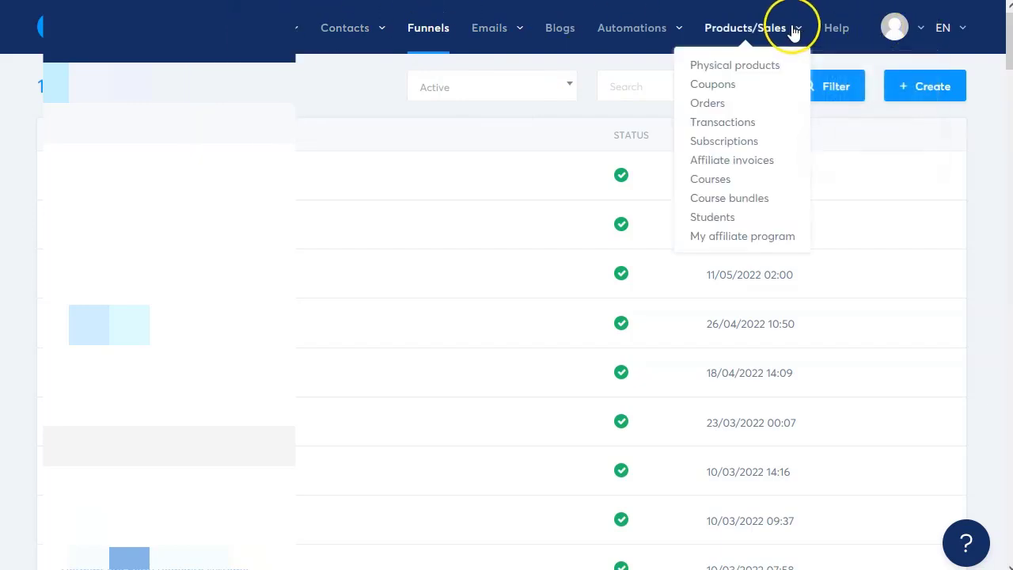
left_click(712, 180)
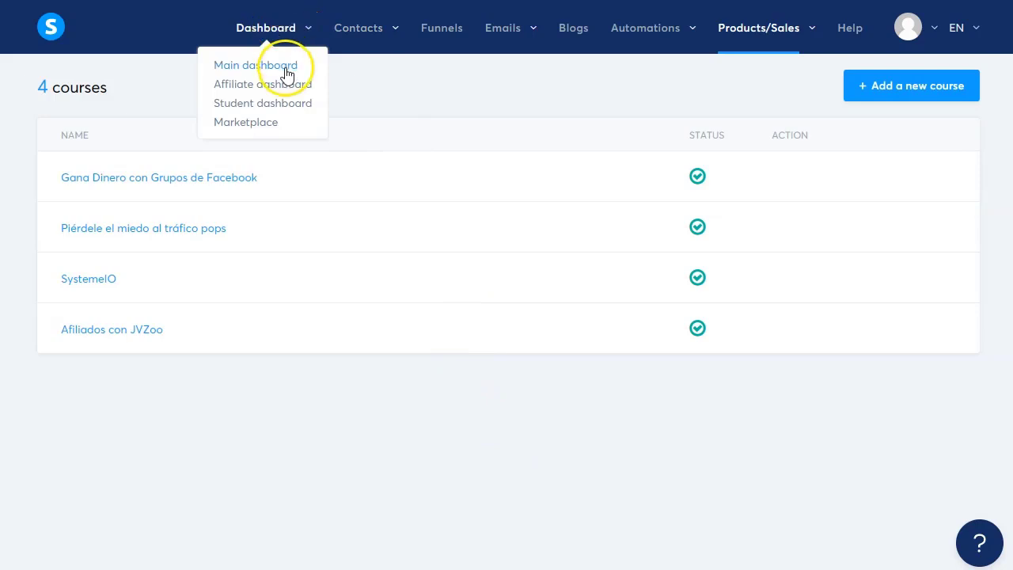
left_click(281, 111)
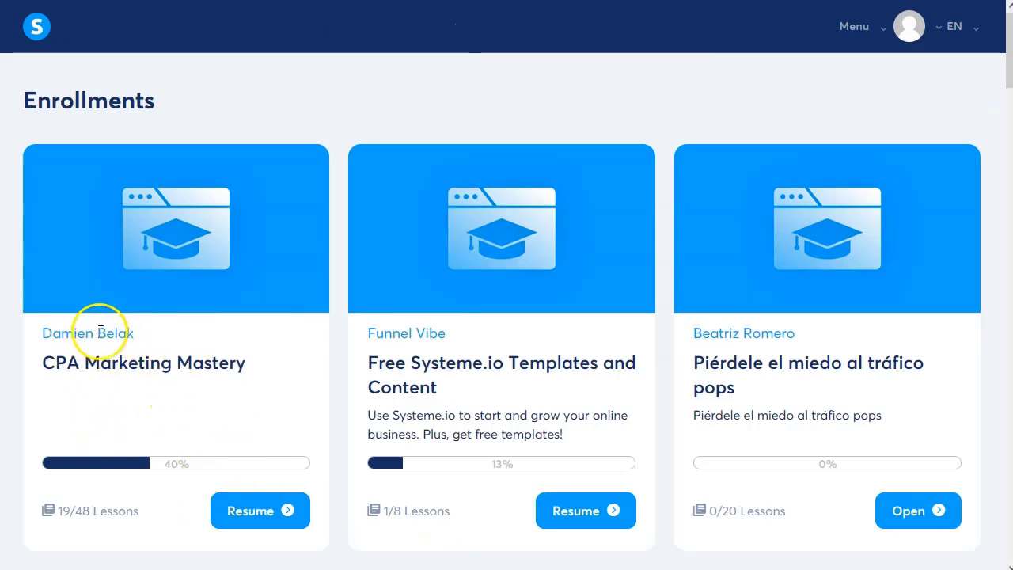
Highlight the author of the CPA Marketing Mastery course and look through the enrolled courses on the student dashboard
left_click_drag(139, 333, 50, 331)
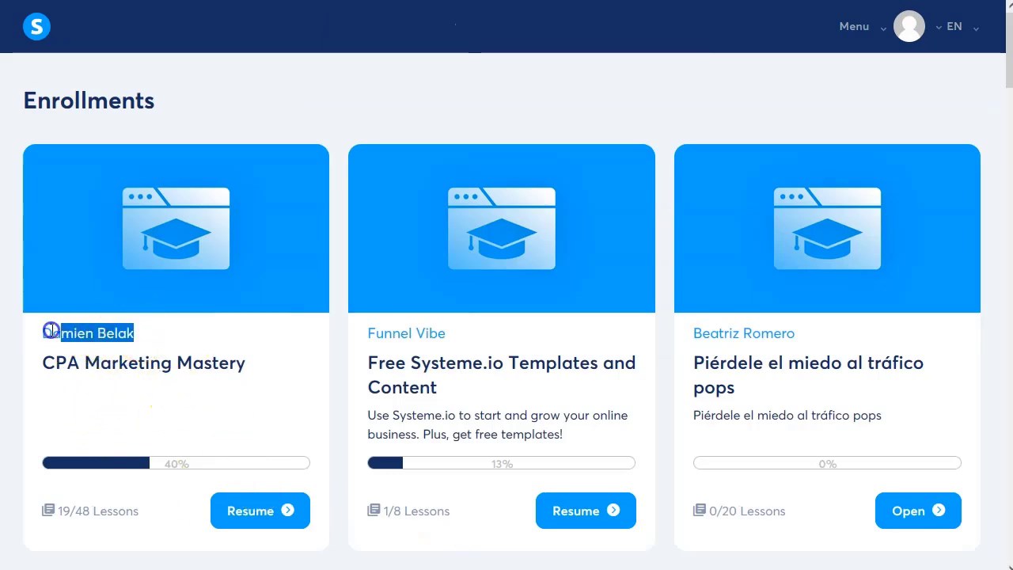
left_click(135, 369)
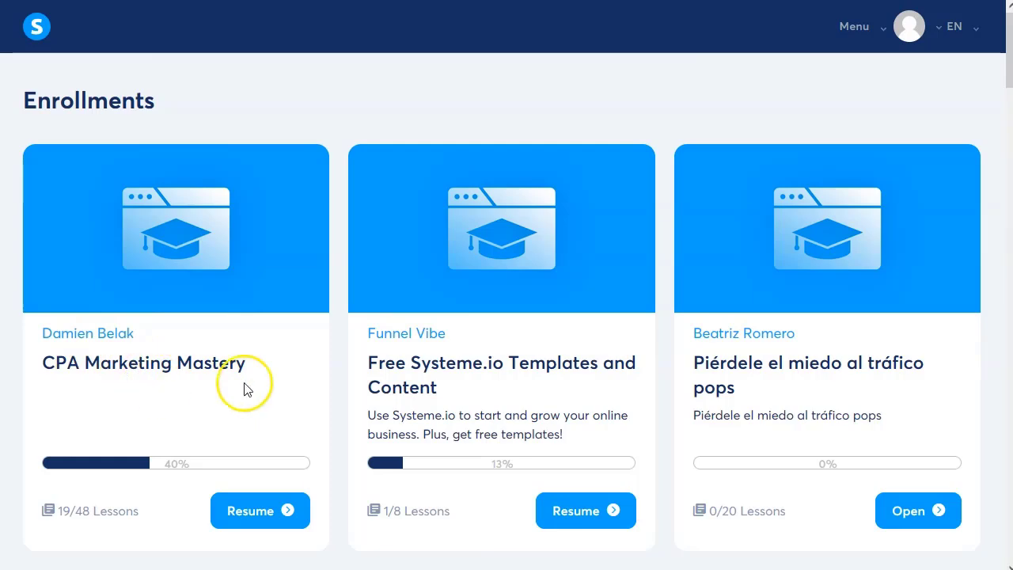
scroll(840, 380, "down", 1)
scroll(841, 377, "down", 5)
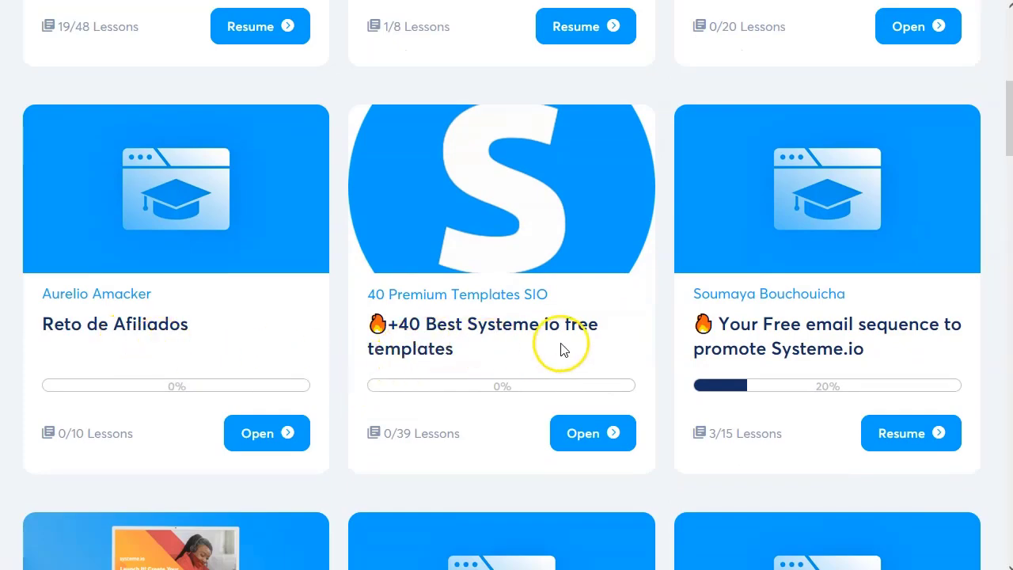
scroll(594, 357, "down", 2)
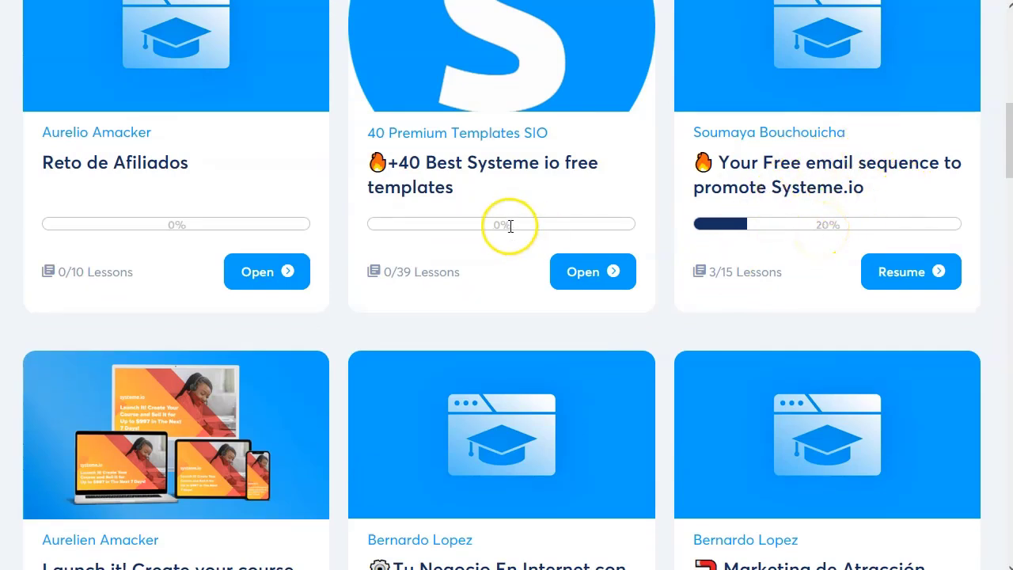
scroll(493, 255, "down", 3)
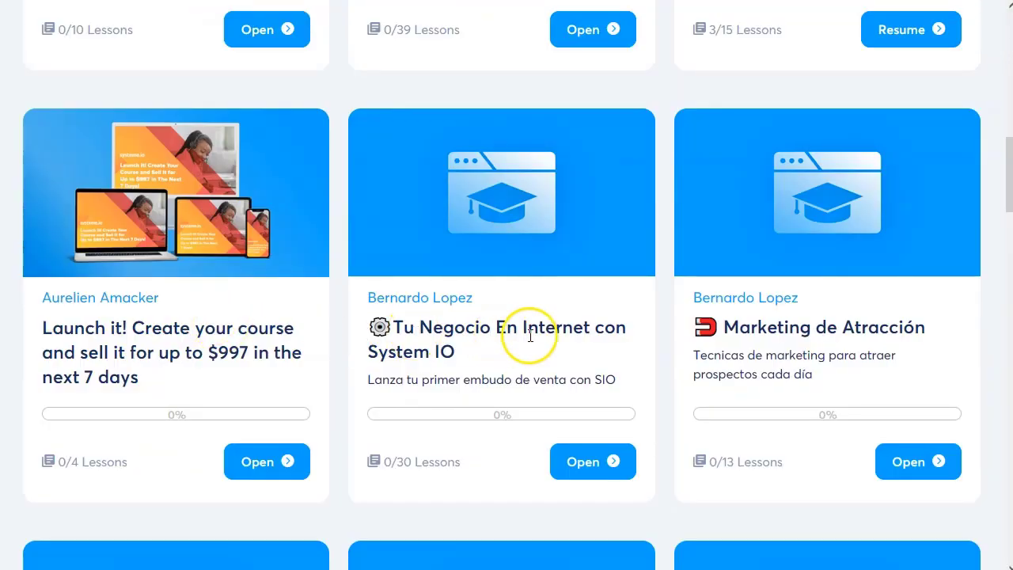
scroll(530, 336, "down", 9)
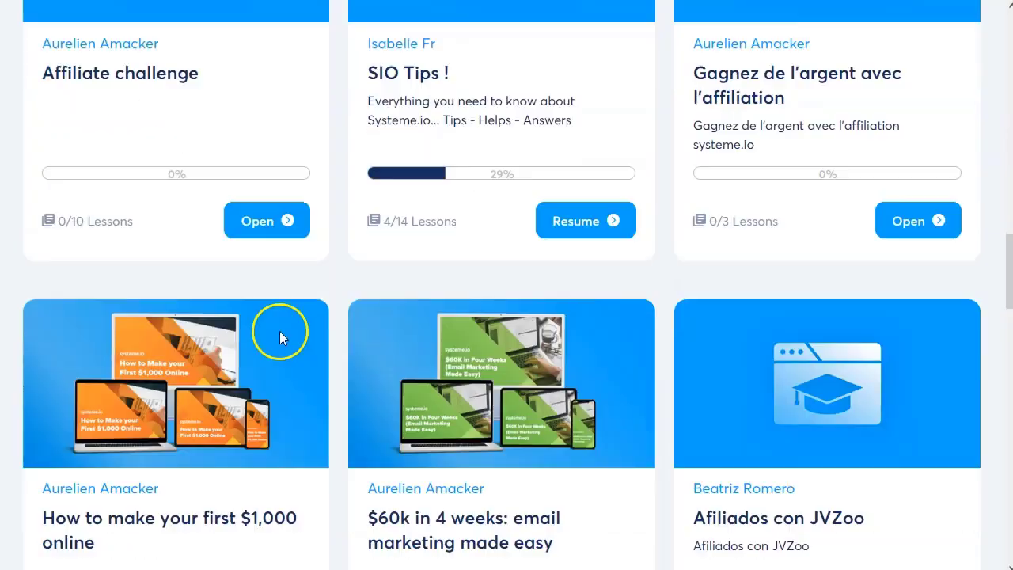
scroll(293, 348, "down", 10)
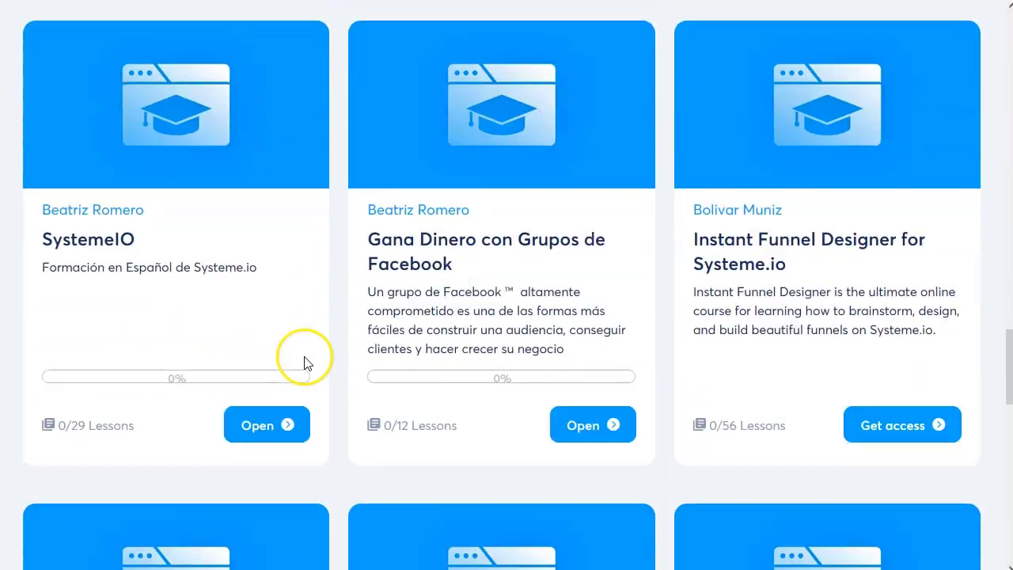
Look through the rest of the enrolled courses to the end of the list and return to the first enrollments
scroll(304, 360, "down", 7)
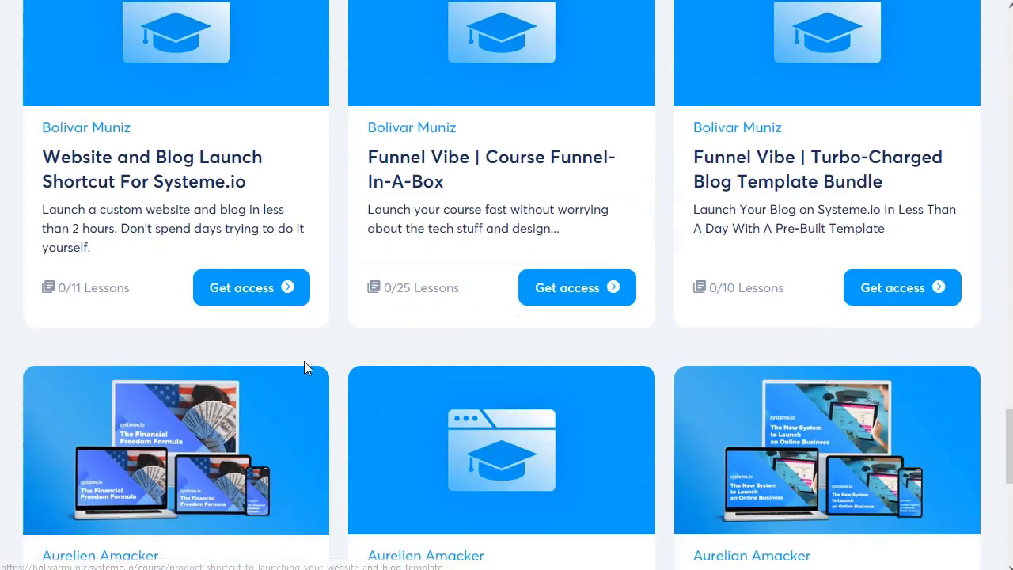
scroll(305, 369, "down", 4)
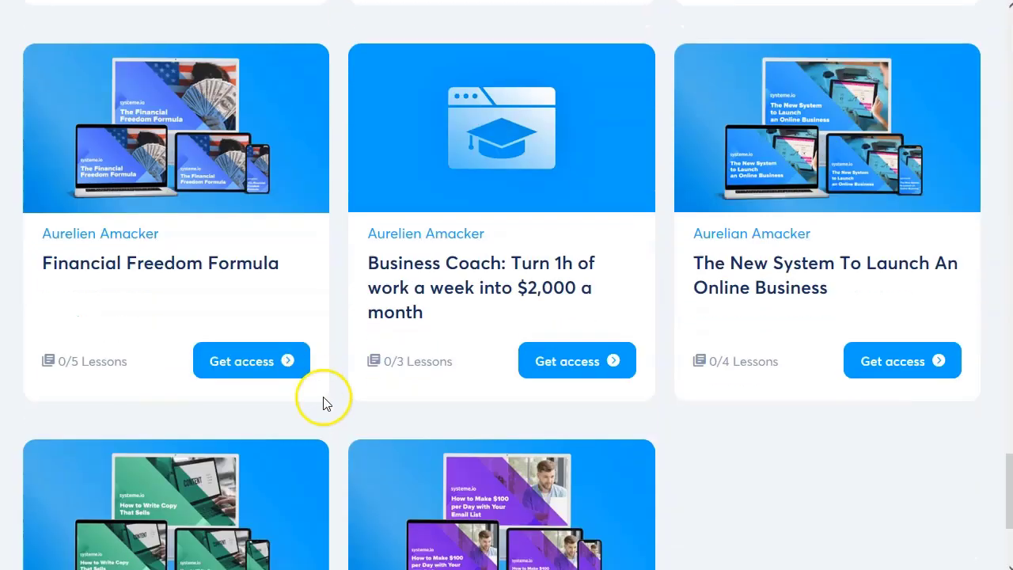
scroll(325, 403, "down", 3)
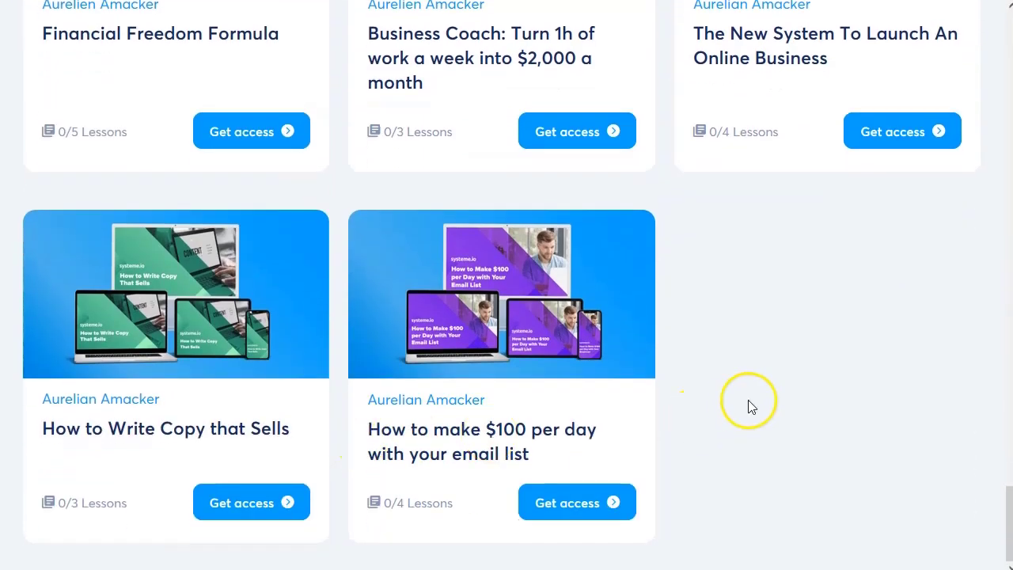
scroll(778, 374, "up", 18)
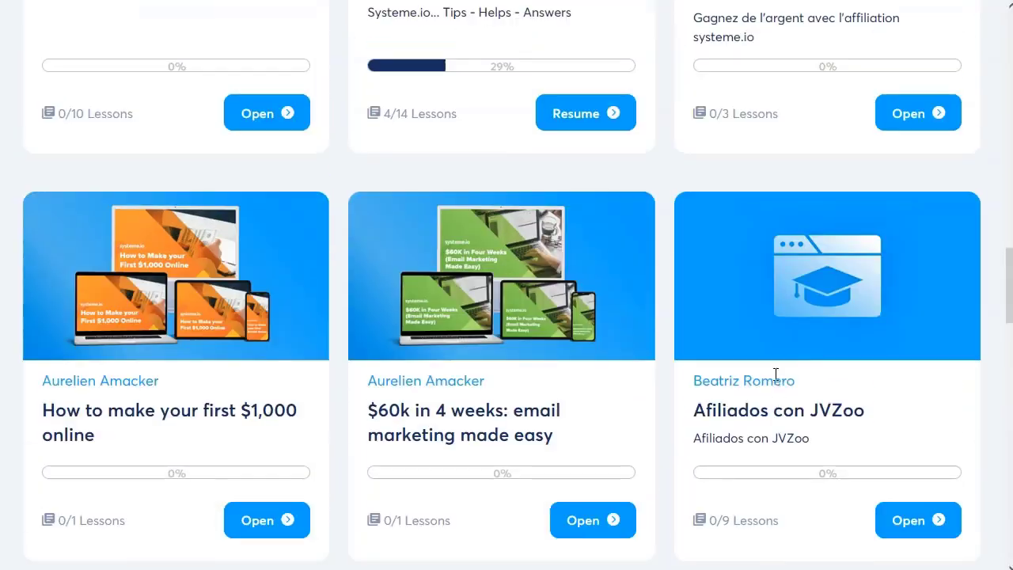
scroll(776, 374, "up", 15)
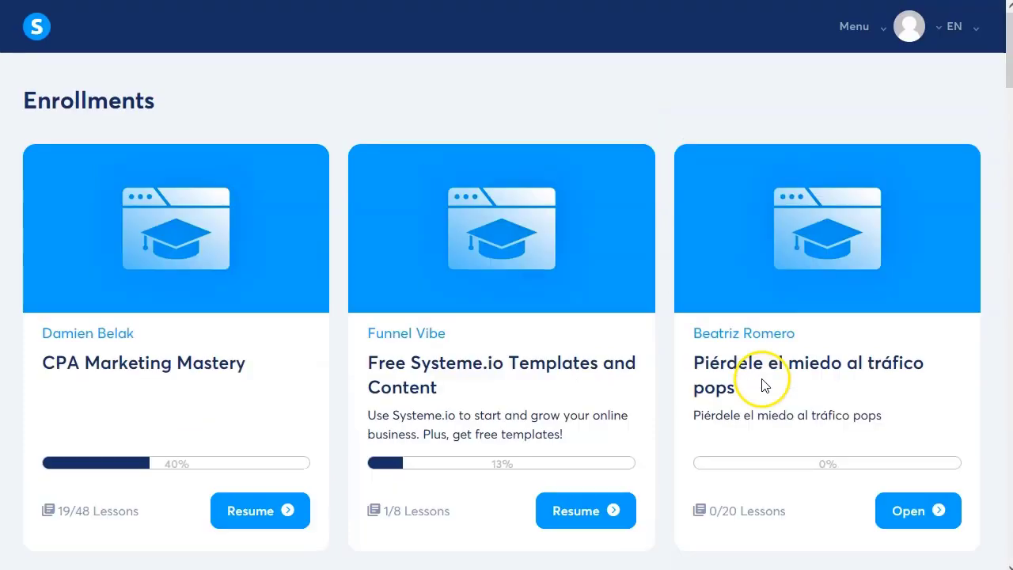
Go back to the main dashboard and highlight the New Leads and Sales headings of the statistics charts
left_click(863, 28)
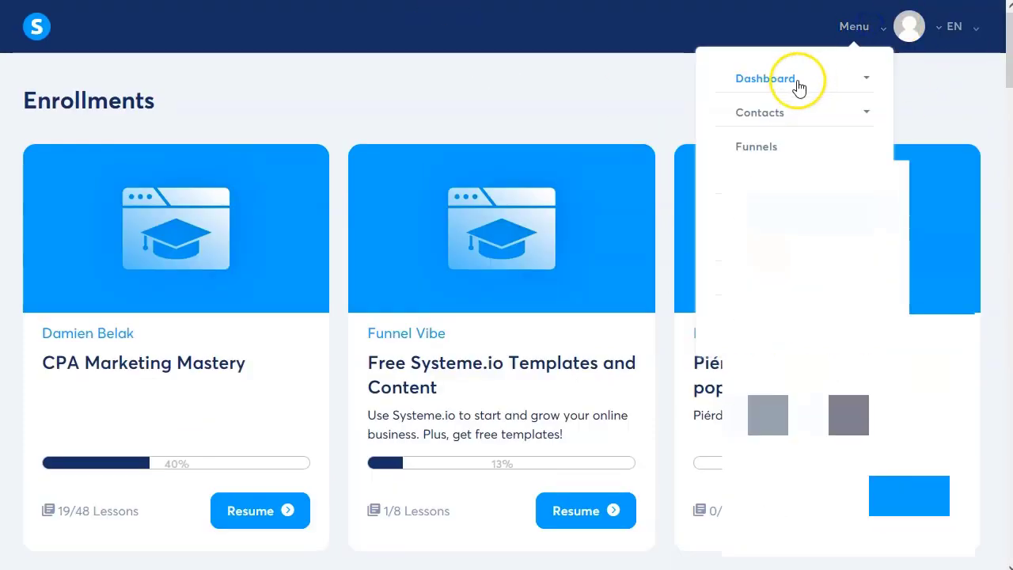
left_click(798, 83)
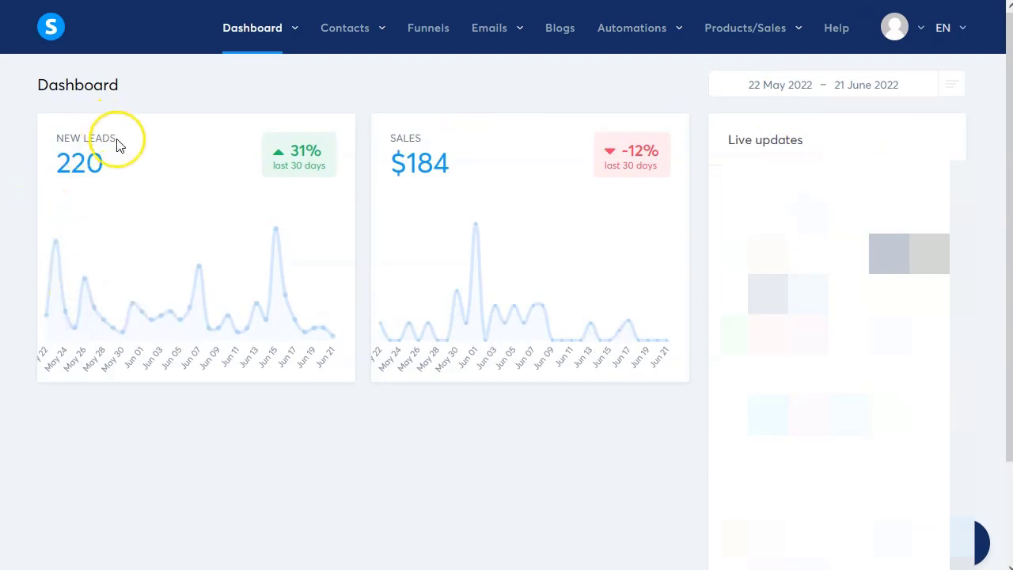
left_click_drag(117, 144, 49, 135)
left_click_drag(427, 137, 377, 137)
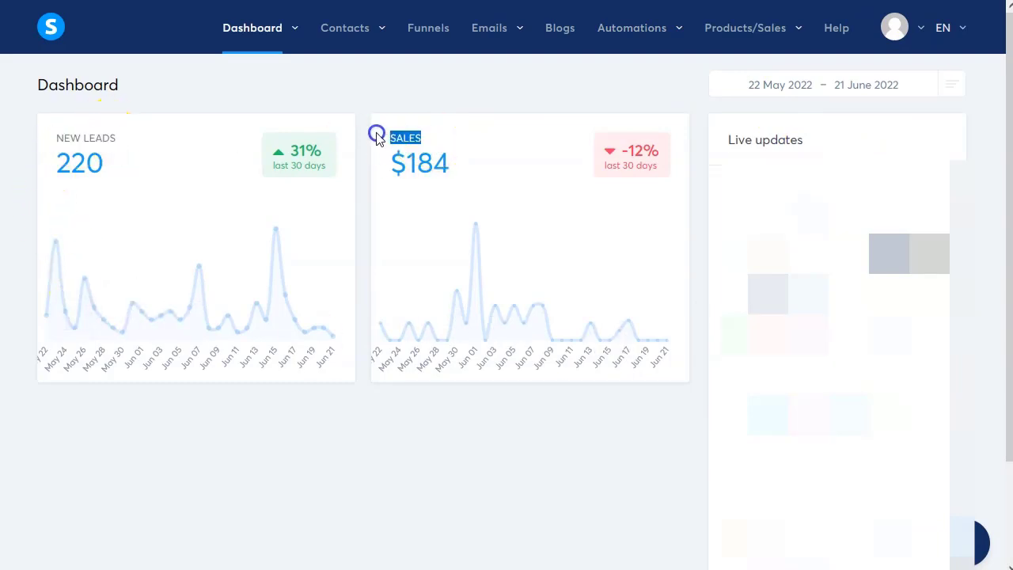
left_click(447, 140)
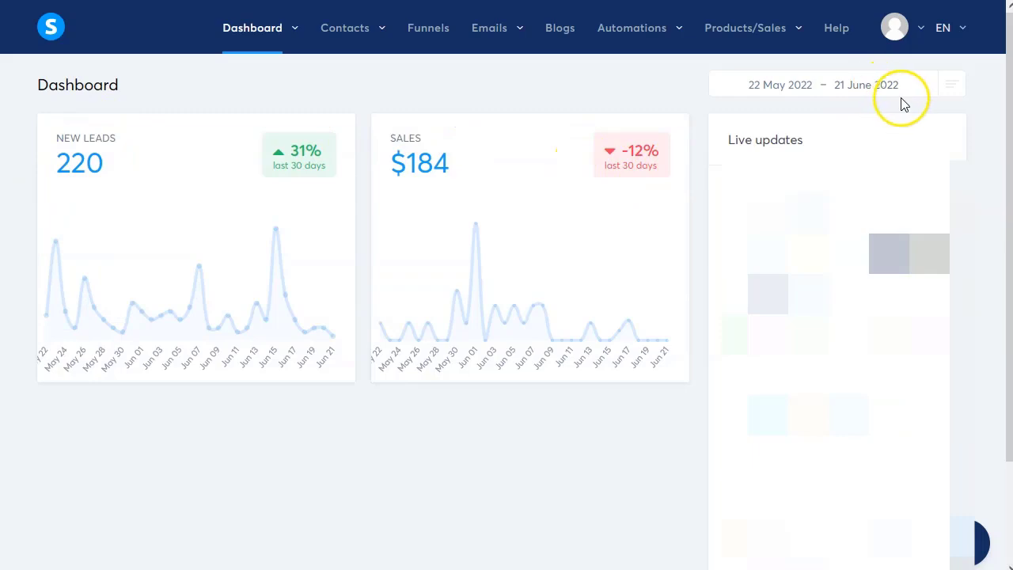